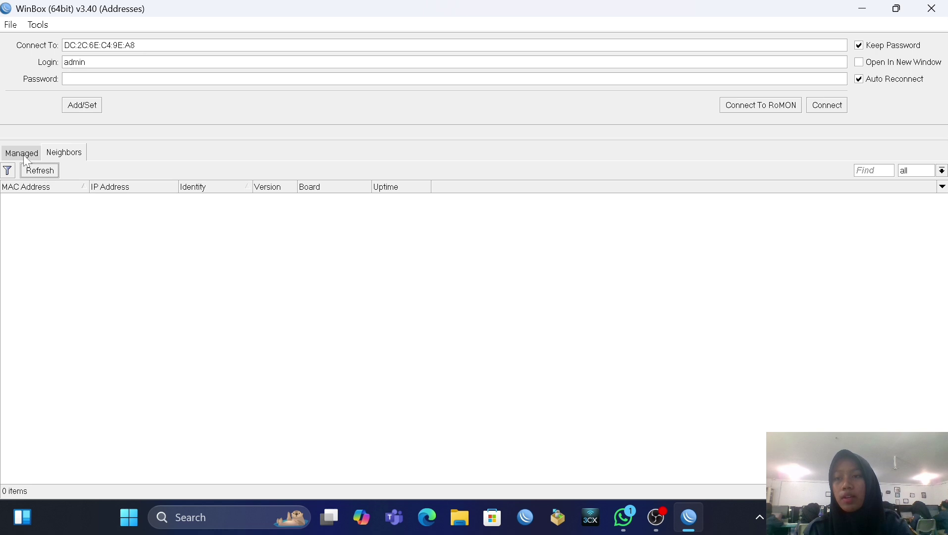
Step: Connect to the discovered MikroTik neighbour router and dismiss the expired-password prompt
left_click(22, 154)
left_click(67, 153)
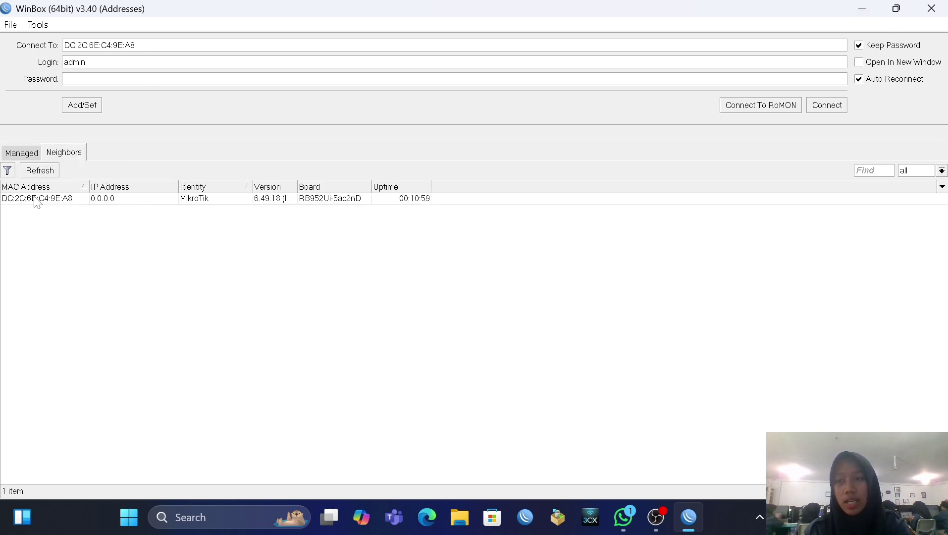
left_click(54, 199)
double_click(53, 200)
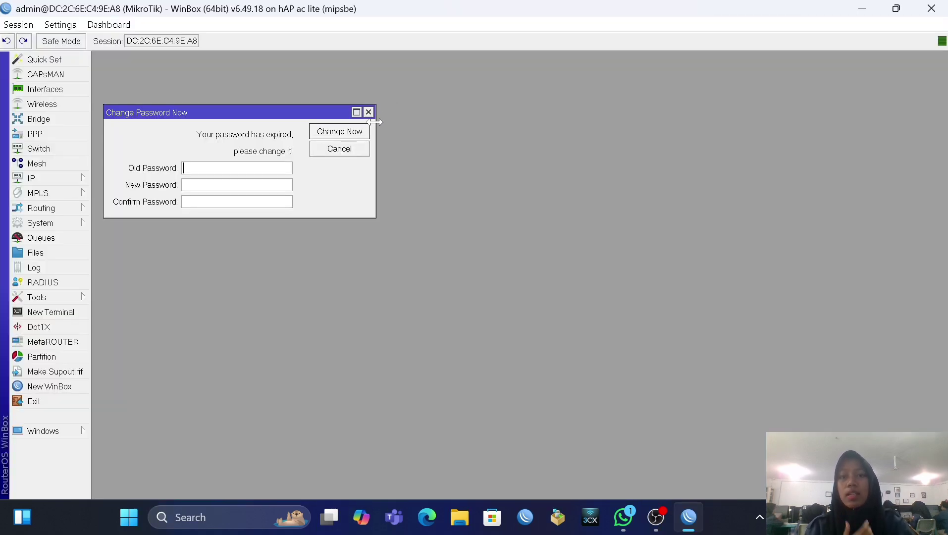
left_click(369, 111)
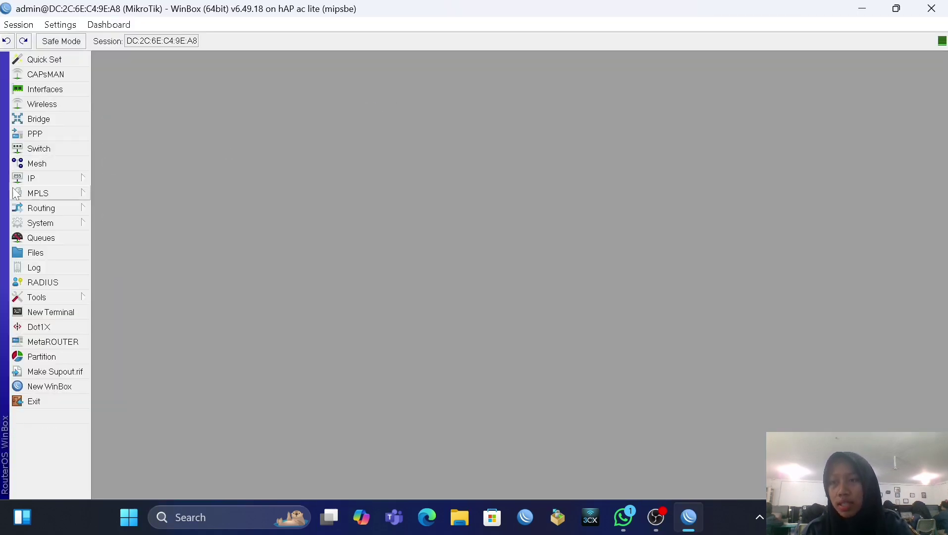
Step: Change the router identity to rhea
left_click(49, 222)
left_click(137, 221)
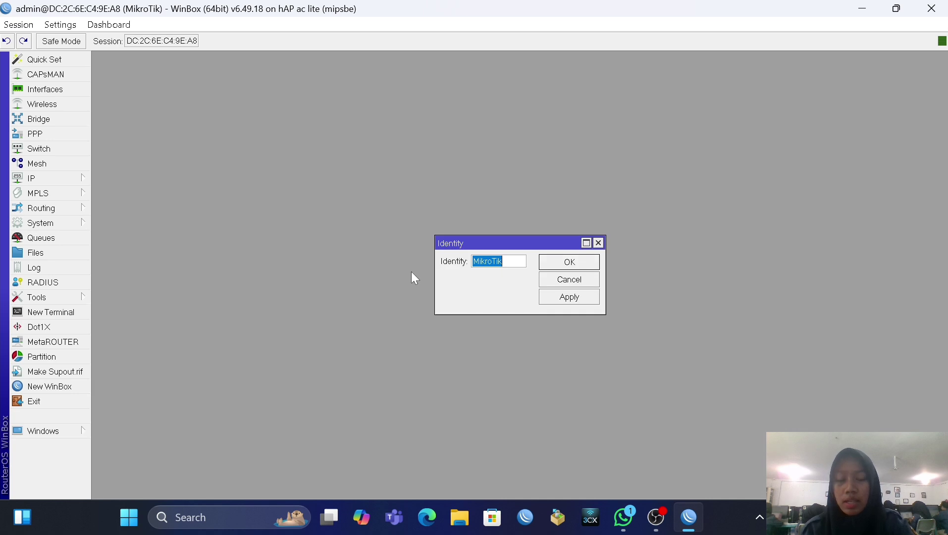
key("BackSpace")
type("rhea")
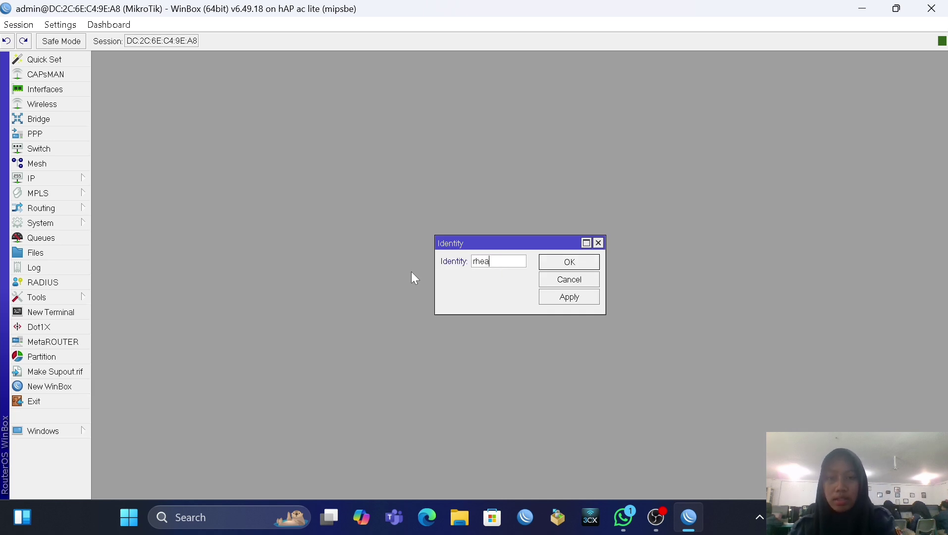
left_click(582, 298)
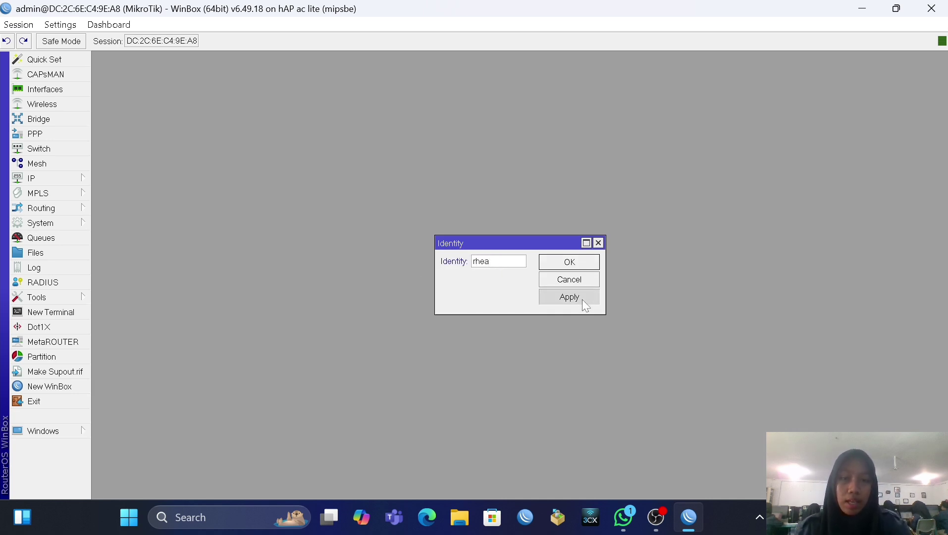
left_click(580, 262)
Step: Enter a new admin password twice in System > Password and save it
left_click(44, 227)
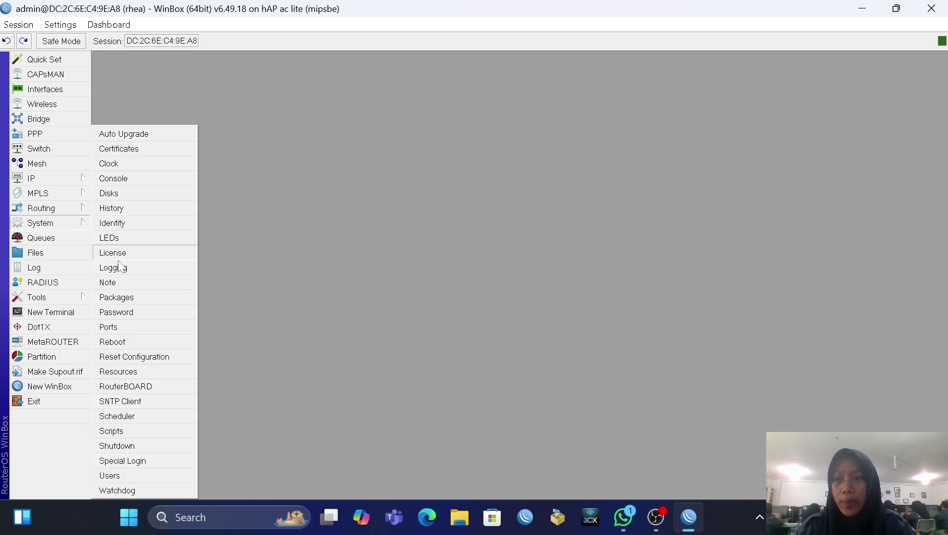
left_click(152, 311)
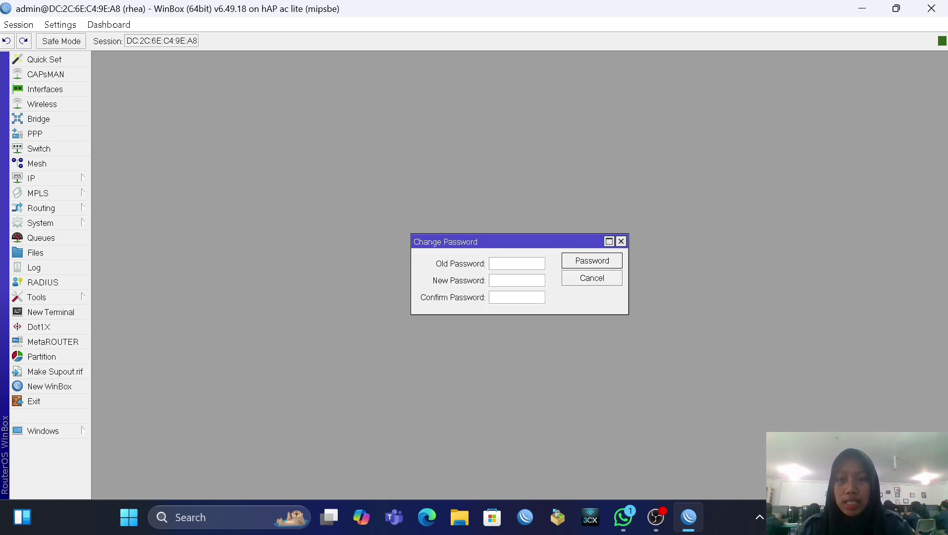
left_click(588, 266)
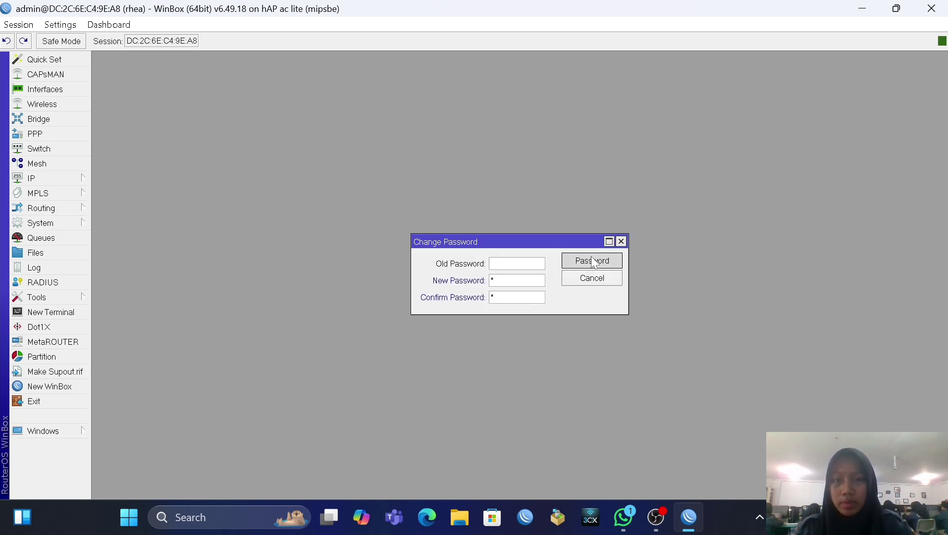
Step: In Interfaces, comment ether1 as INT and ether2 as LAN
left_click(44, 89)
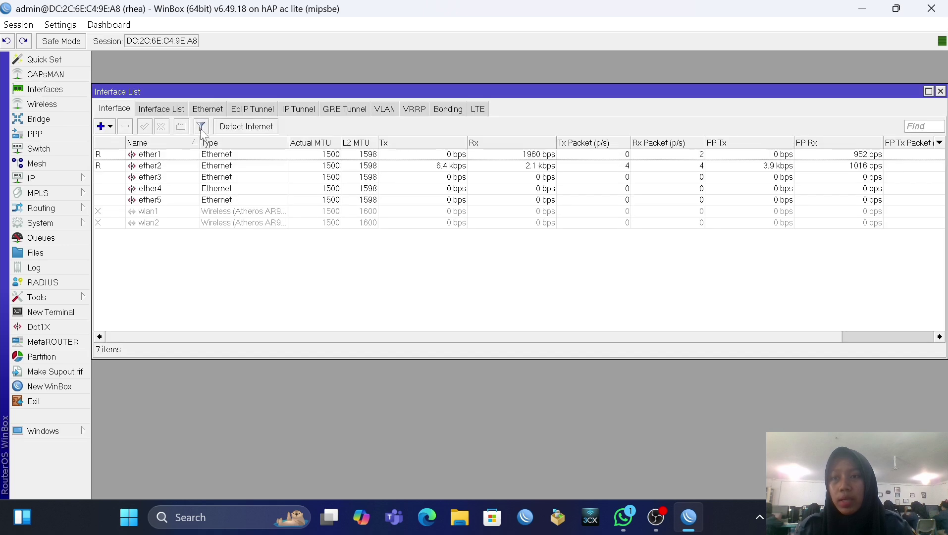
left_click(201, 156)
left_click(181, 126)
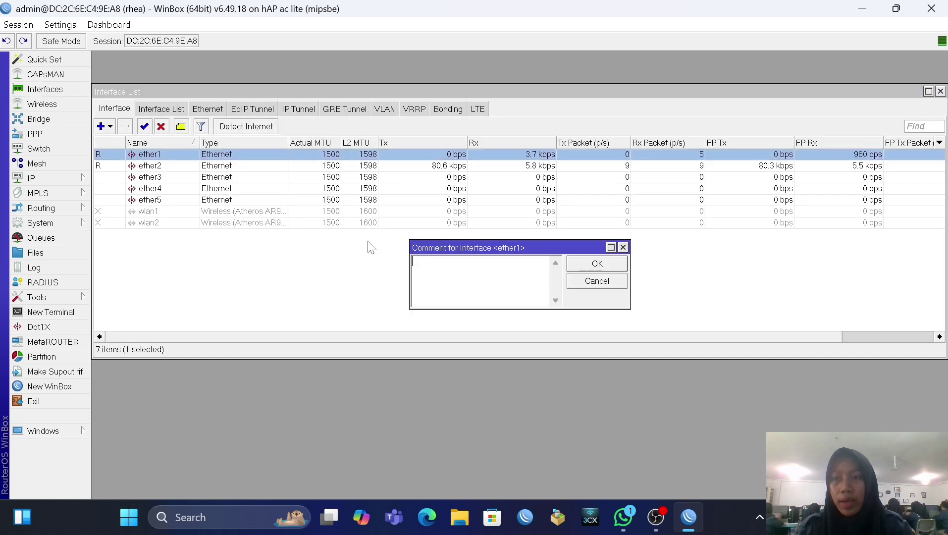
type("INT")
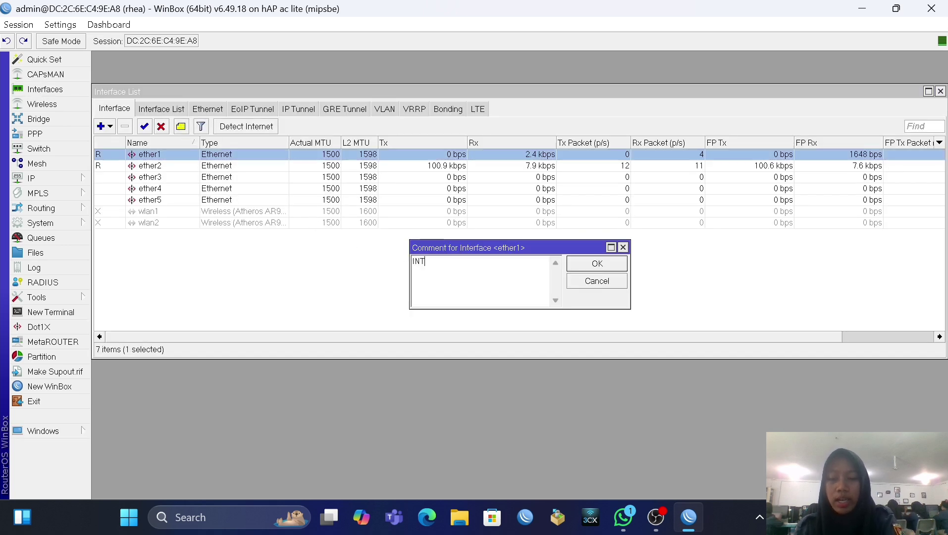
key("Return")
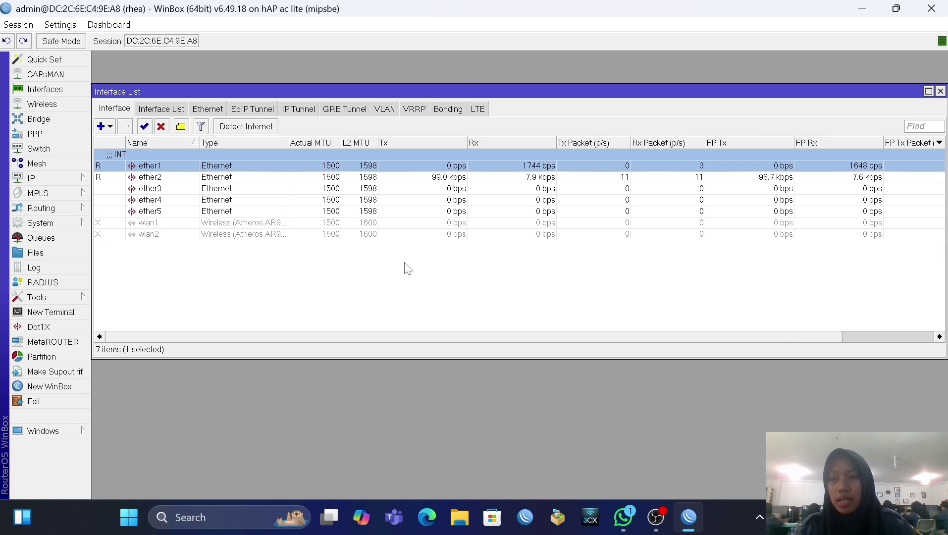
left_click(144, 177)
left_click(181, 127)
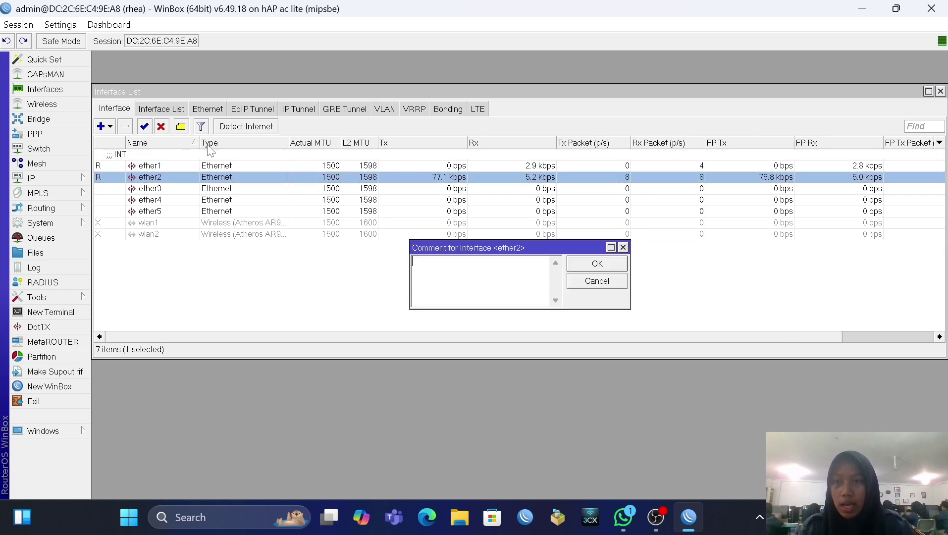
type("LAN")
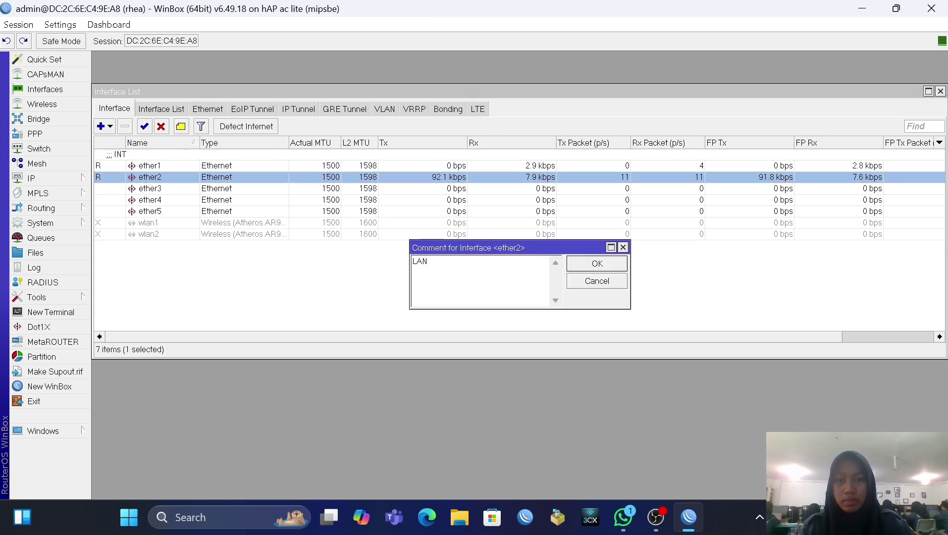
left_click(583, 267)
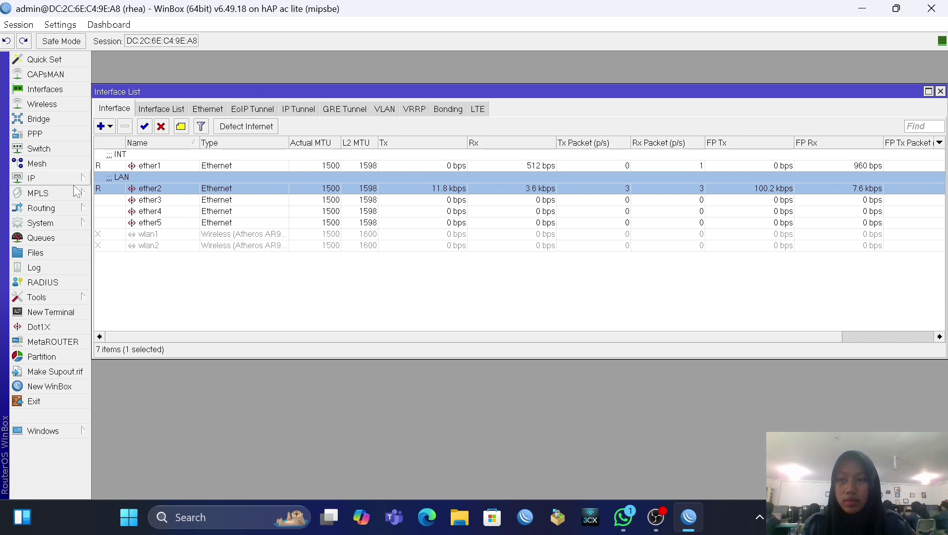
Step: Comment ether3 as AP, then bring up the IP menu
left_click(149, 199)
left_click(181, 126)
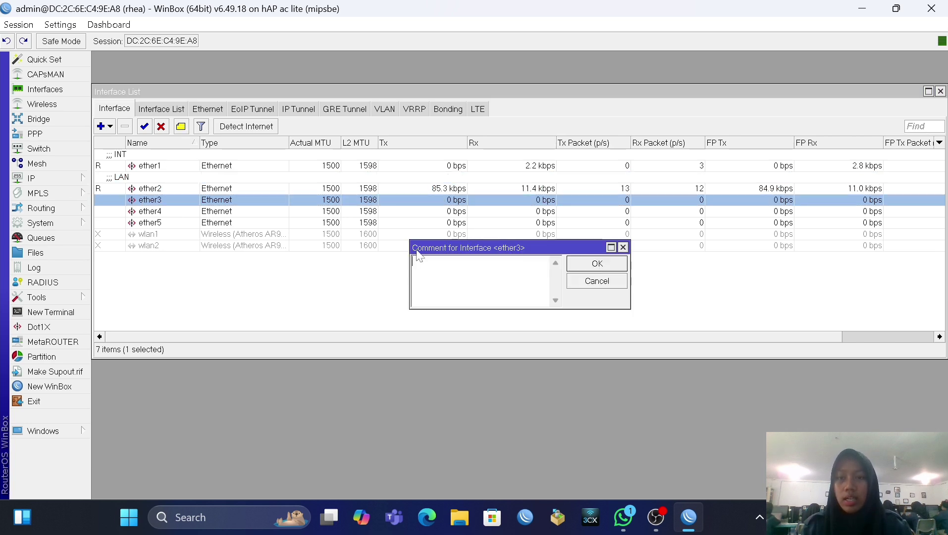
type("AP")
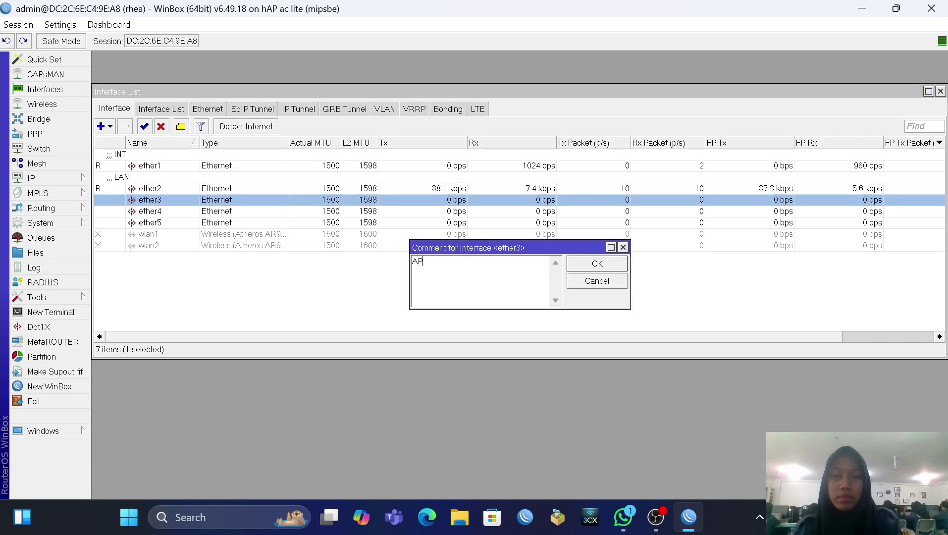
left_click(597, 267)
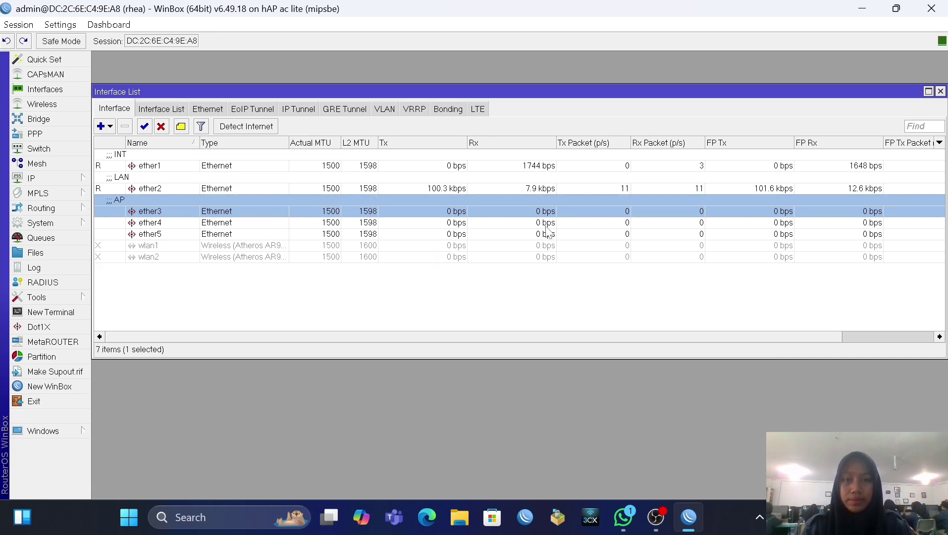
left_click(49, 179)
Step: Add a DHCP client on ether1, which binds 172.16.131.59
left_click(139, 186)
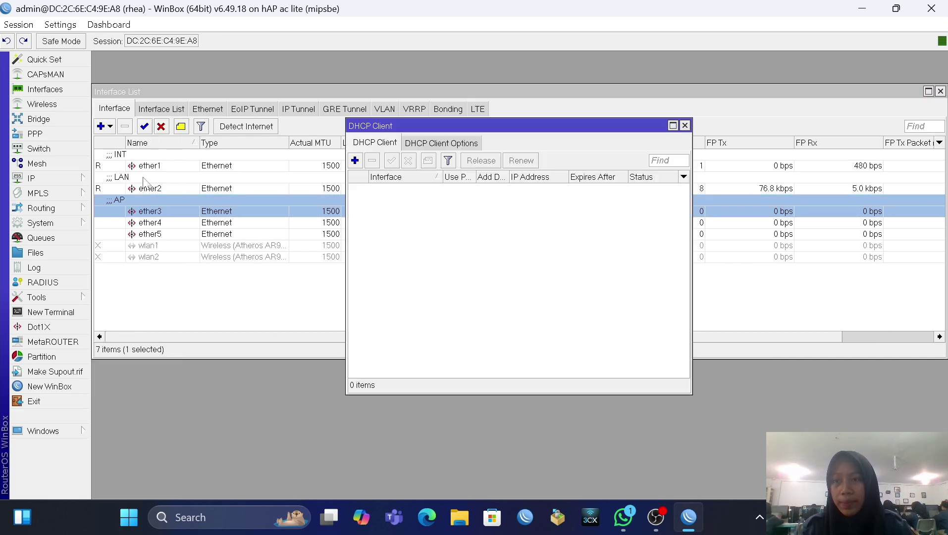
left_click(354, 160)
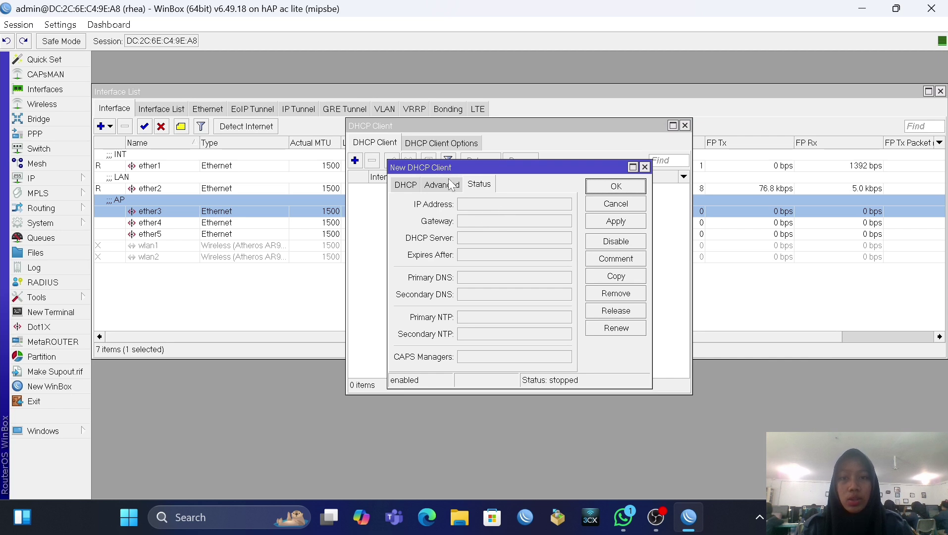
left_click(412, 185)
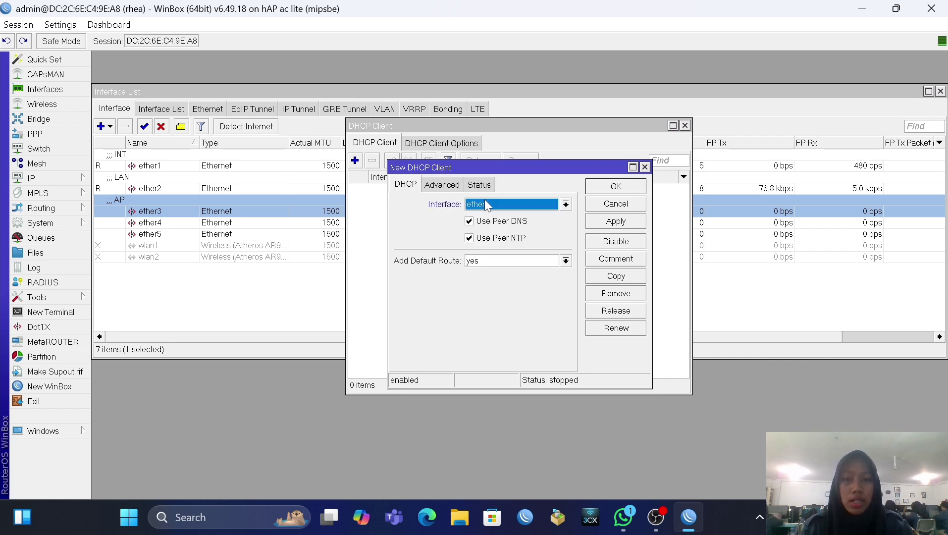
left_click(566, 205)
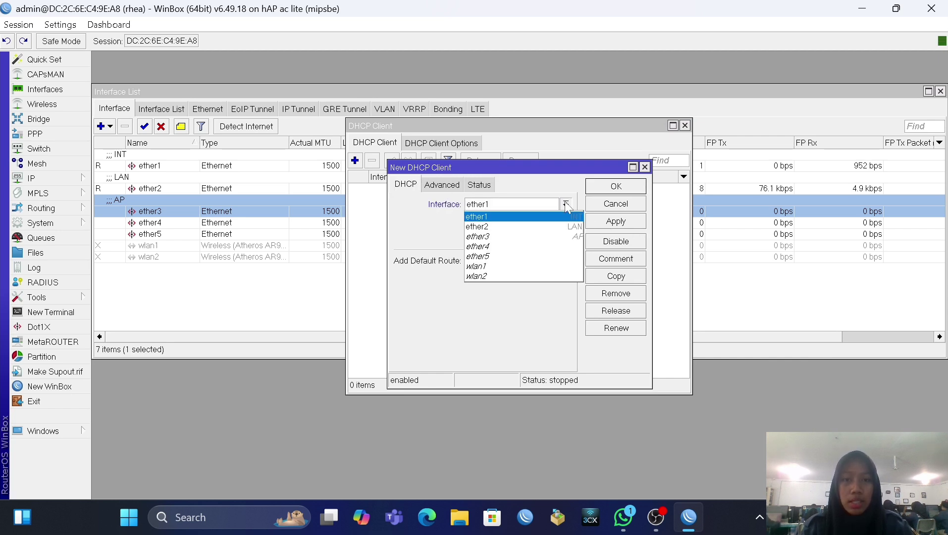
left_click(524, 217)
left_click(616, 221)
left_click(607, 187)
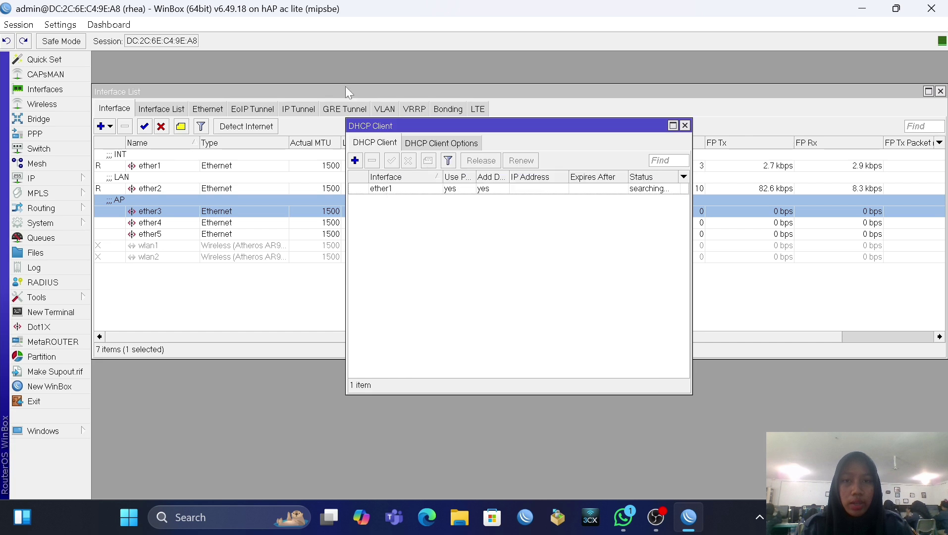
Step: Set the router's DNS server to 8.8.8.8
left_click(69, 178)
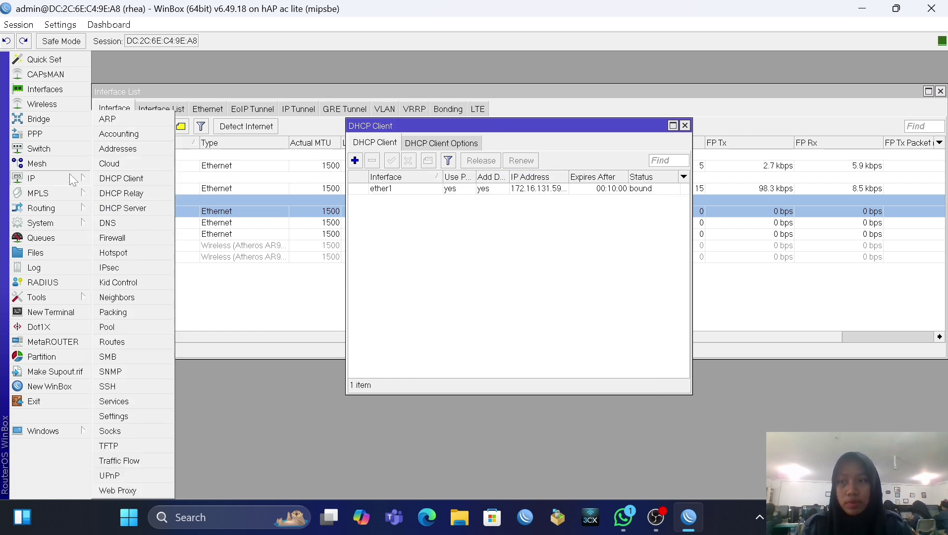
left_click(142, 223)
double_click(544, 164)
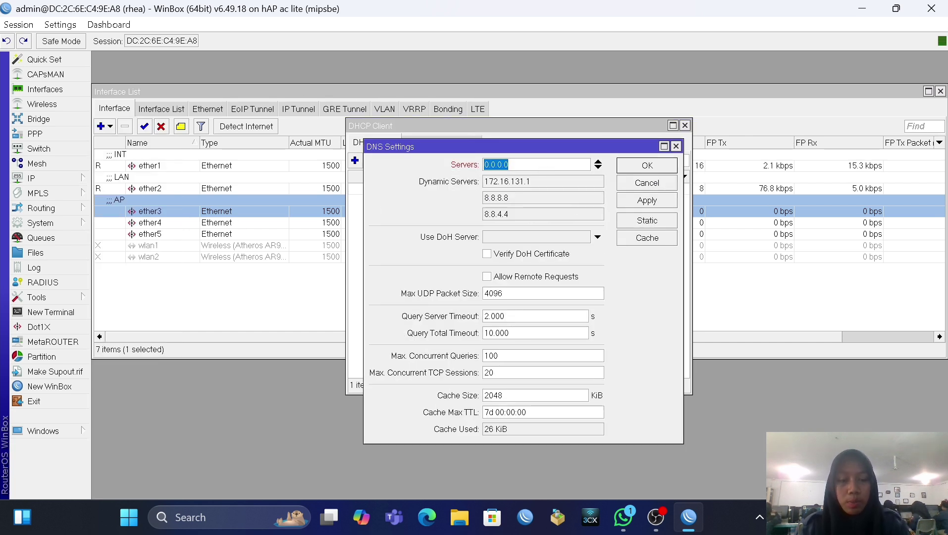
key("BackSpace")
type("8.8")
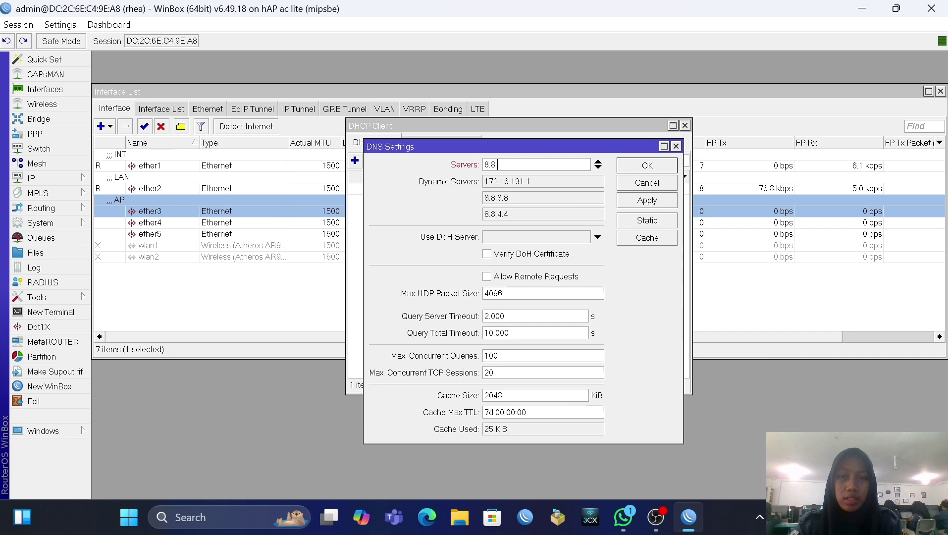
type(".8.8")
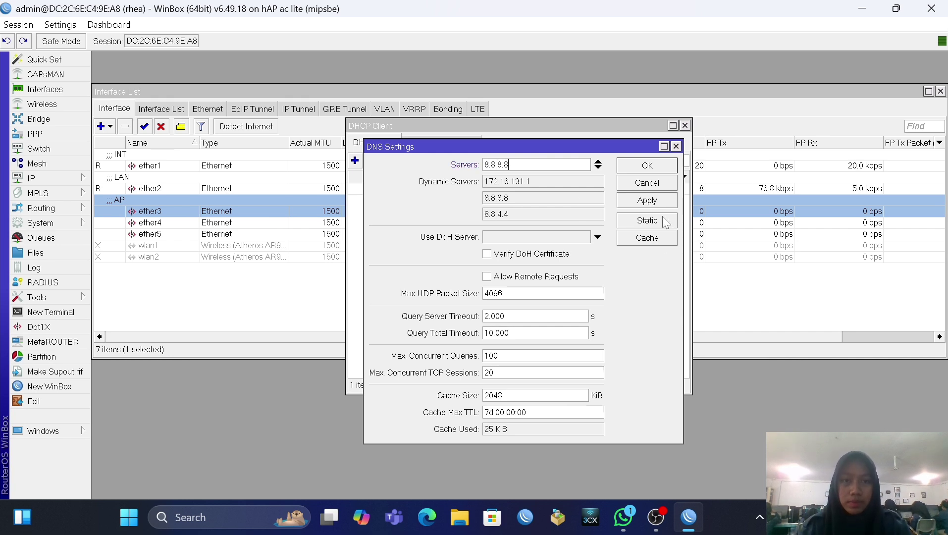
left_click(645, 167)
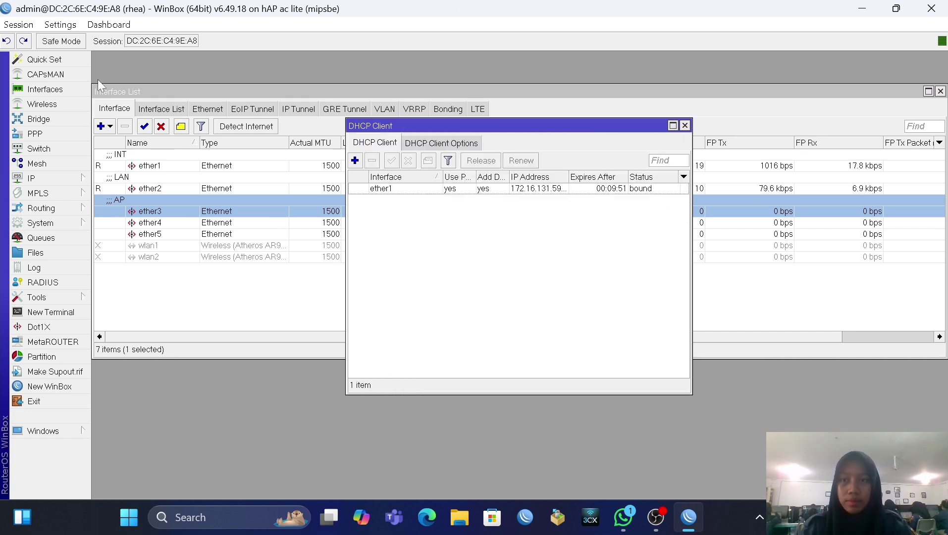
Step: Create a new firewall NAT rule with ether1 as its outgoing interface
left_click(54, 180)
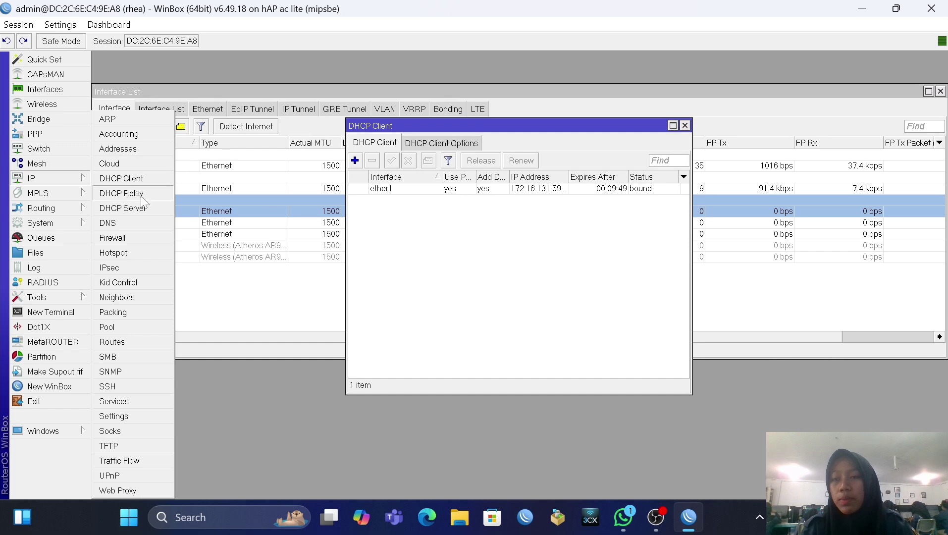
left_click(140, 240)
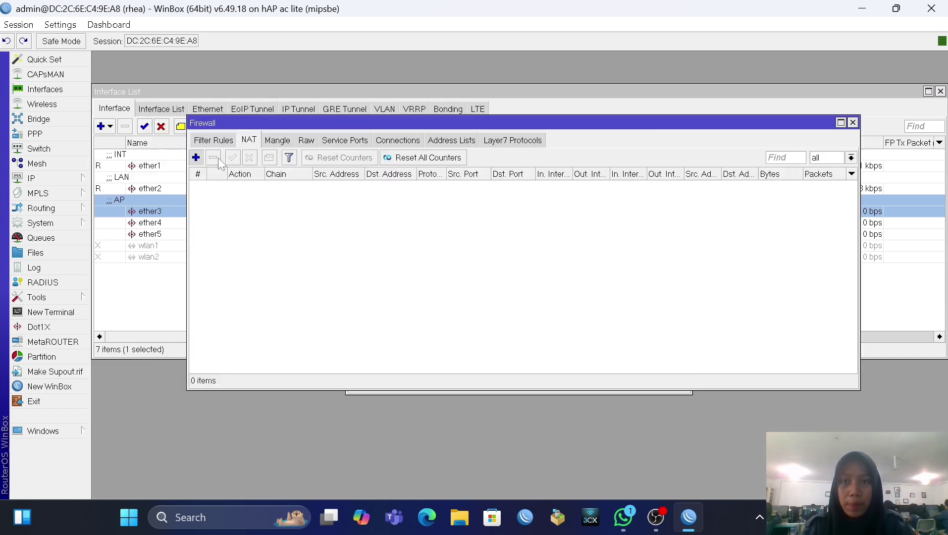
left_click(196, 158)
left_click(410, 125)
left_click(407, 126)
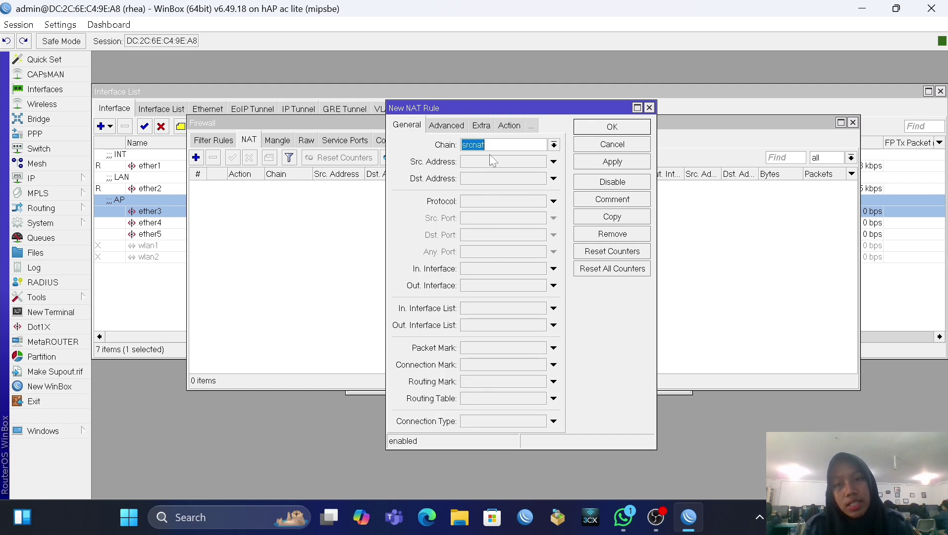
left_click(513, 284)
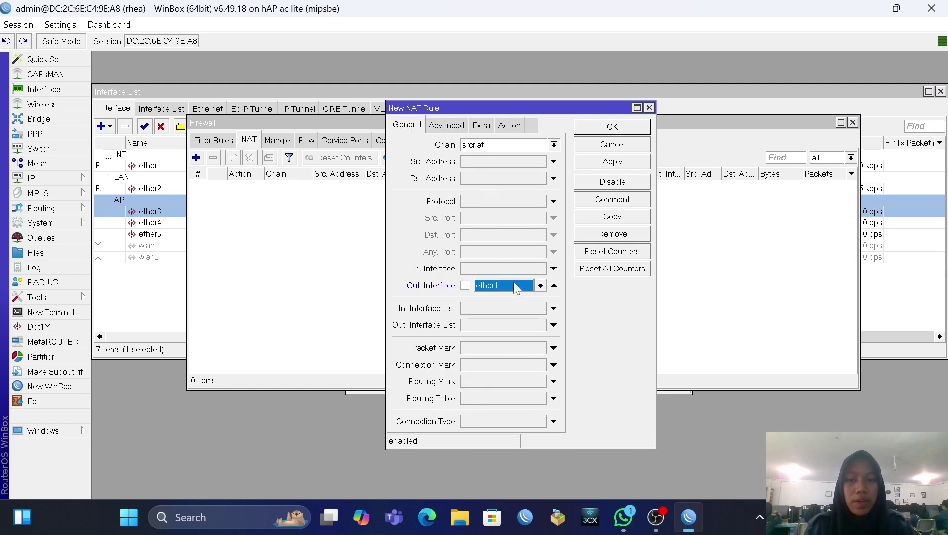
Step: Set the rule's action to masquerade and save it, then open IP Addresses
left_click(507, 128)
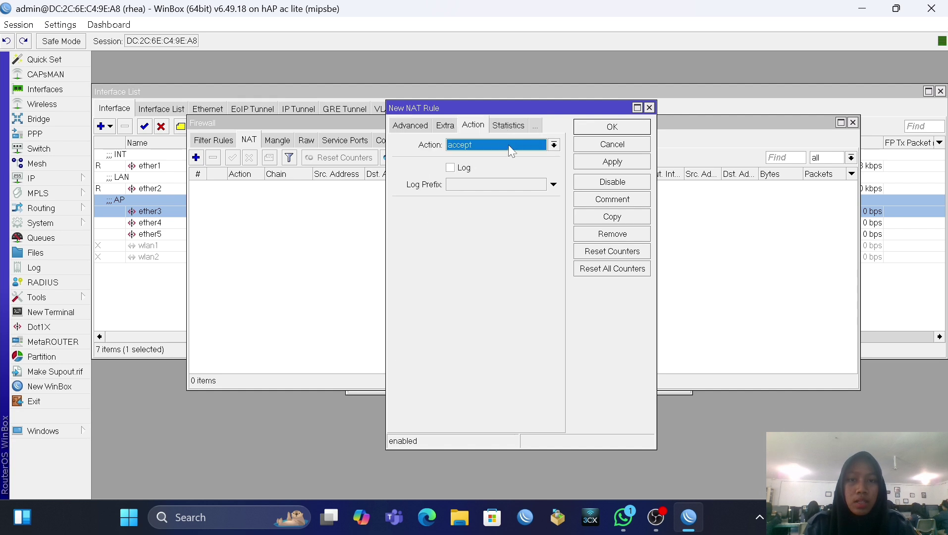
left_click(494, 148)
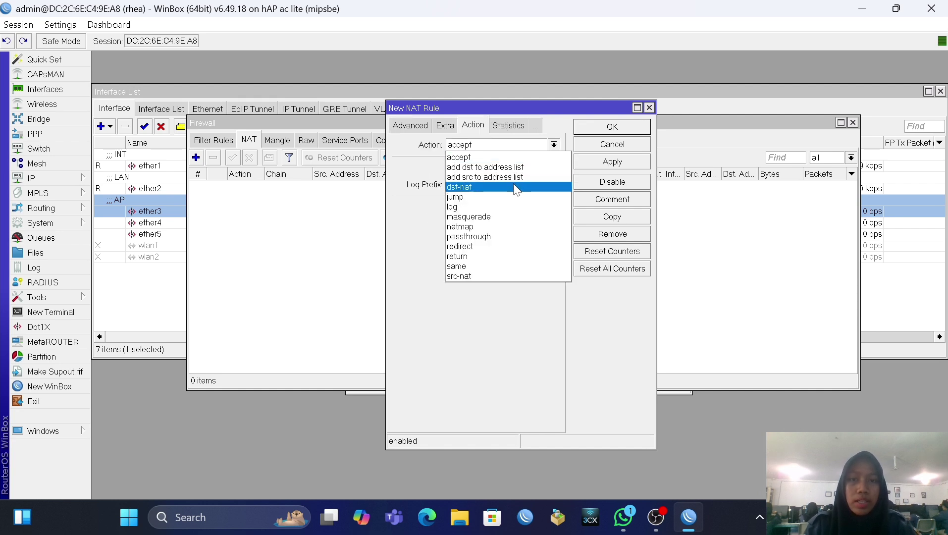
left_click(514, 216)
left_click(603, 164)
left_click(605, 139)
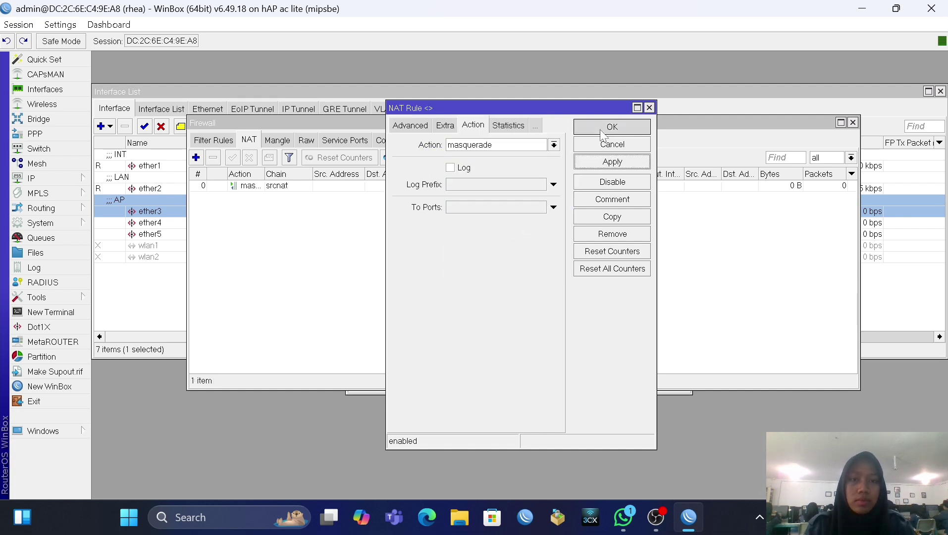
left_click(44, 176)
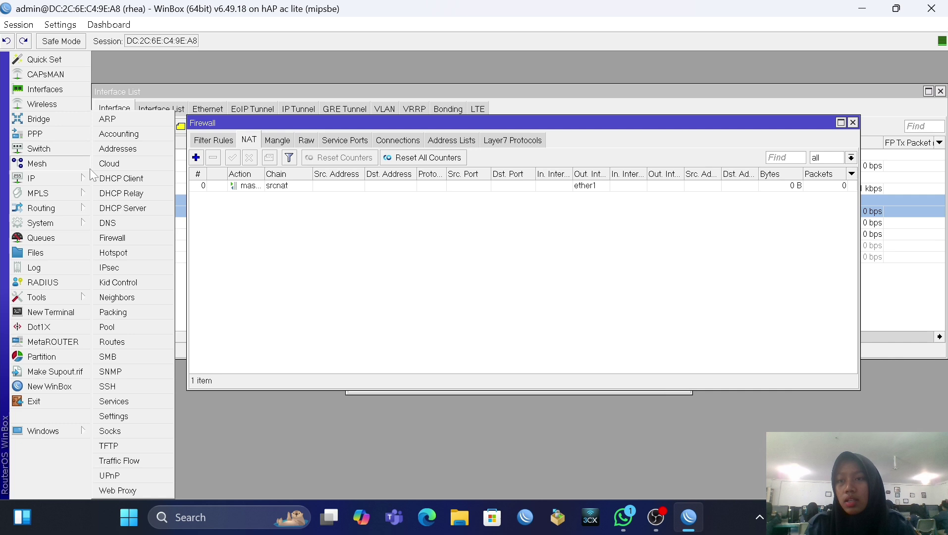
left_click(105, 148)
Step: Add address 192.168.16.1/24 on ether2
left_click(465, 157)
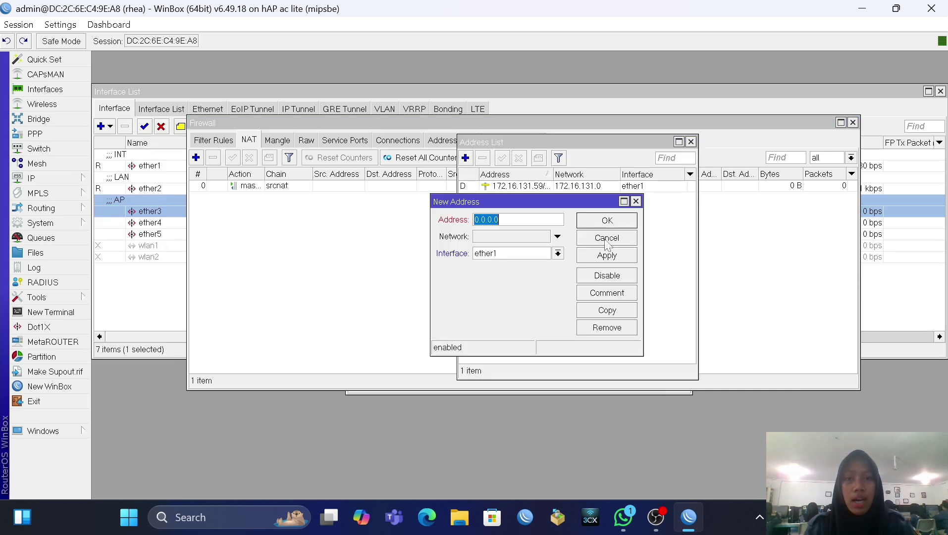
key("BackSpace")
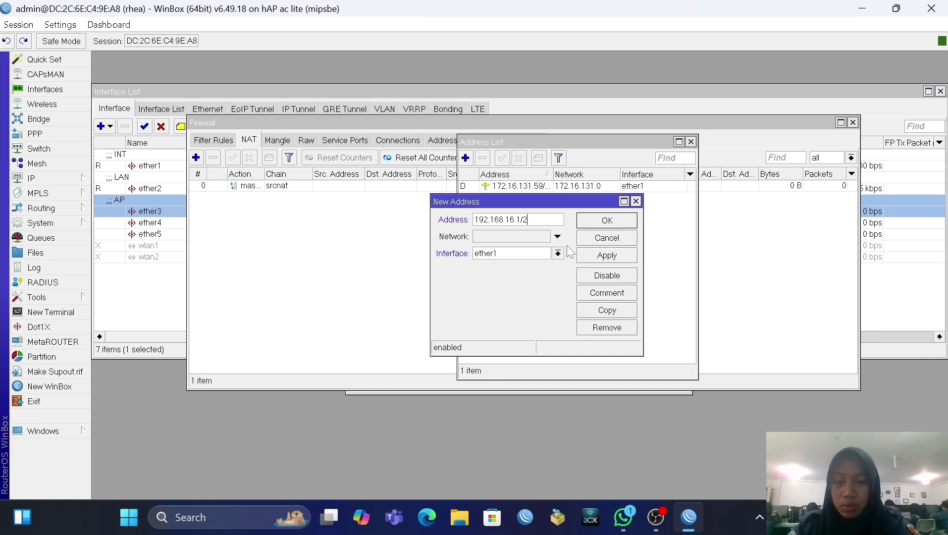
left_click(557, 253)
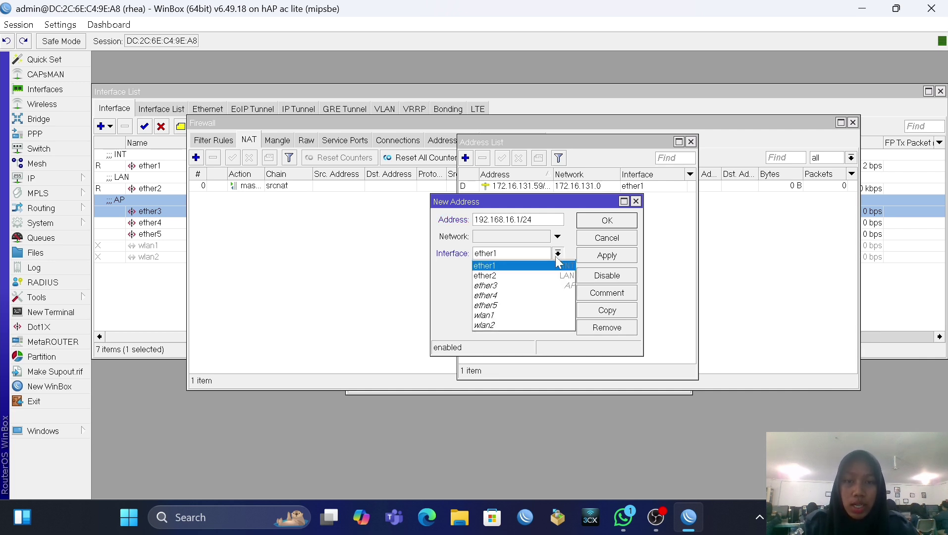
left_click(541, 274)
left_click(607, 255)
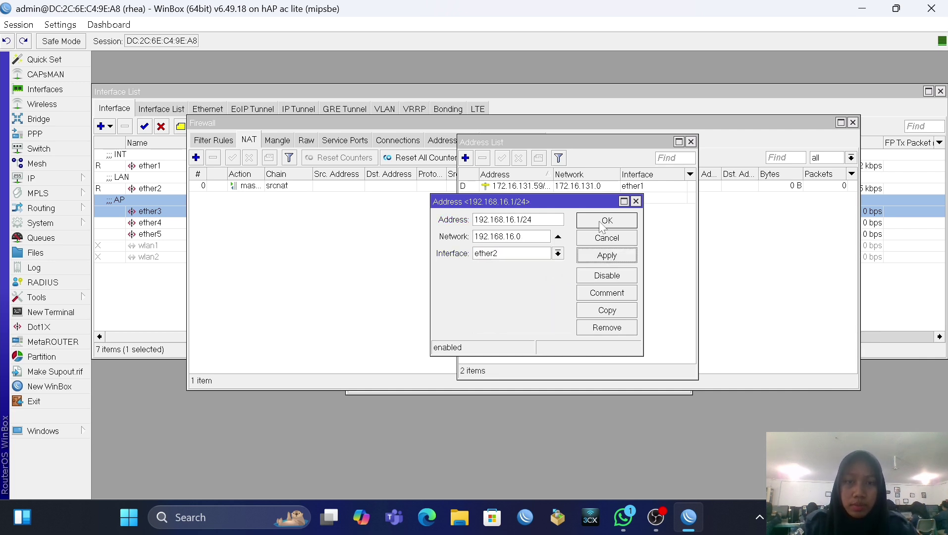
left_click(605, 221)
Step: Add address 192.168.17.1/24 on ether3
left_click(466, 158)
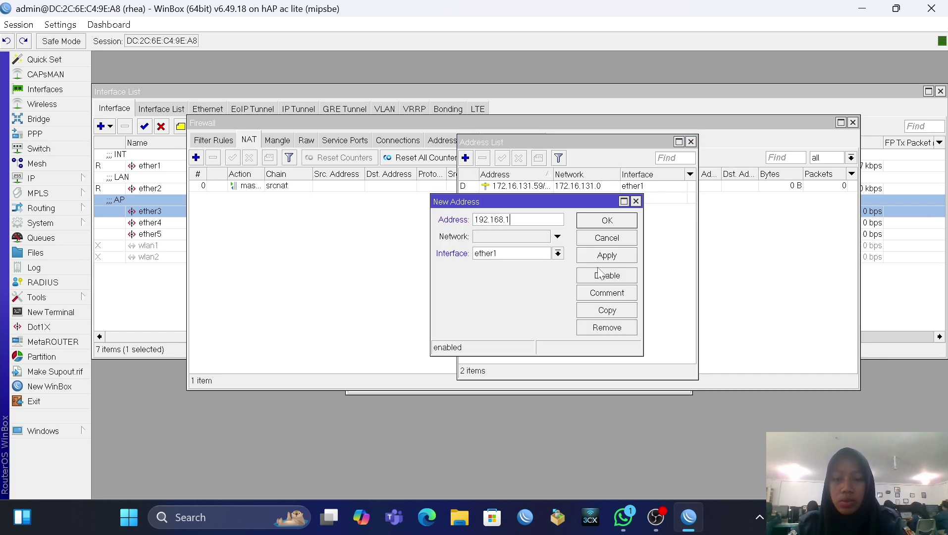
type("192.168.17.1/24")
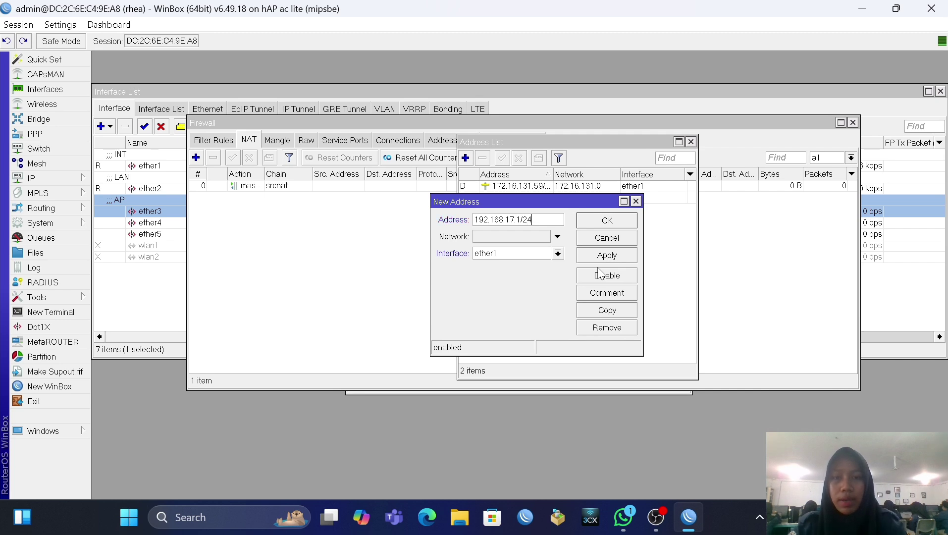
left_click(558, 254)
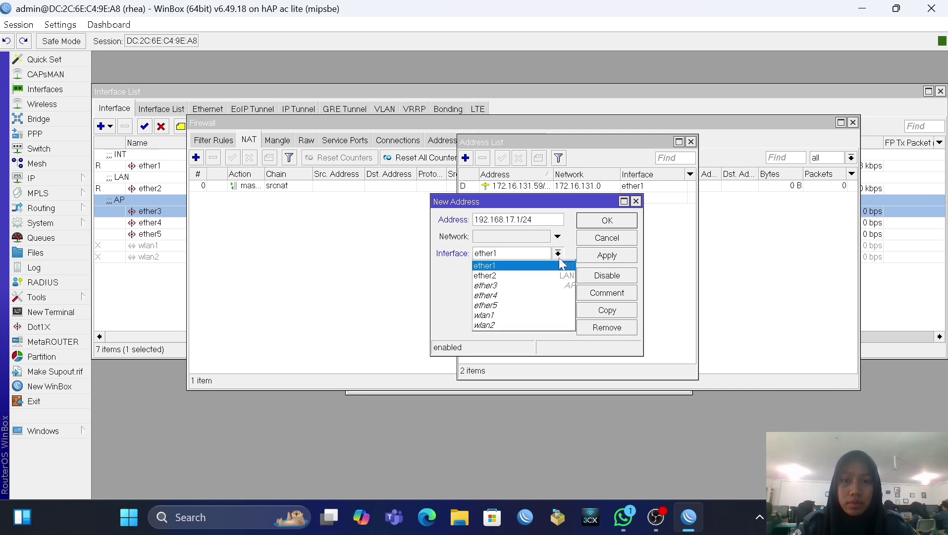
left_click(524, 286)
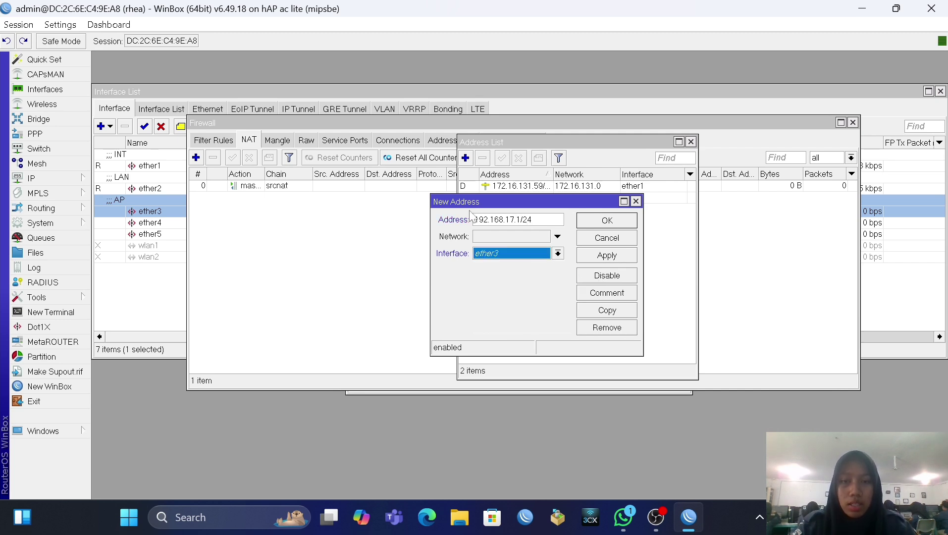
left_click(607, 255)
left_click(607, 220)
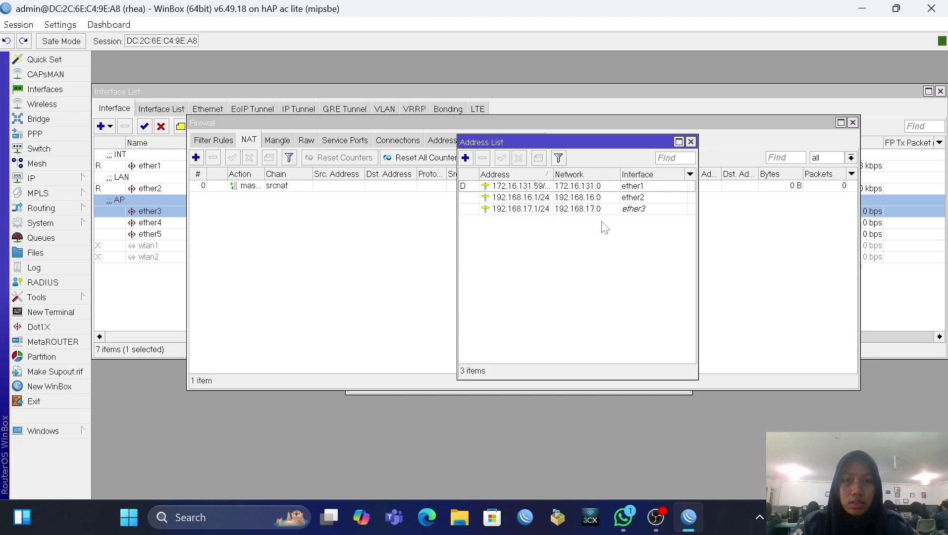
Step: Run DHCP Setup on ether2 with the default 192.168.16.x pool, creating dhcp1
left_click(56, 182)
left_click(139, 211)
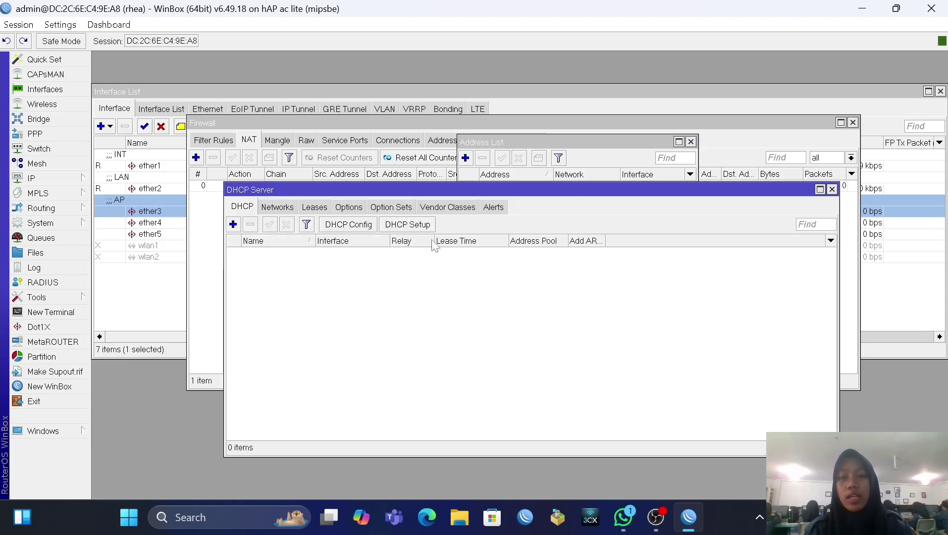
left_click(414, 225)
left_click(539, 274)
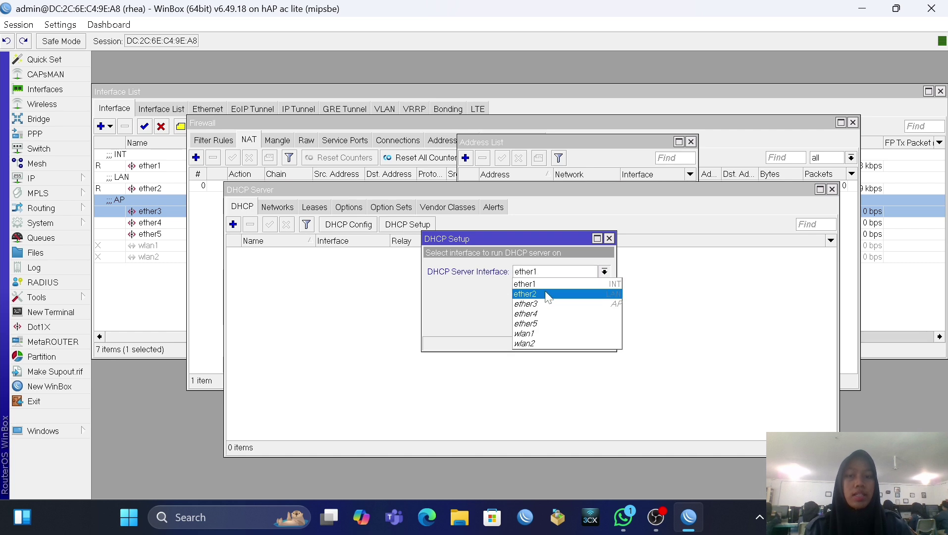
left_click(546, 292)
left_click(557, 324)
left_click(557, 324)
left_click(557, 323)
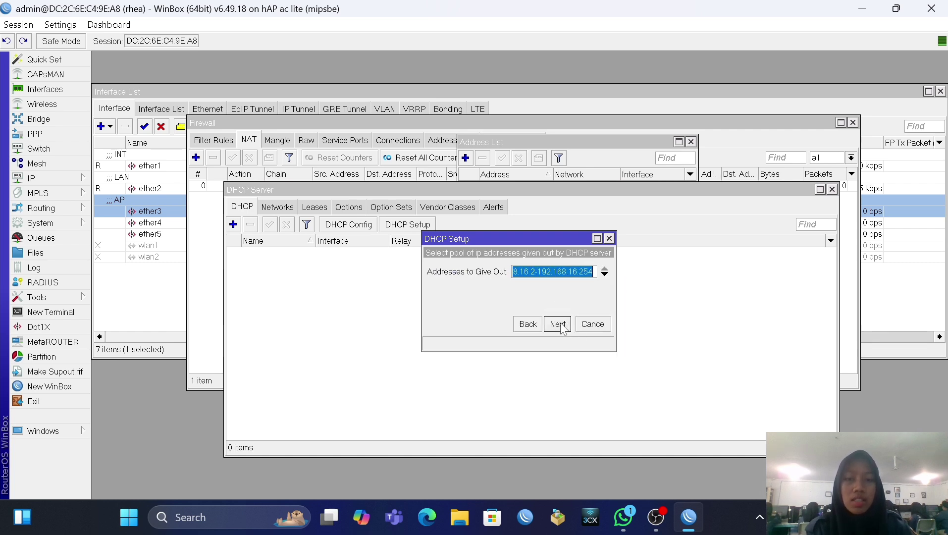
left_click(558, 324)
left_click(557, 324)
left_click(557, 324)
left_click(525, 270)
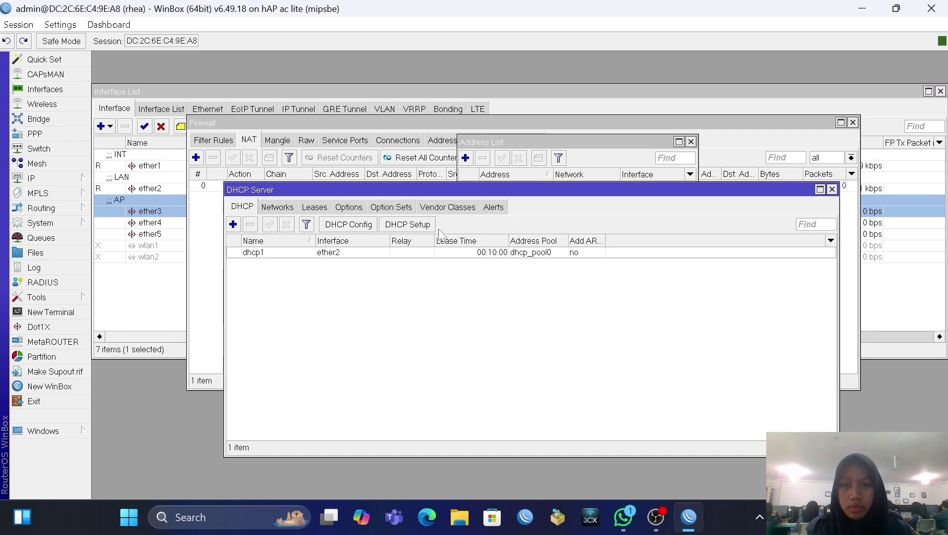
Step: Run DHCP Setup on ether3 with the default 192.168.17.x pool, then open a terminal
left_click(439, 230)
left_click(539, 274)
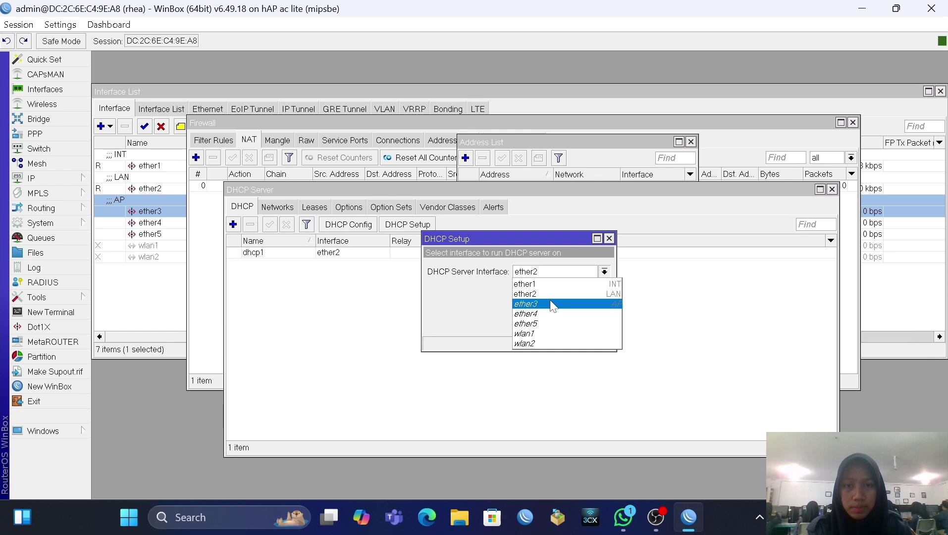
left_click(553, 304)
left_click(557, 324)
left_click(557, 324)
left_click(557, 324)
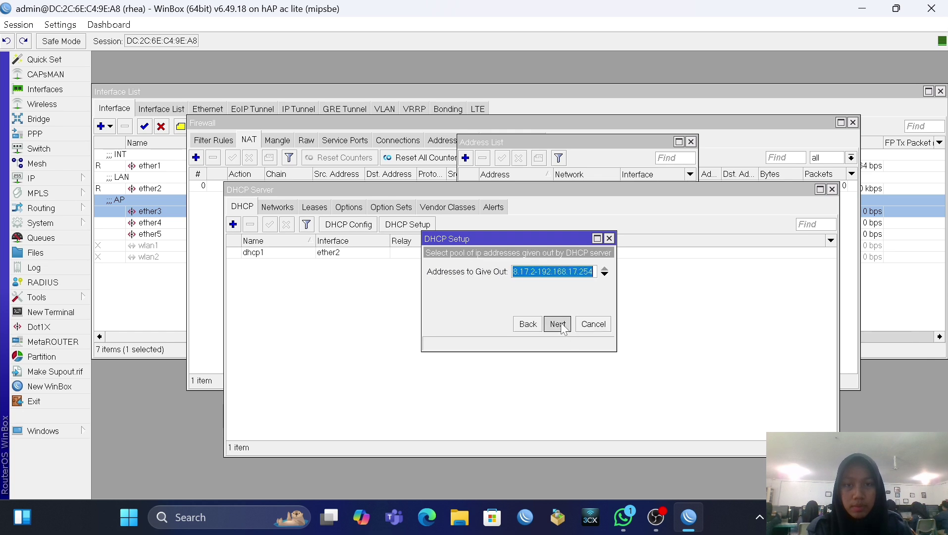
left_click(557, 324)
left_click(557, 323)
left_click(525, 270)
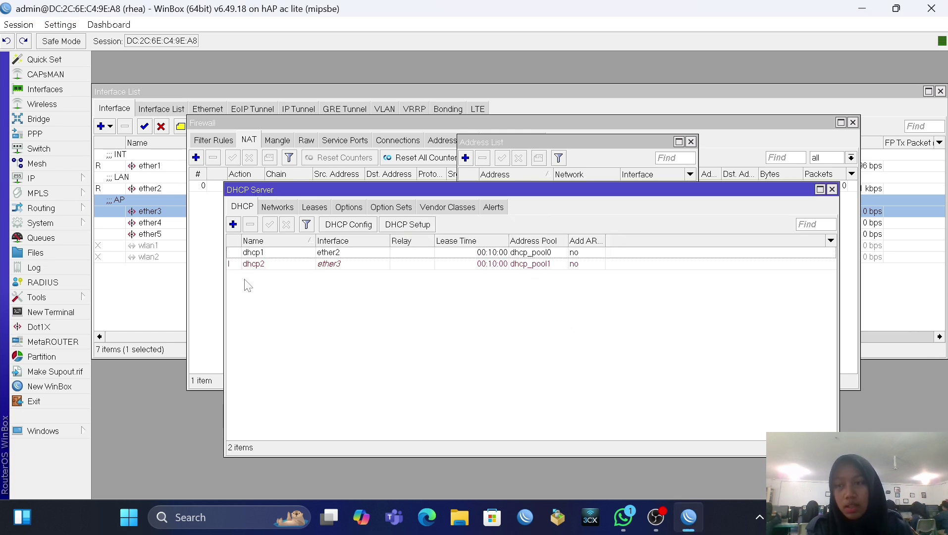
left_click(72, 312)
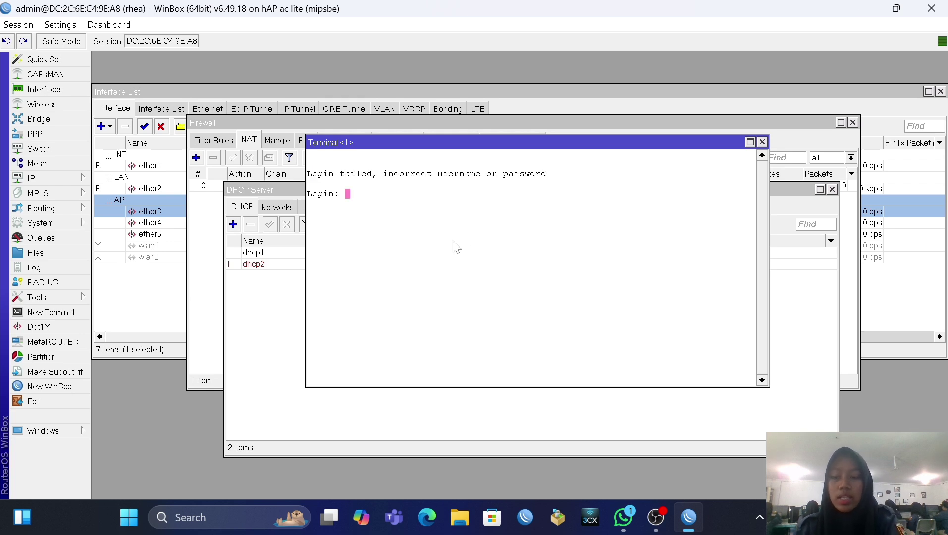
Step: Log into the router terminal as admin, ping 8.8.8.8 successfully, then open the Run box
type("admin")
key("Return")
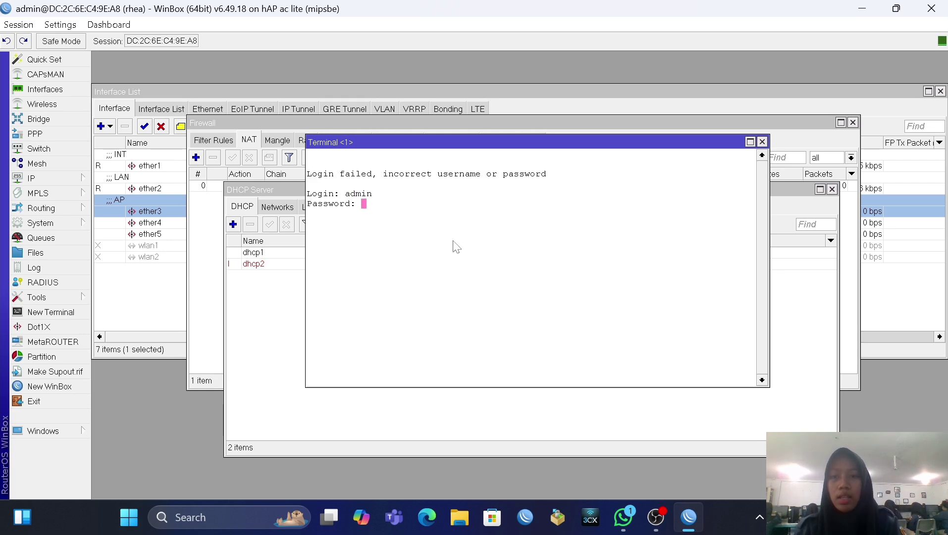
key("Return")
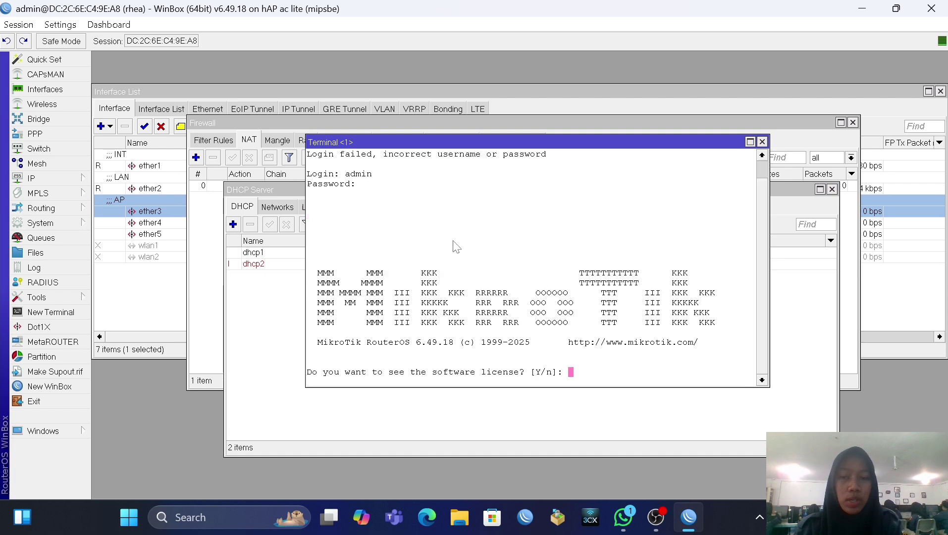
type("n@rhea] > ")
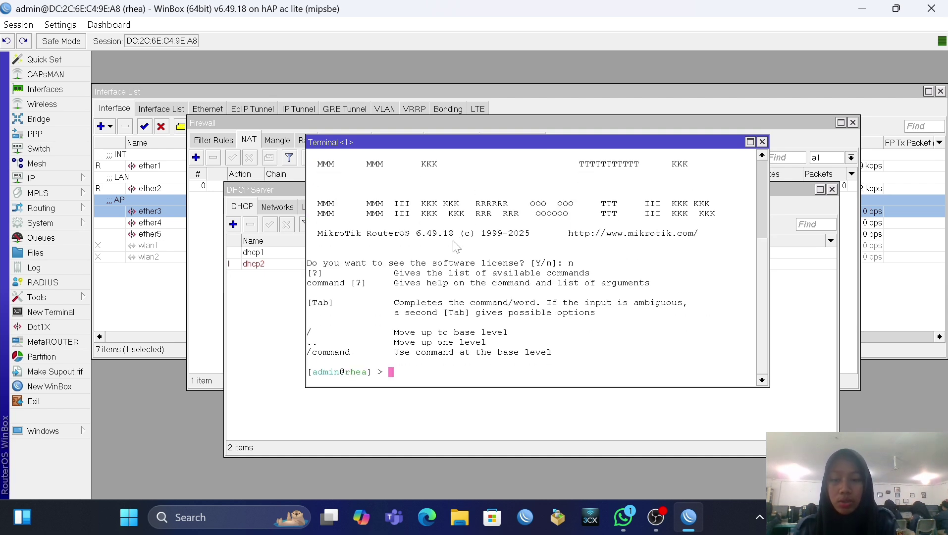
type("ping ")
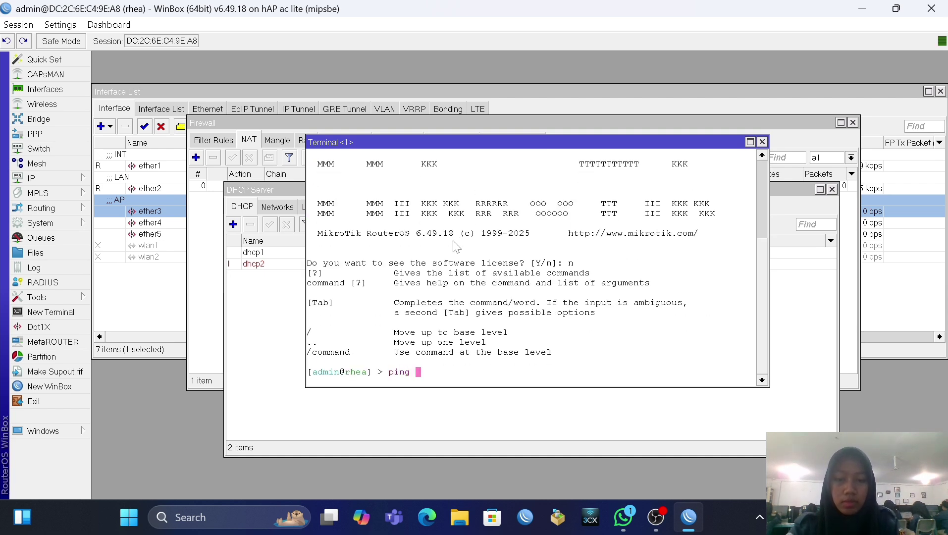
type("8.8.8.8")
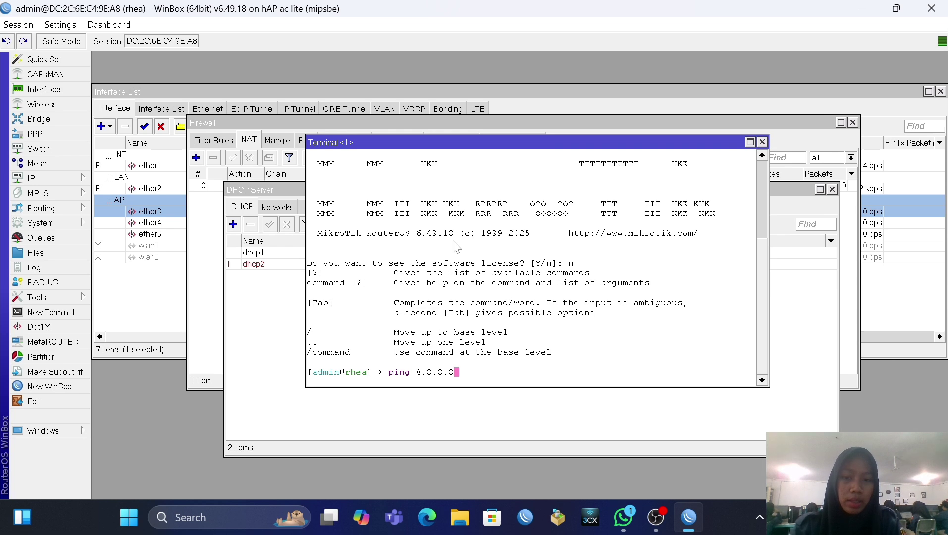
key("Return")
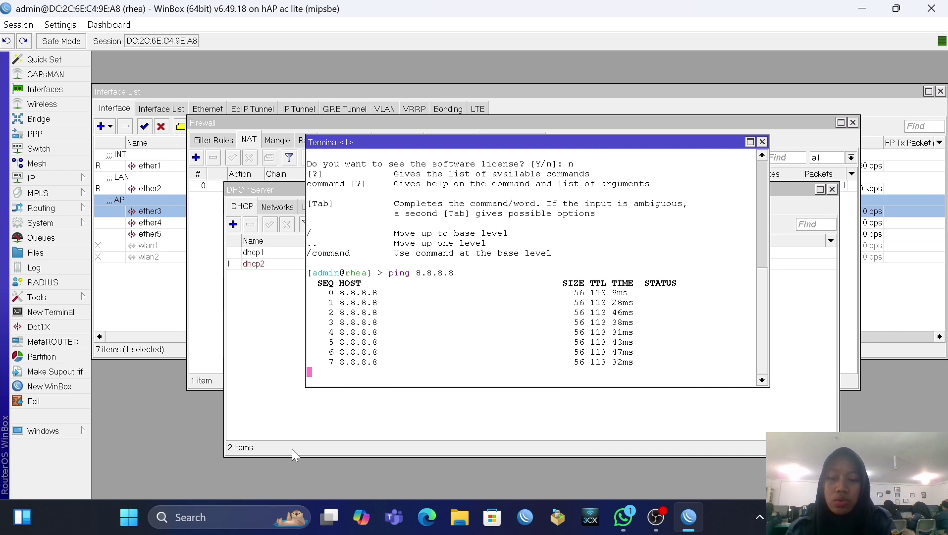
key("super+r")
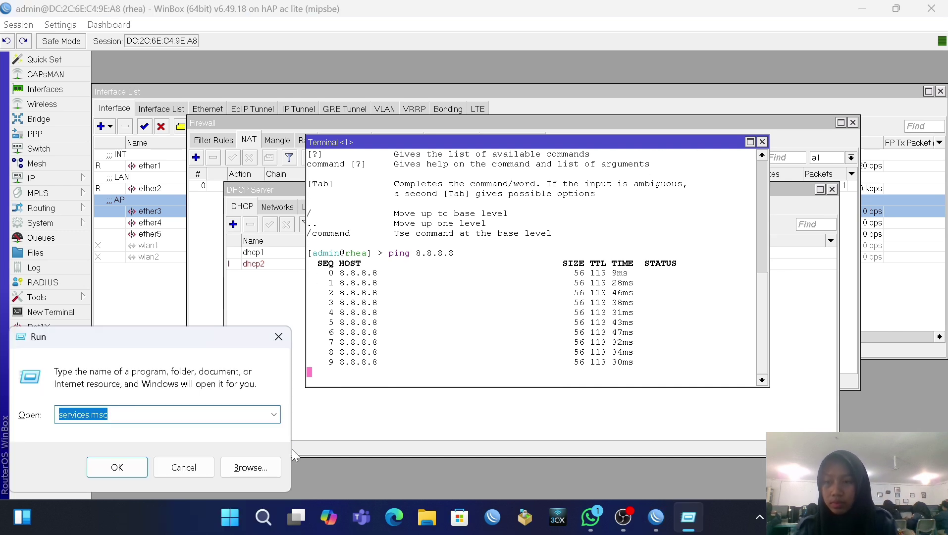
Step: Launch Command Prompt and renew the PC's IP lease with ipconfig /renew
key("Return")
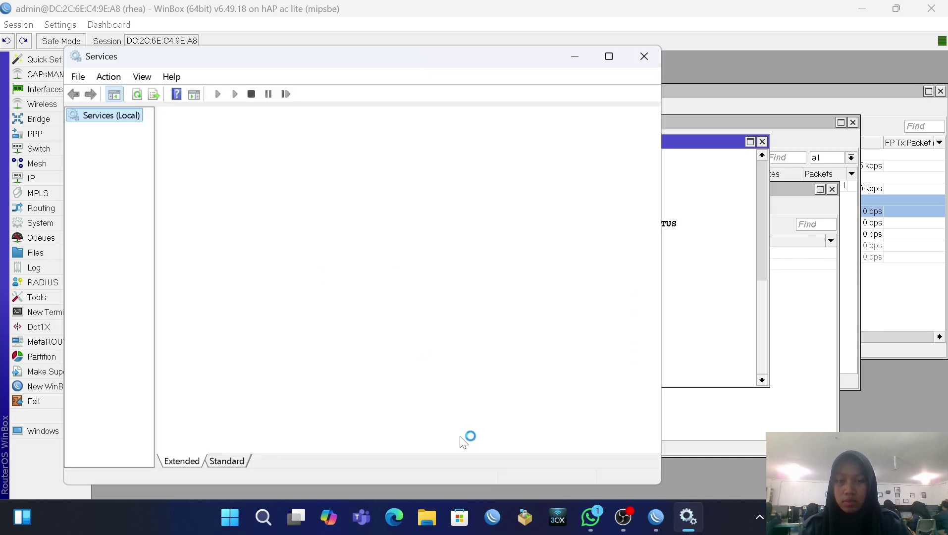
left_click(644, 61)
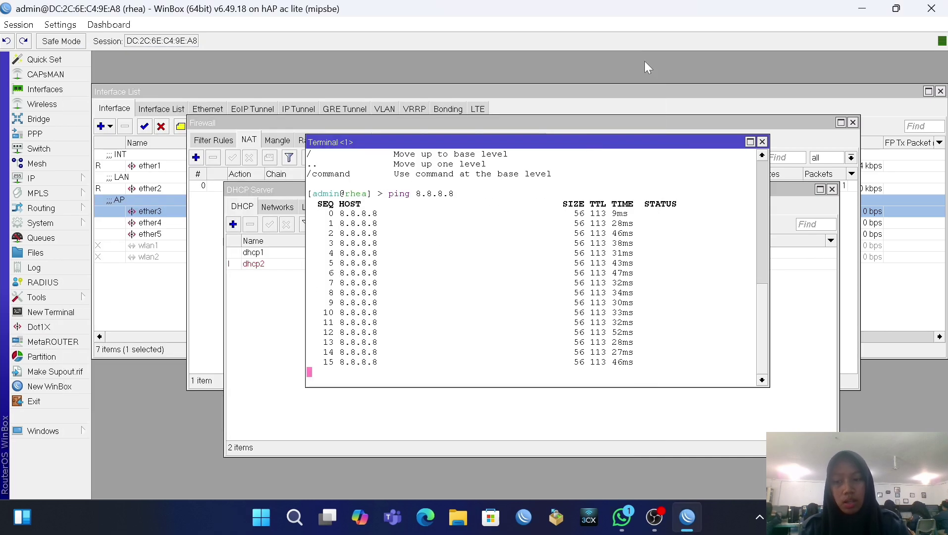
left_click(294, 517)
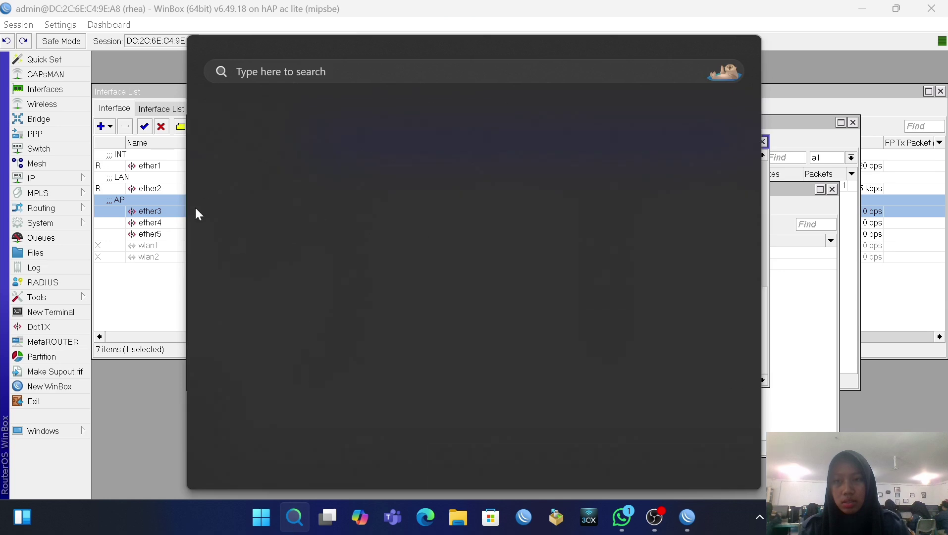
left_click(904, 327)
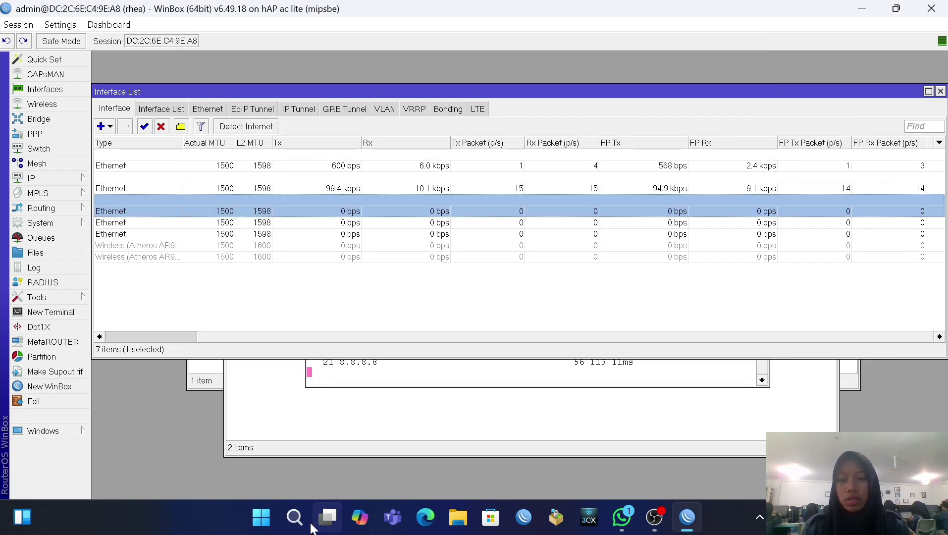
left_click(295, 518)
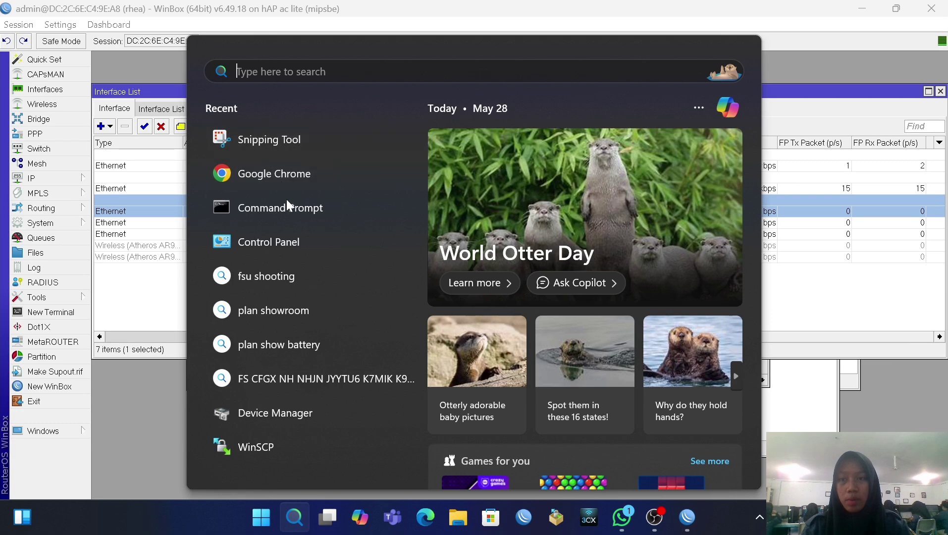
left_click(293, 209)
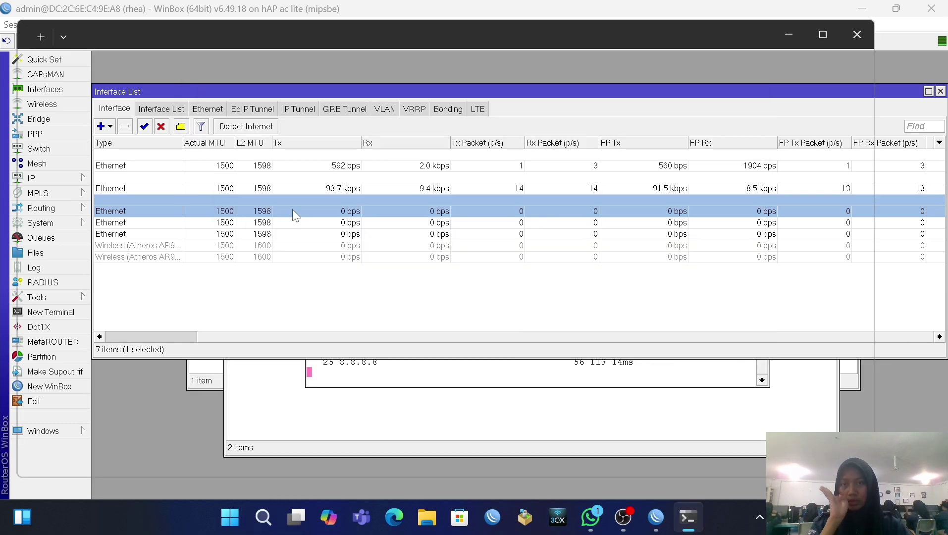
type("ip")
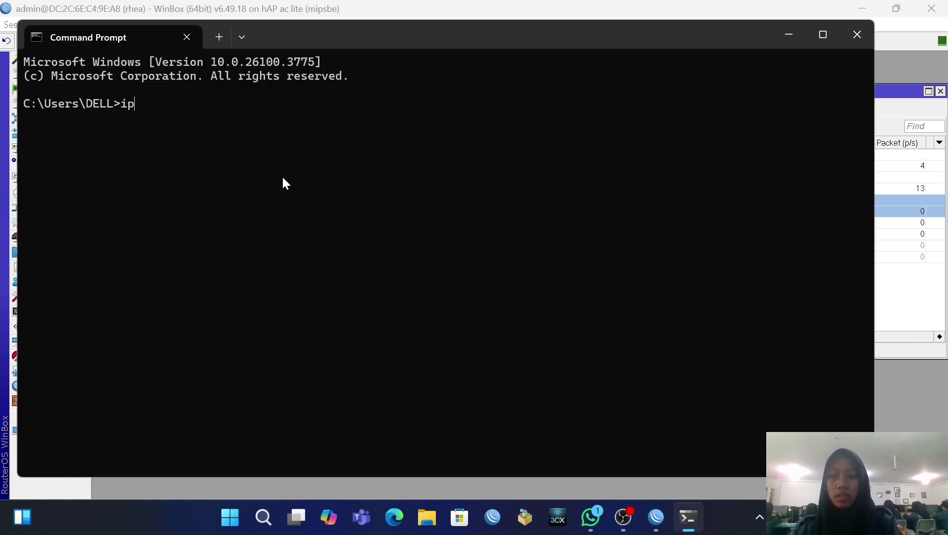
type("config /r")
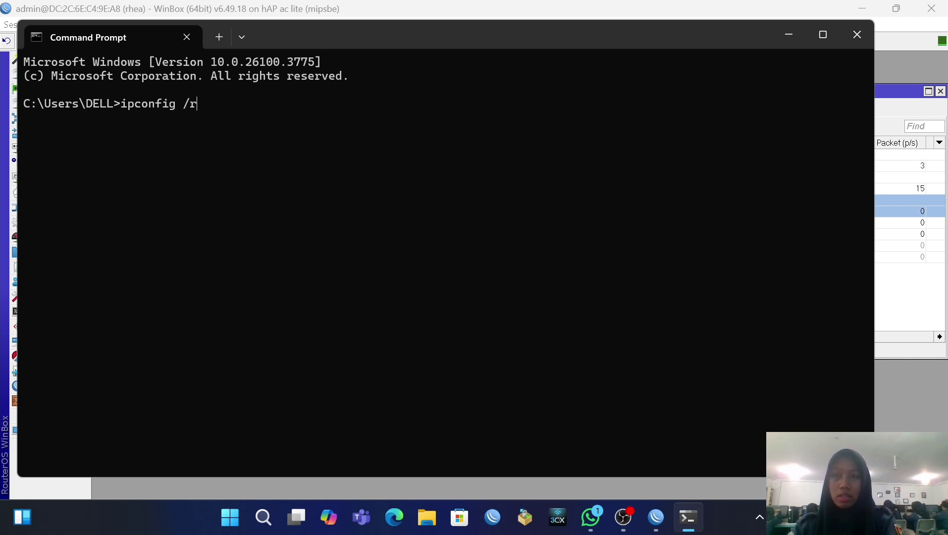
type("enew")
key("Return")
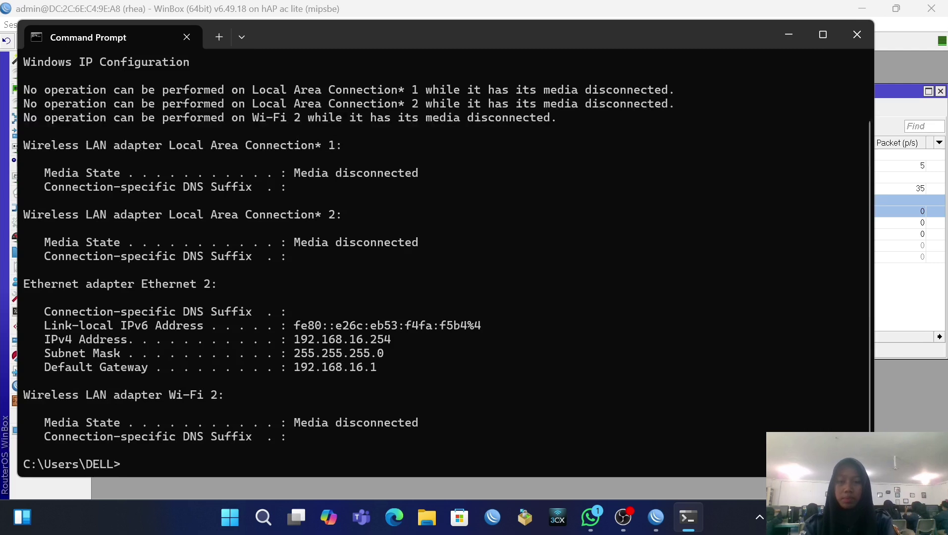
Step: Ping 8.8.8.8 from Command Prompt, getting 4 of 4 replies, then minimise it
type("ping ")
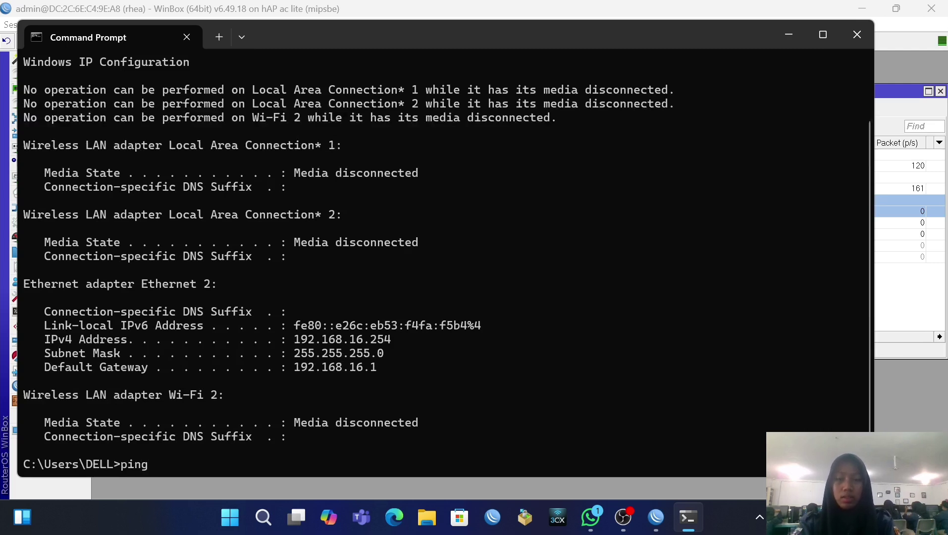
type("8.8.")
key("F9")
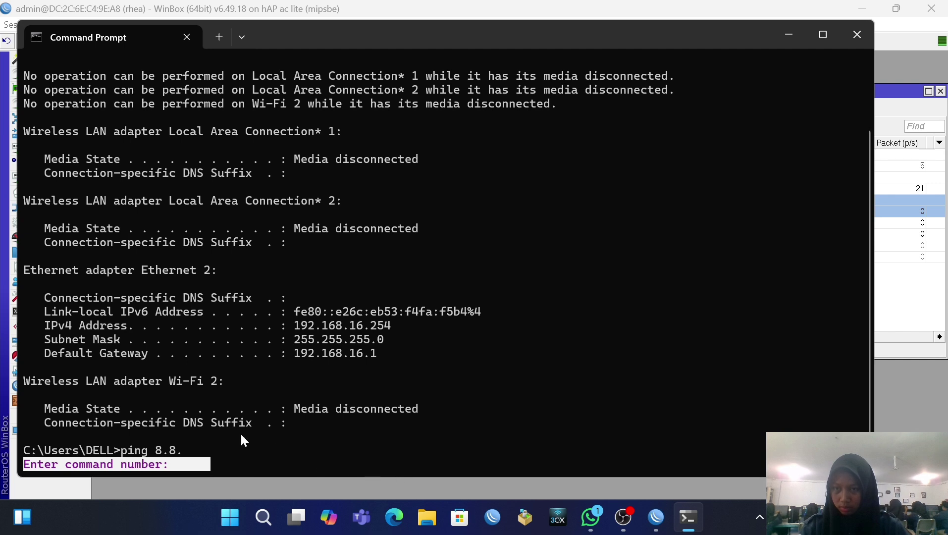
key("Return")
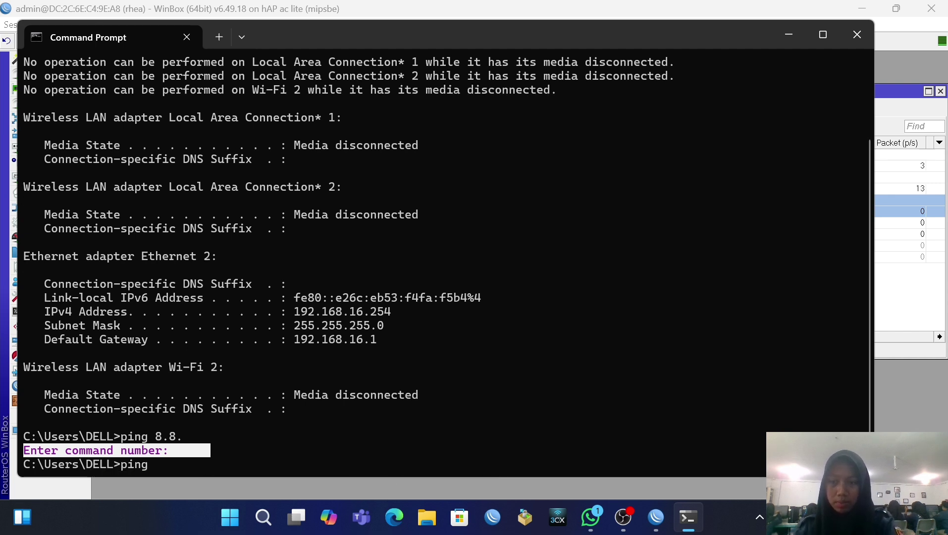
type("ping 8.8")
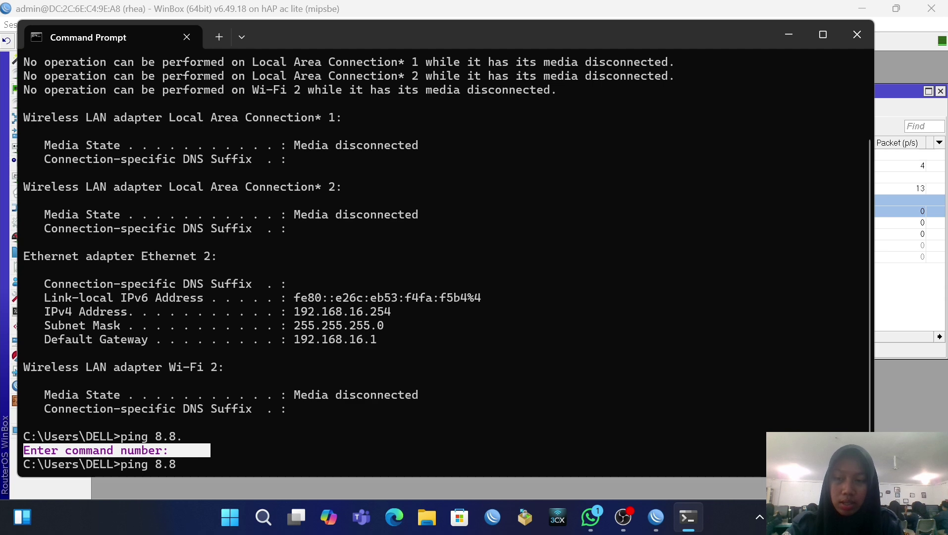
type(".8.8")
key("Return")
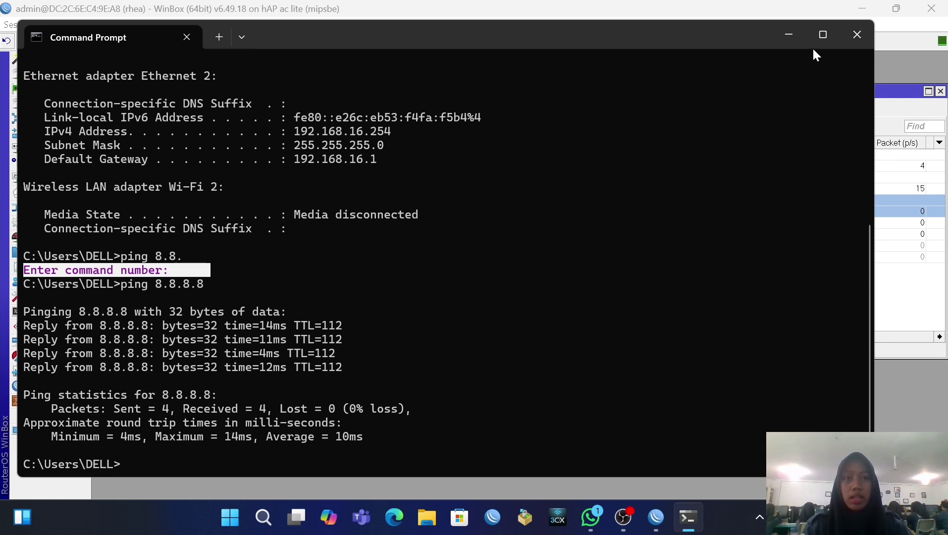
left_click(790, 36)
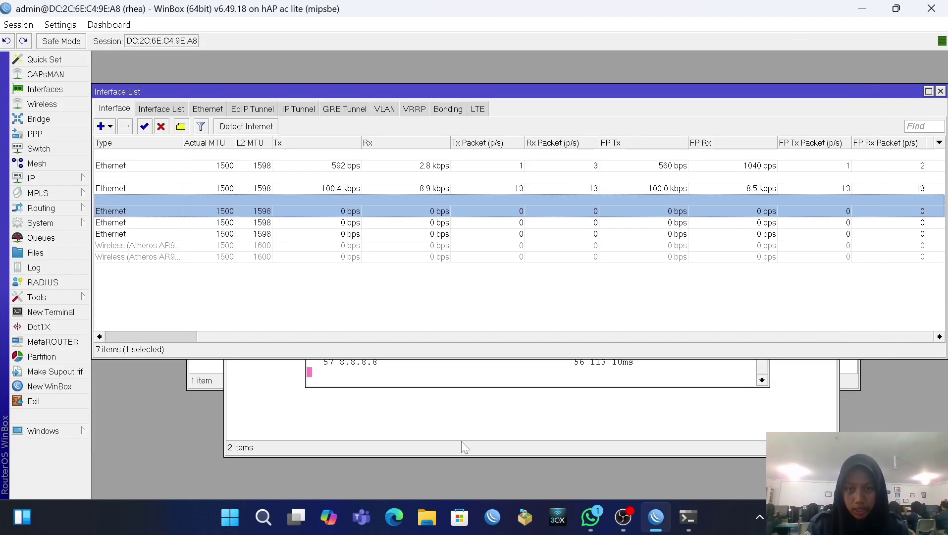
left_click(44, 223)
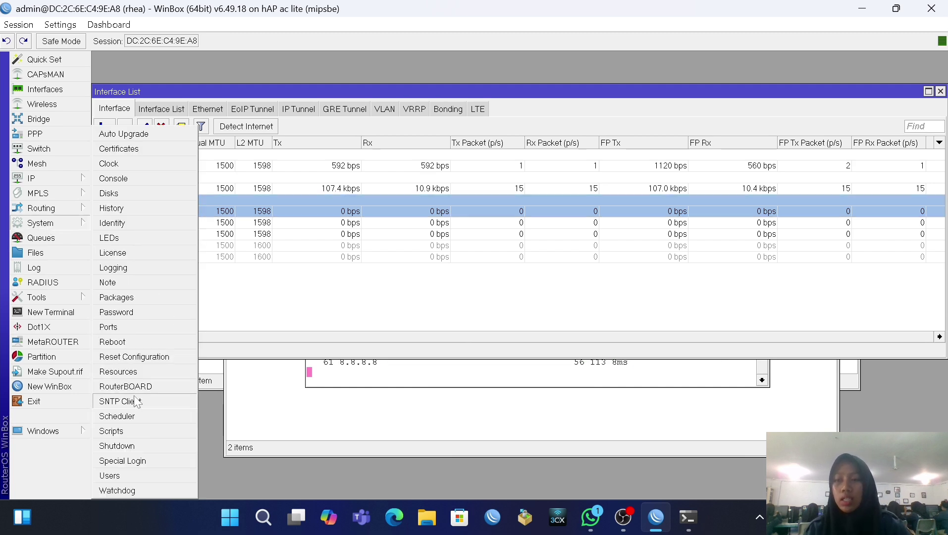
left_click(133, 371)
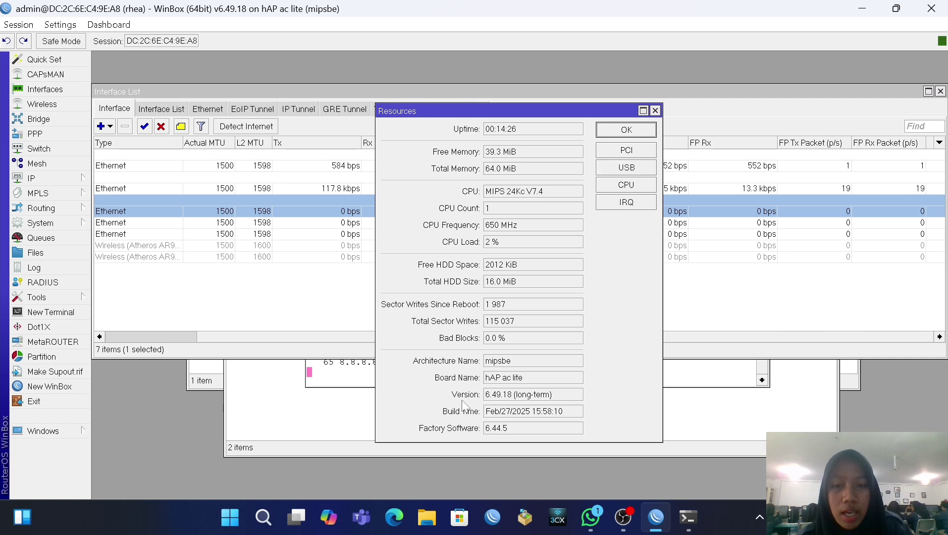
triple_click(510, 394)
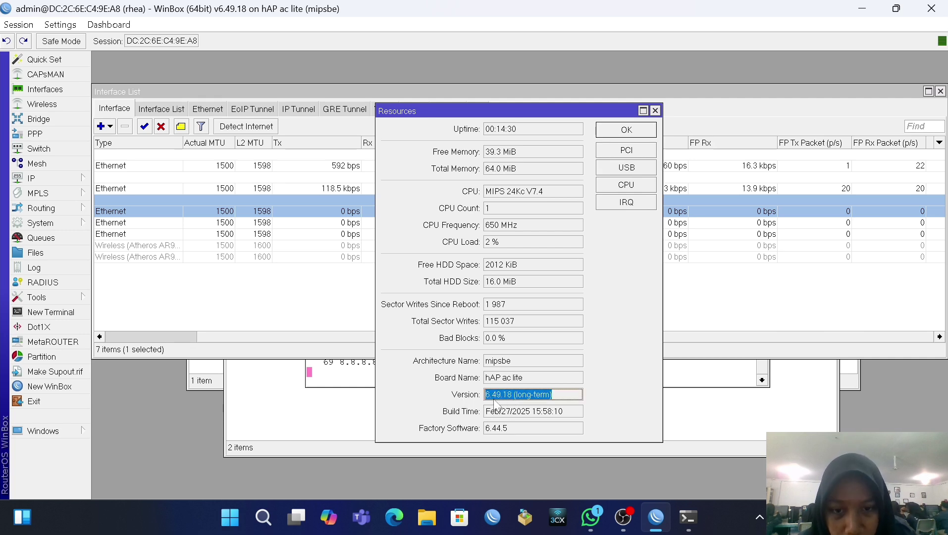
left_click(495, 399)
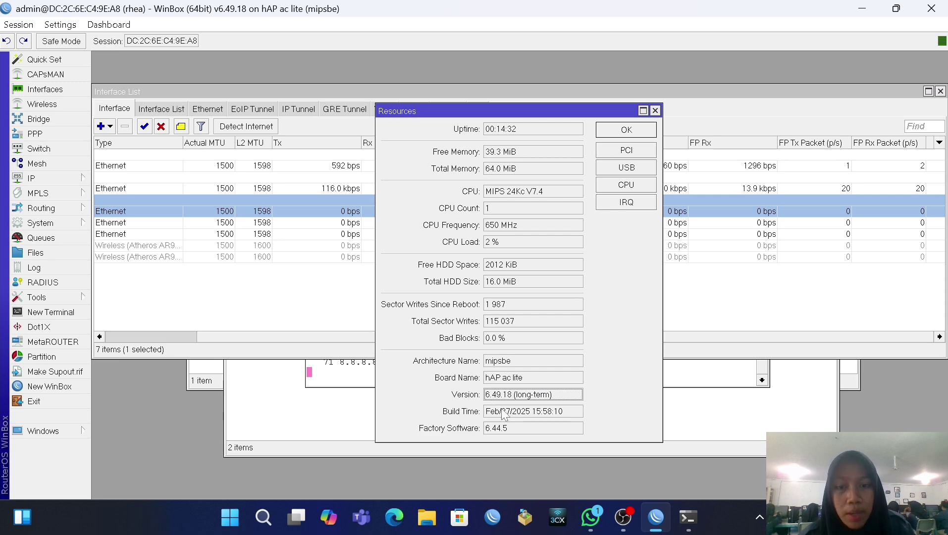
left_click(626, 130)
Step: In Chrome, search for mipsbe 6.49.18 and open MikroTik's software download page
left_click(263, 520)
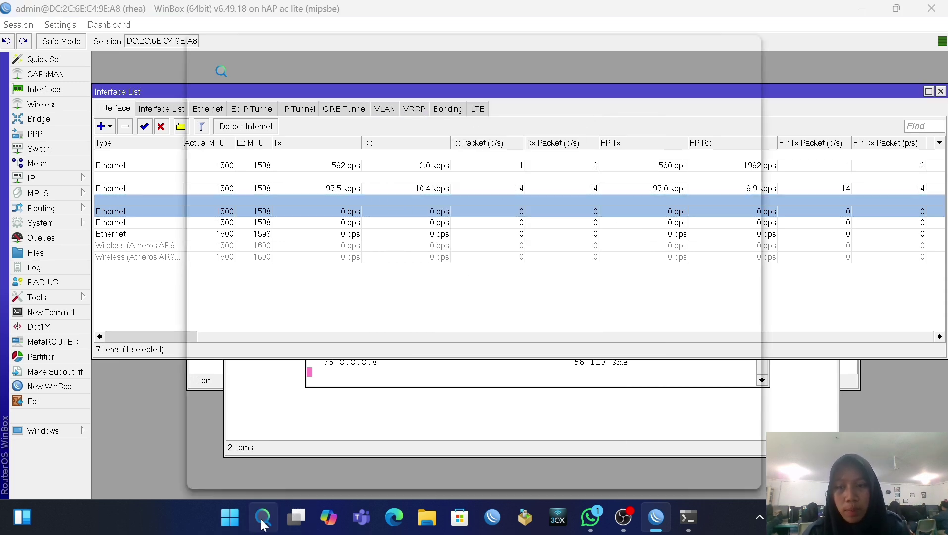
left_click(283, 180)
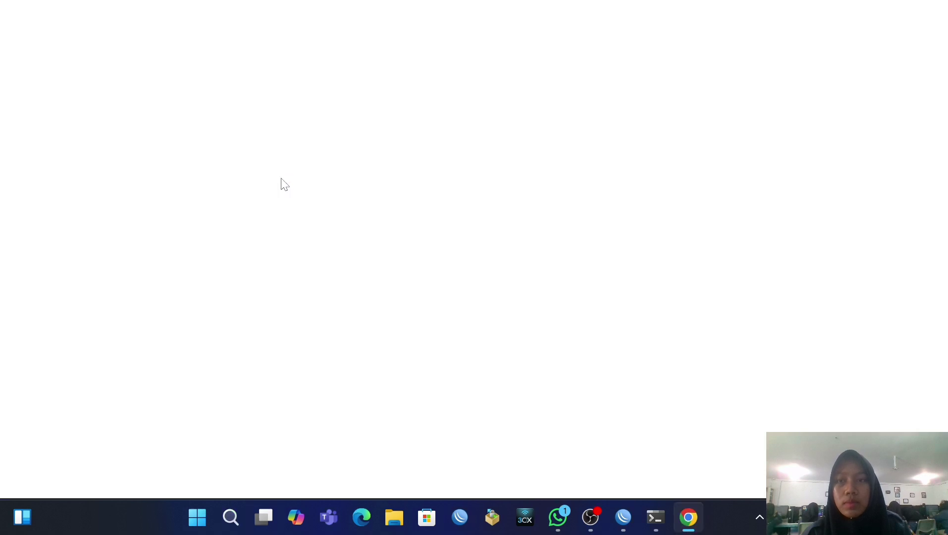
type("mi")
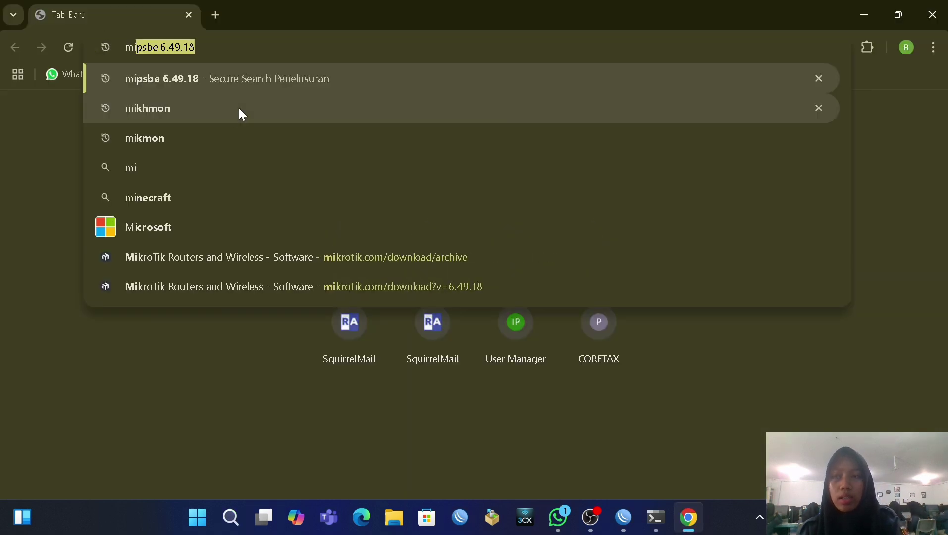
type("p")
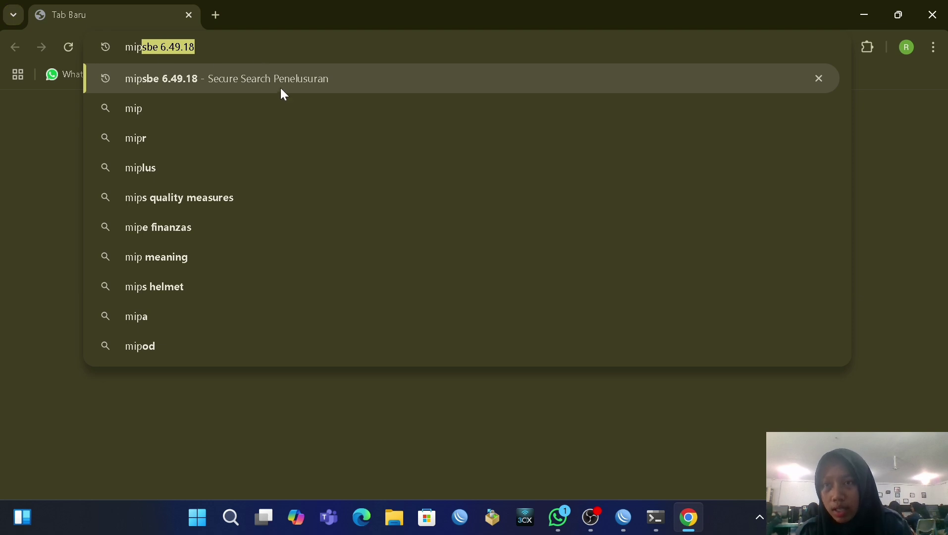
key("Right")
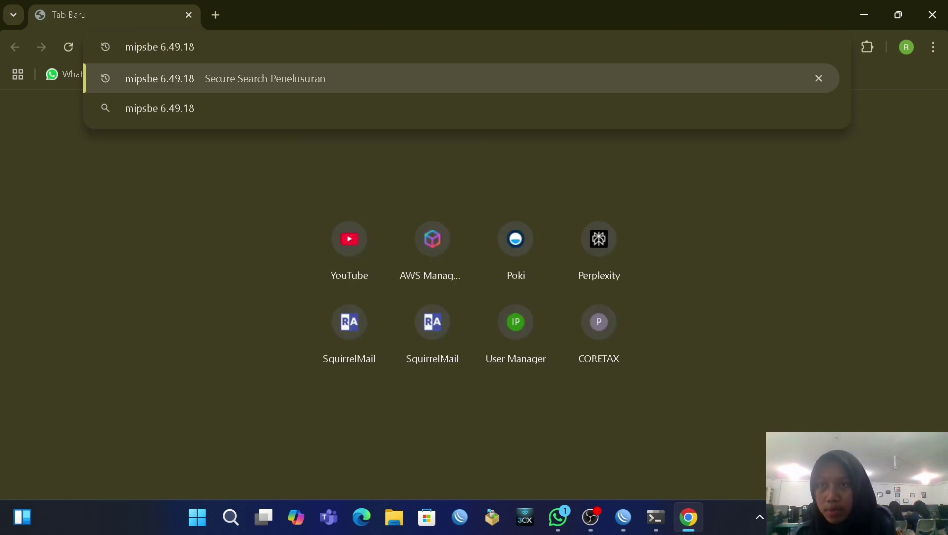
key("Return")
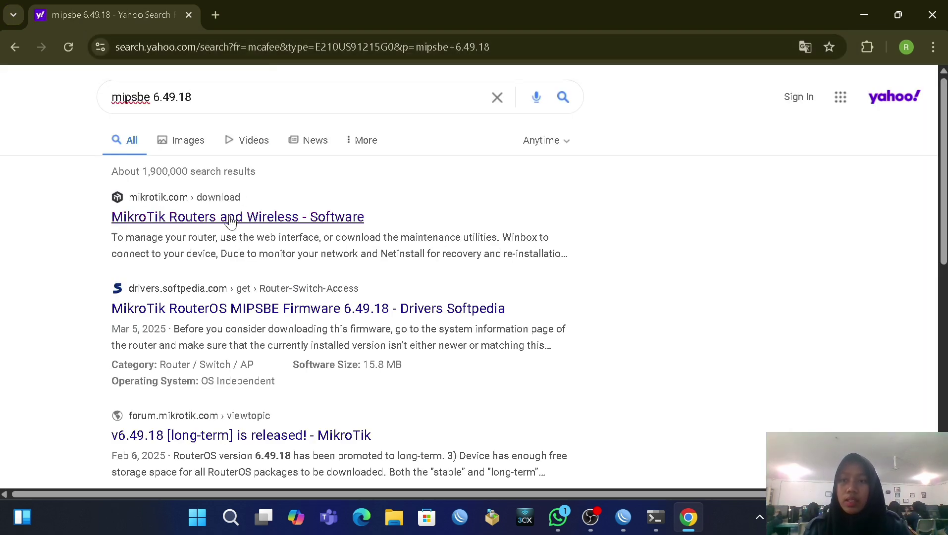
left_click(230, 220)
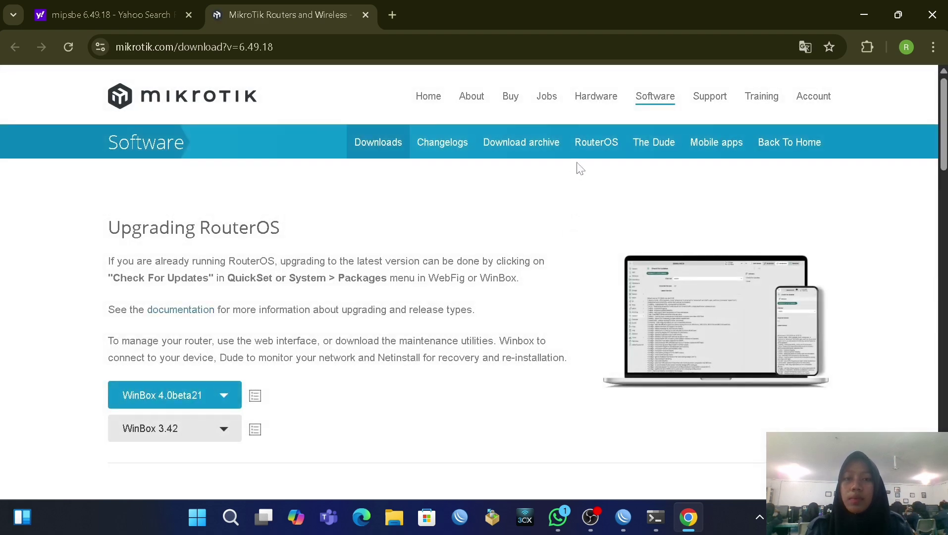
Step: Find 6.49.18 in the download archive and expand its file list, including the mipsbe packages
left_click(527, 148)
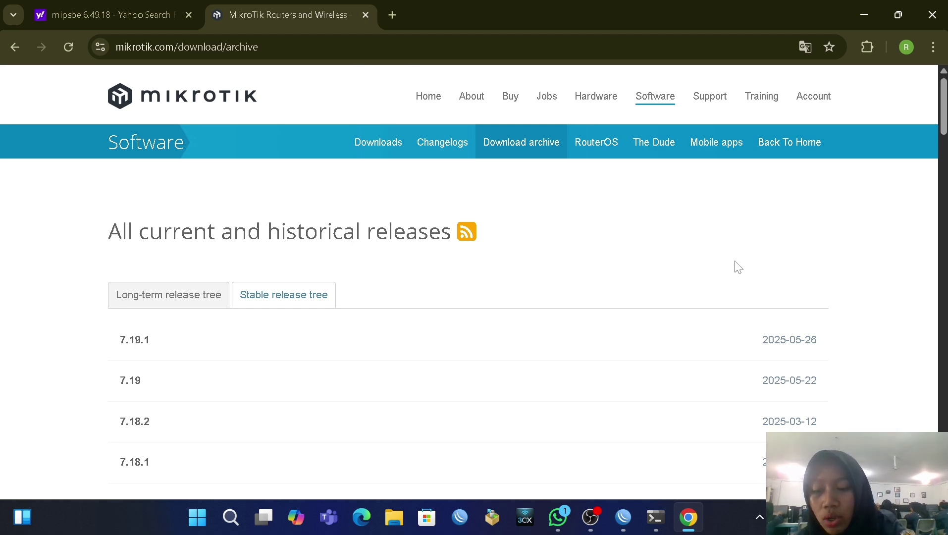
key("ctrl+f")
type("6.49.18 (long-term)")
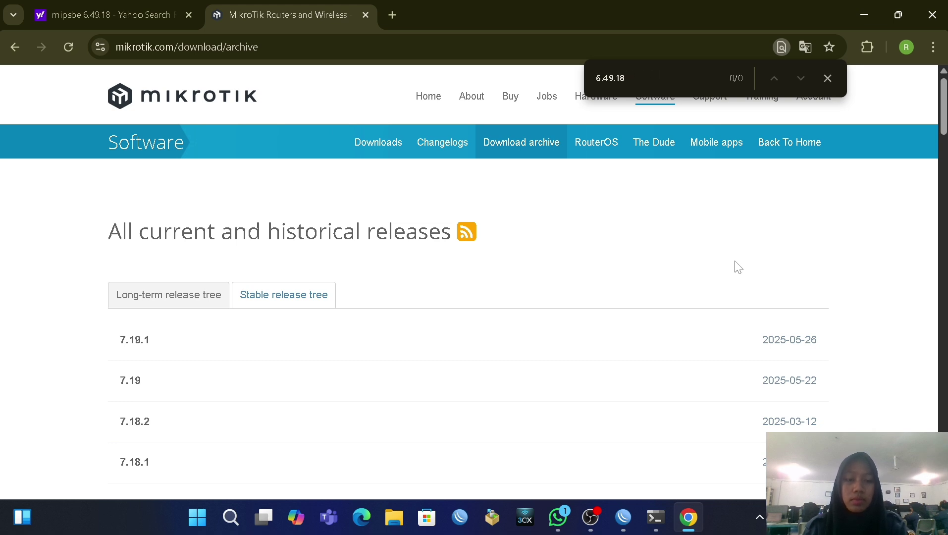
key("BackSpace")
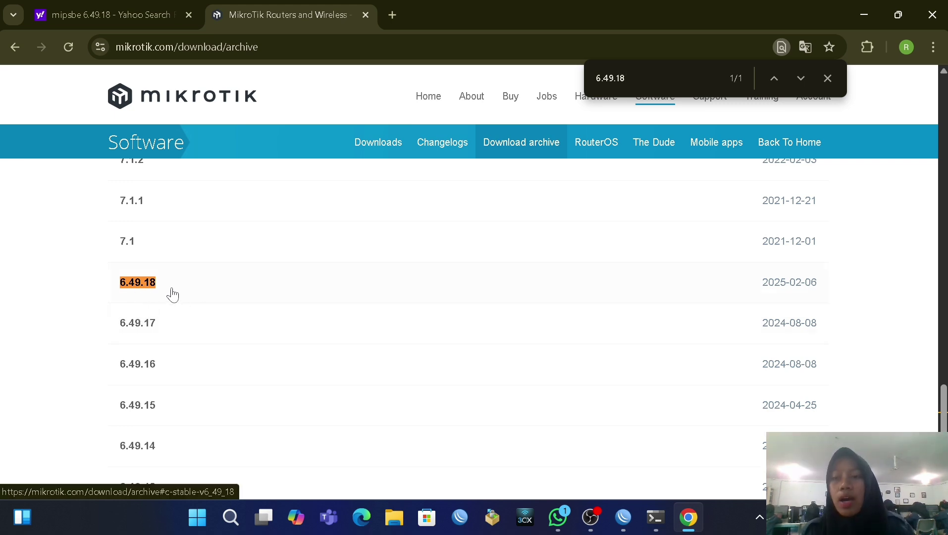
left_click(146, 289)
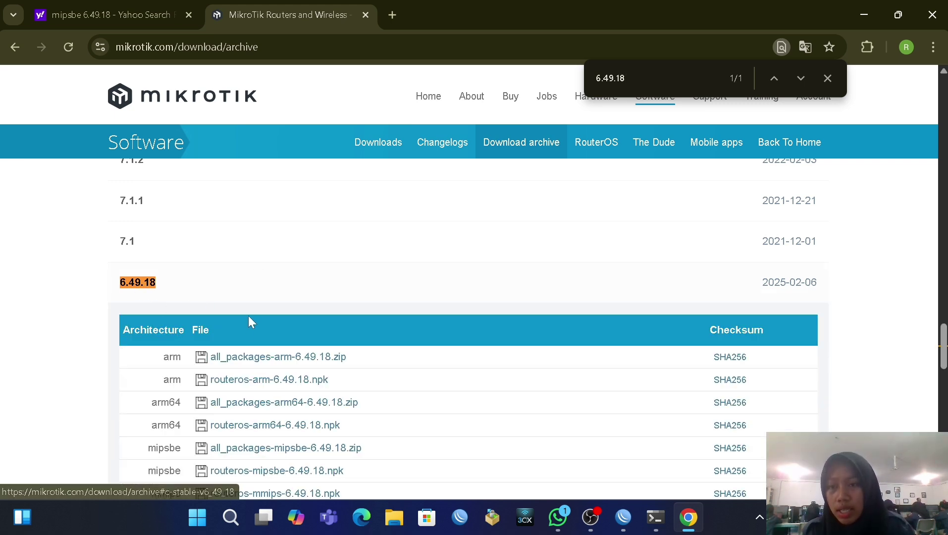
scroll(250, 322, "down", 3)
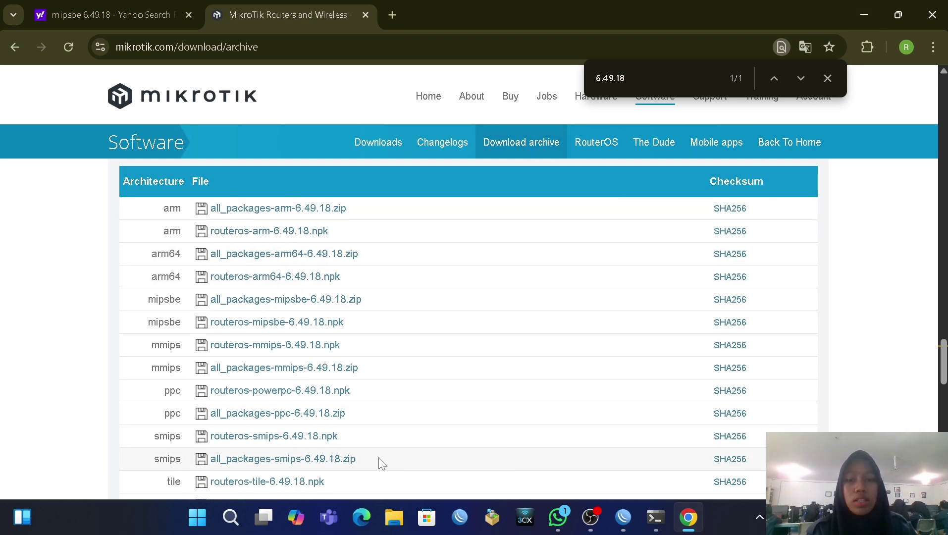
left_click(395, 517)
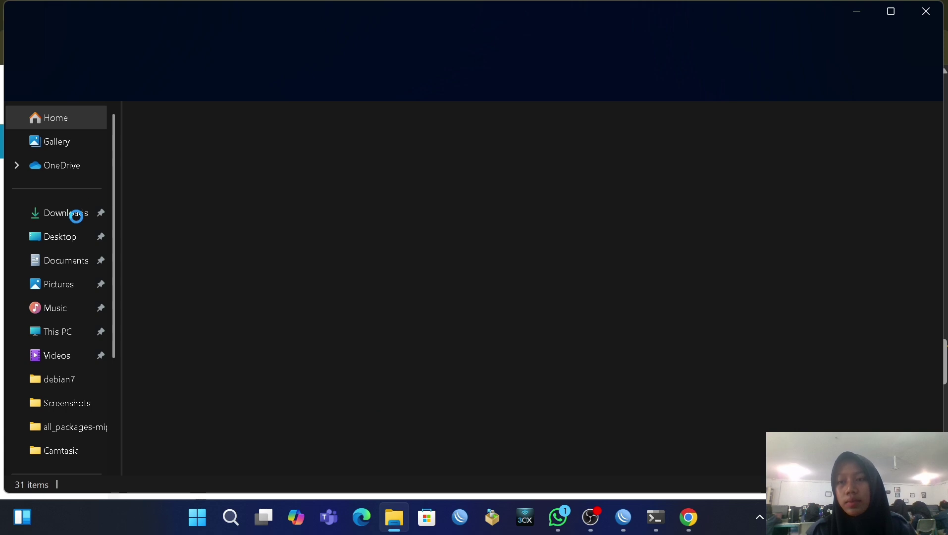
Step: Check Downloads for the all_packages-mipsbe-6.49.18 folder and zip, then minimise Explorer and Chrome
left_click(74, 214)
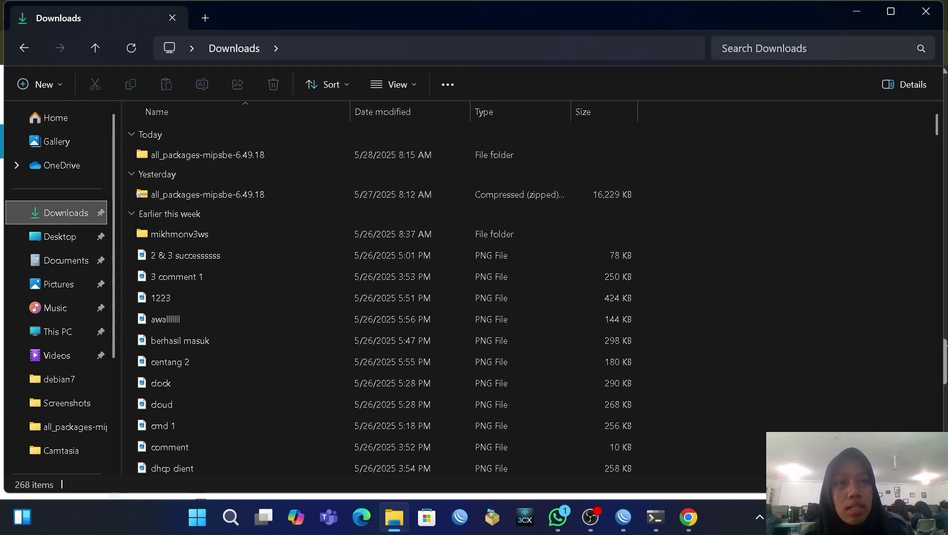
left_click(845, 21)
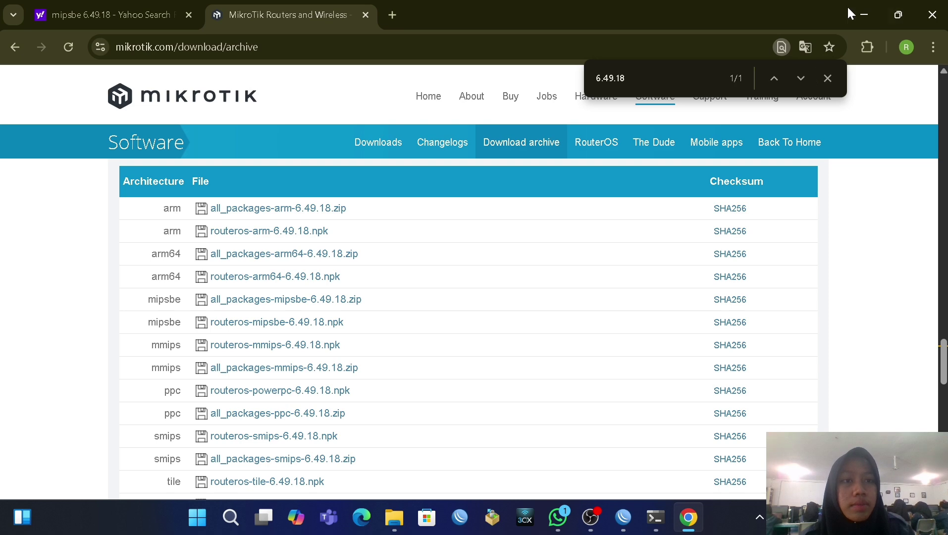
left_click(864, 16)
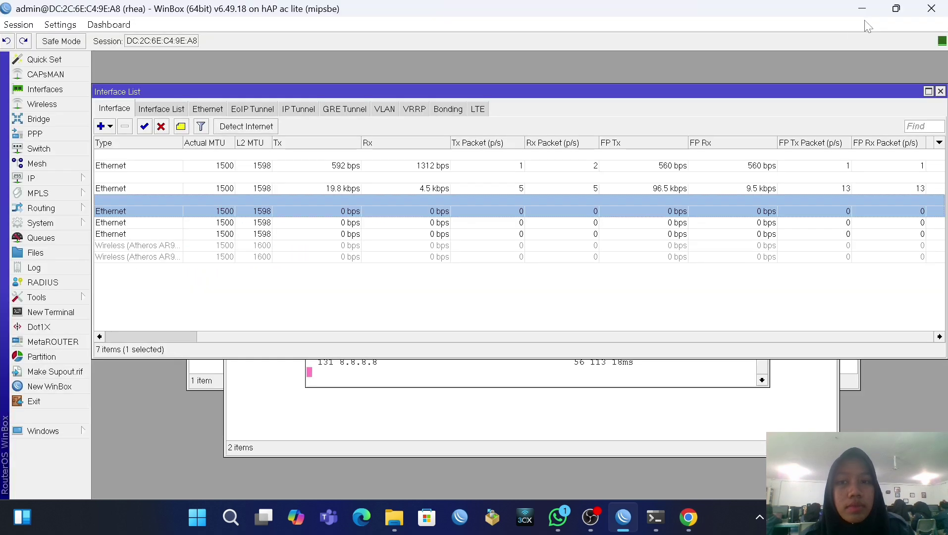
Step: Upload the 888.1 KiB user-manager-6.49.18-mipsbe.npk from the extracted folder into the router's Files
left_click(52, 254)
scroll(378, 209, "down", 7)
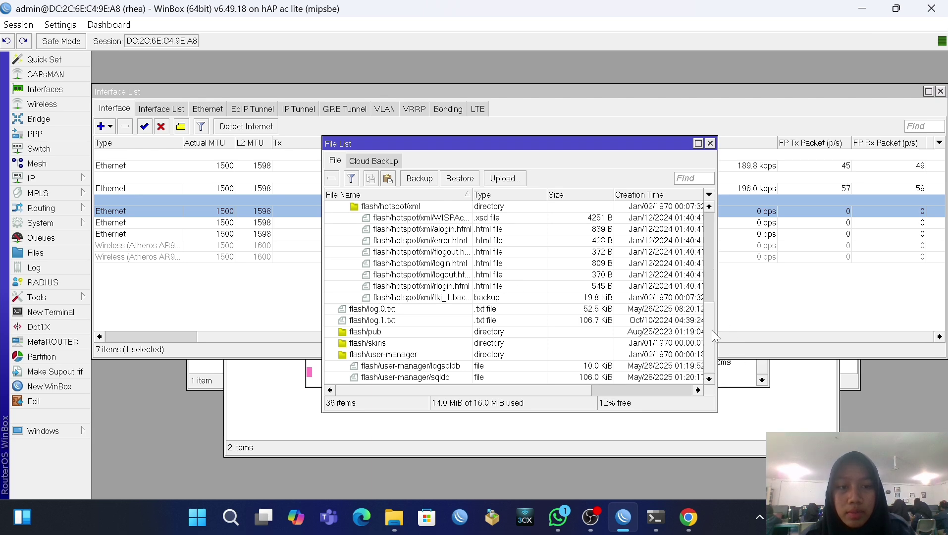
scroll(713, 334, "up", 2)
scroll(500, 366, "down", 2)
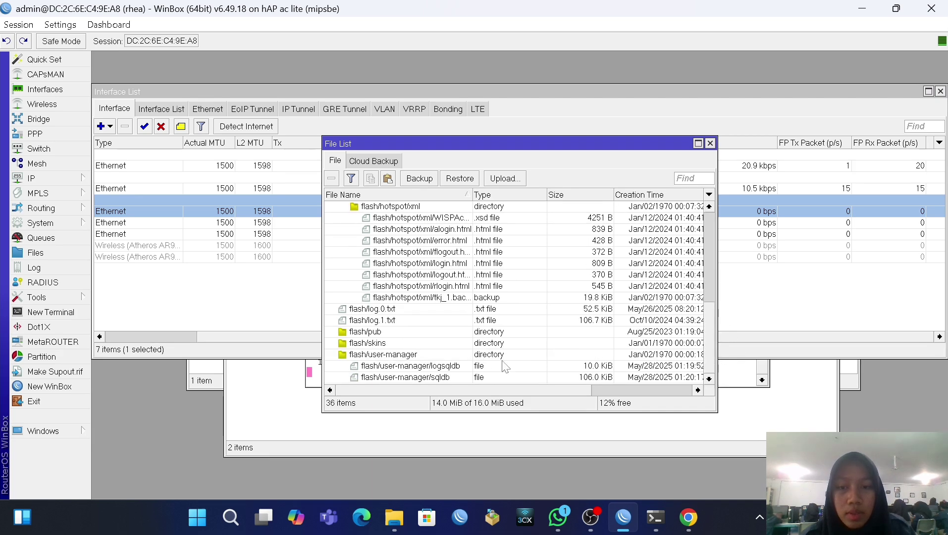
left_click(514, 180)
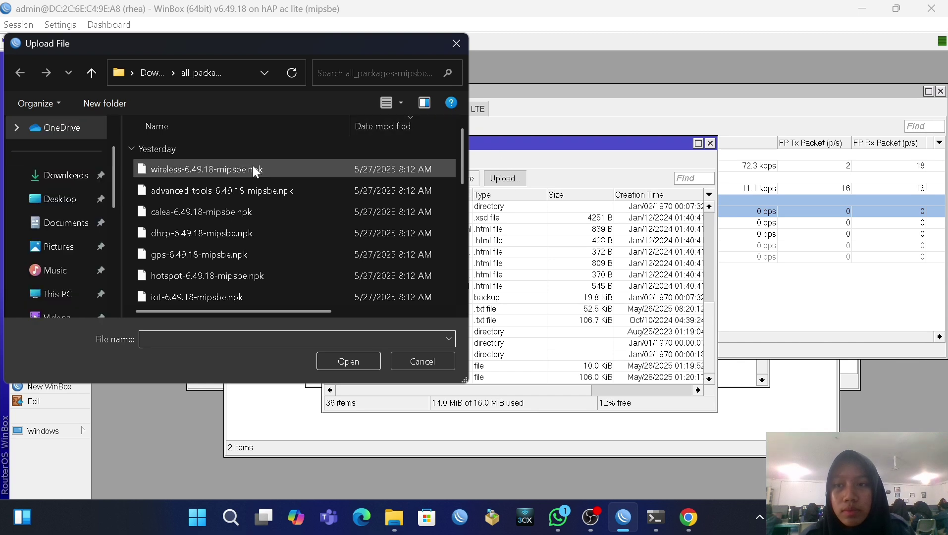
scroll(250, 171, "down", 4)
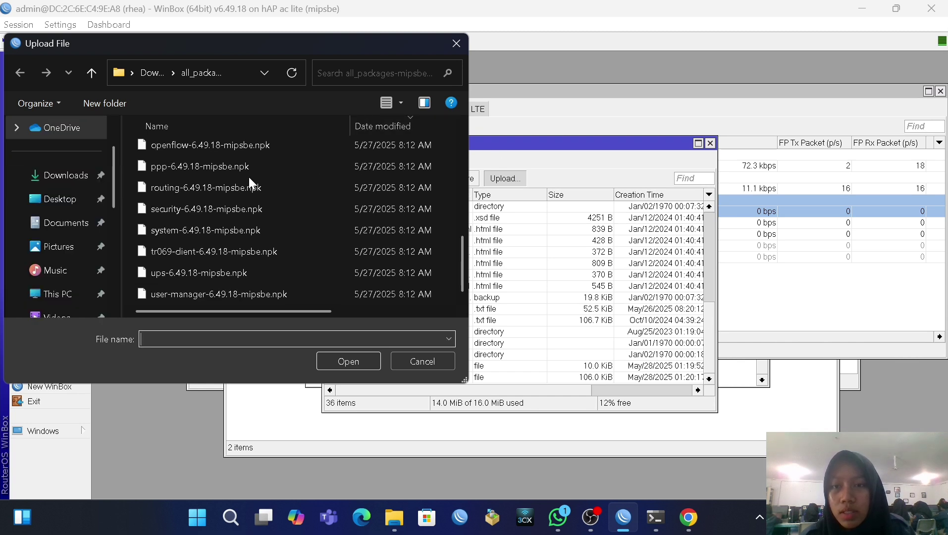
left_click(188, 297)
left_click(342, 359)
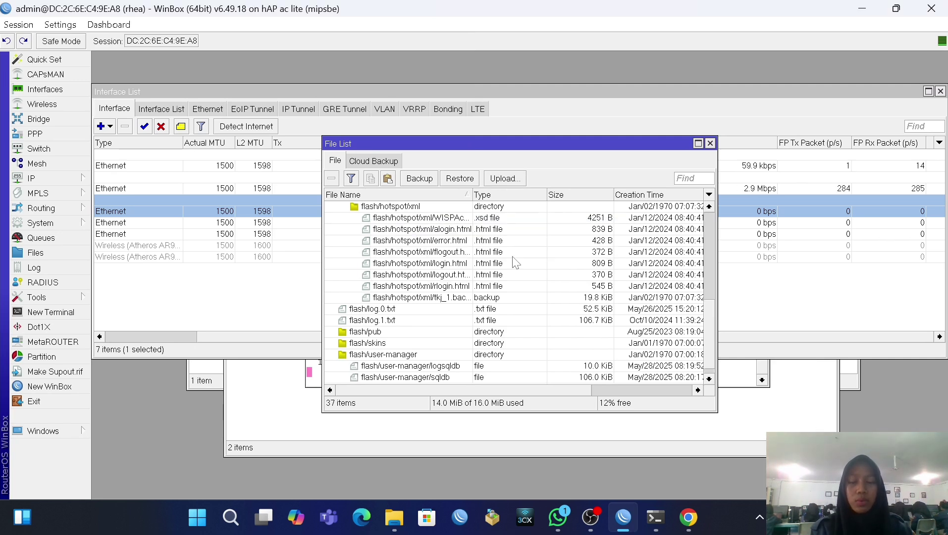
scroll(519, 278, "down", 1)
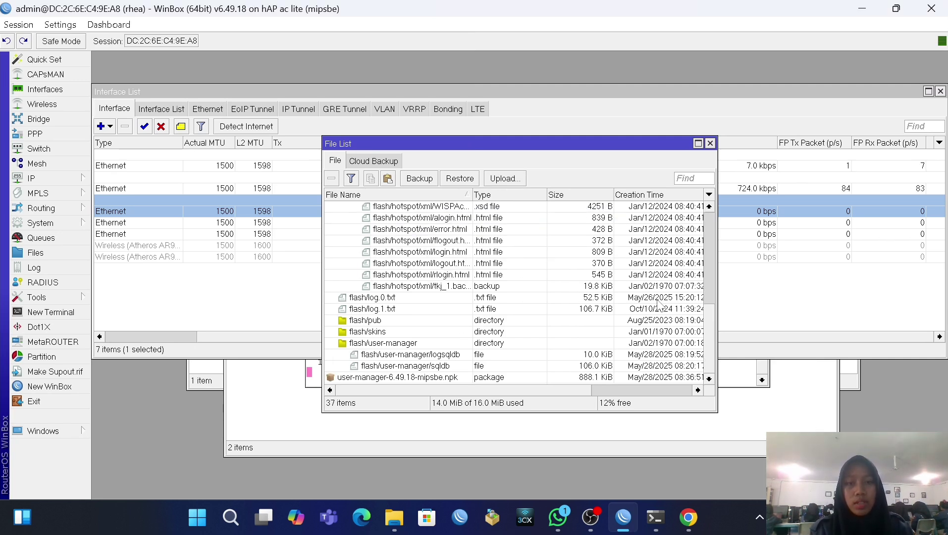
left_click(710, 144)
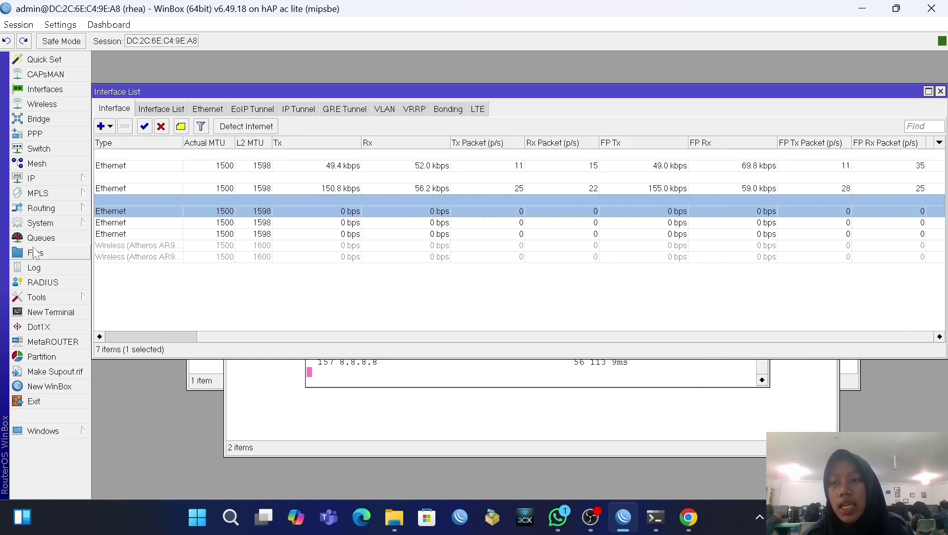
Step: Reboot the router through System > Reboot and confirm it
left_click(31, 228)
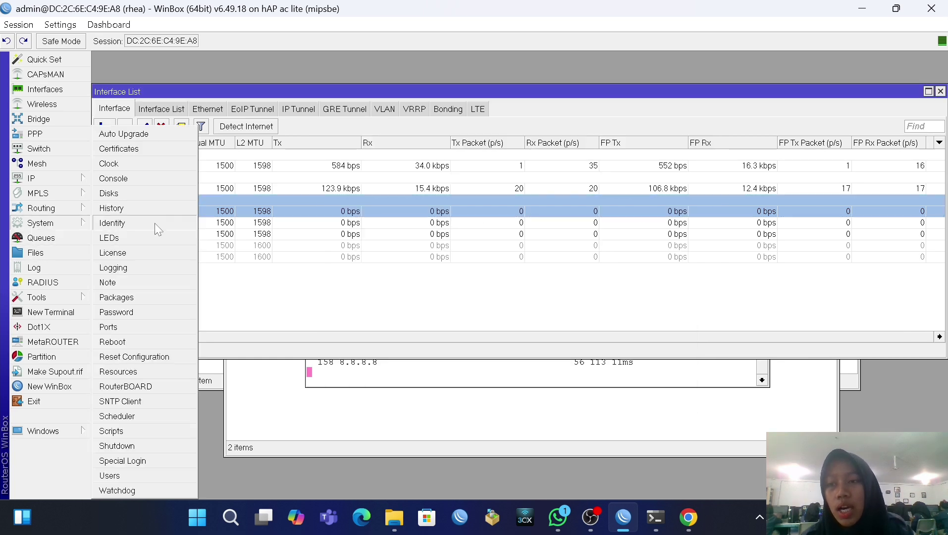
left_click(163, 339)
left_click(501, 269)
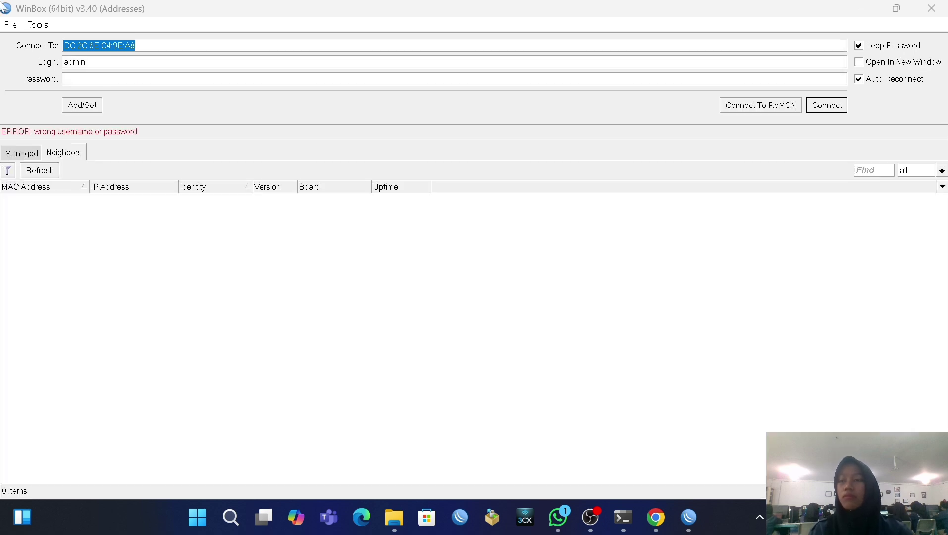
Step: Reconnect WinBox to the rediscovered router rhea from the Neighbors list
left_click(51, 199)
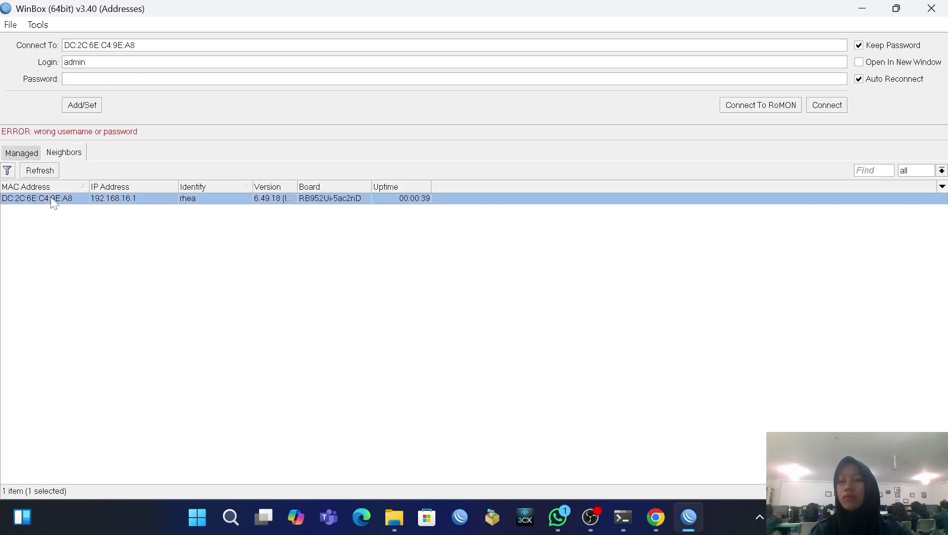
left_click(64, 79)
key("Return")
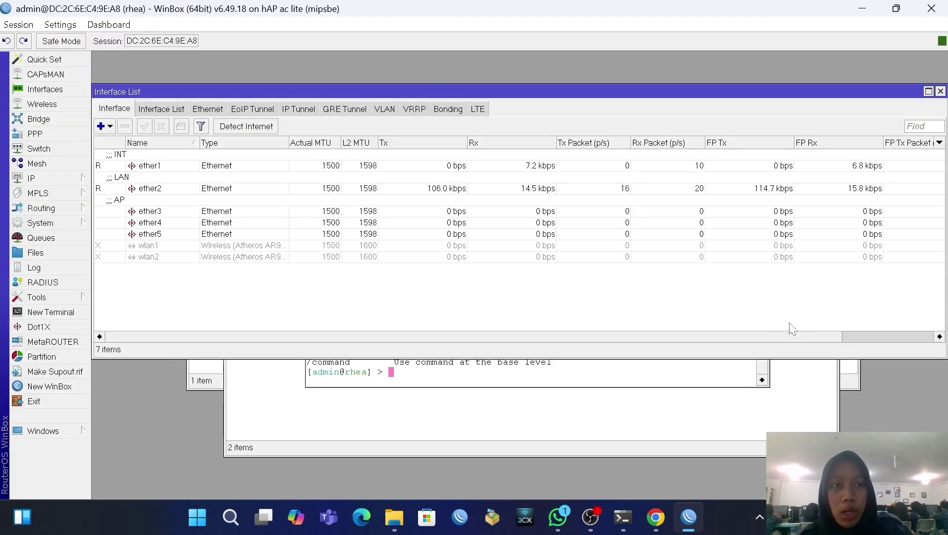
Step: Start Hotspot Setup from the hotspot Servers list with ether3 as the interface
left_click(39, 180)
left_click(144, 255)
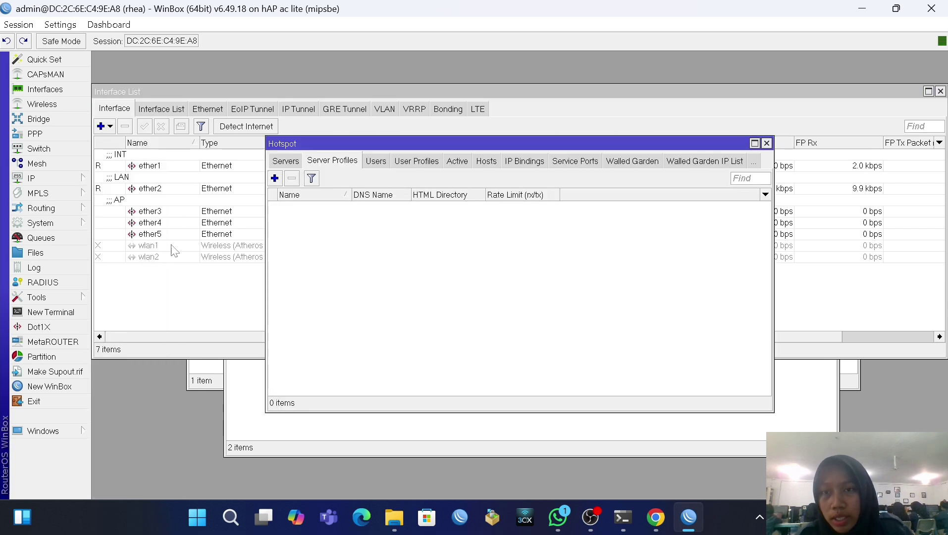
left_click(279, 162)
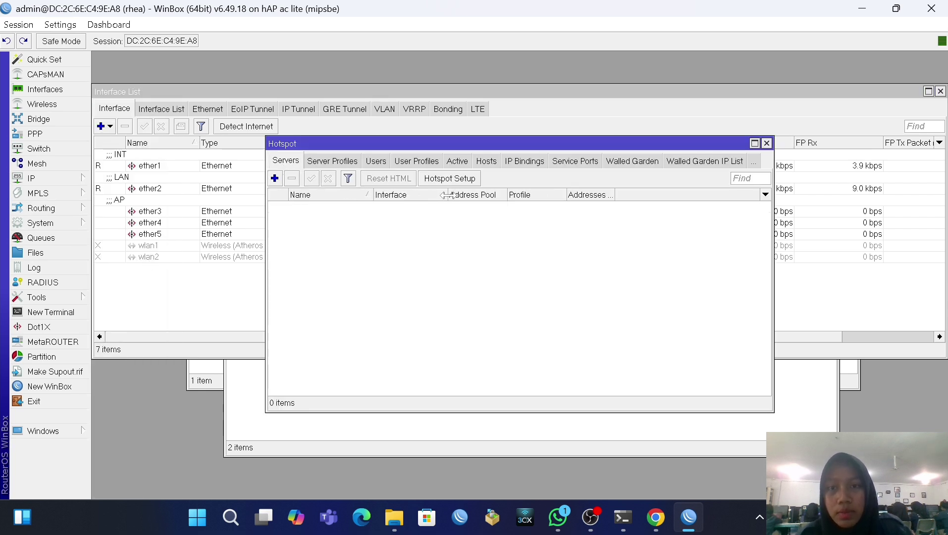
left_click(449, 178)
left_click(529, 263)
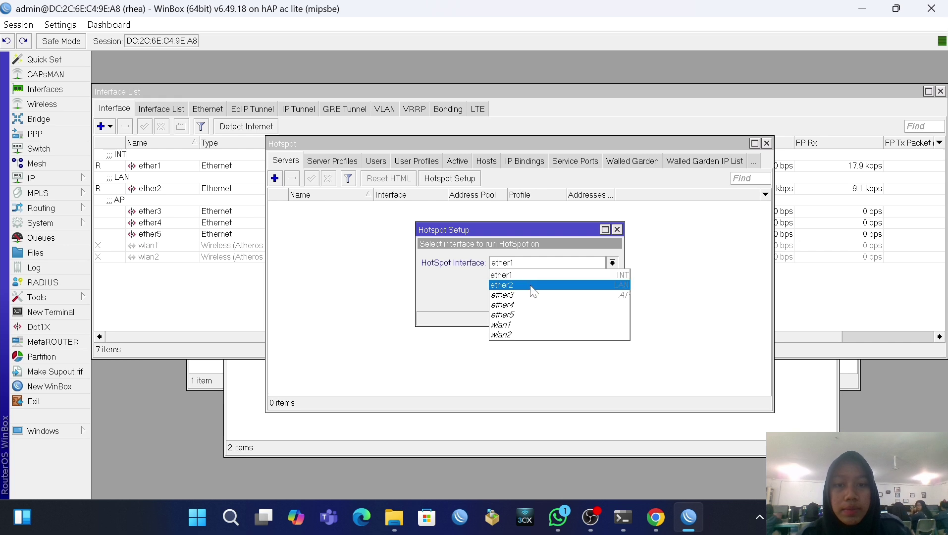
left_click(532, 286)
left_click(566, 299)
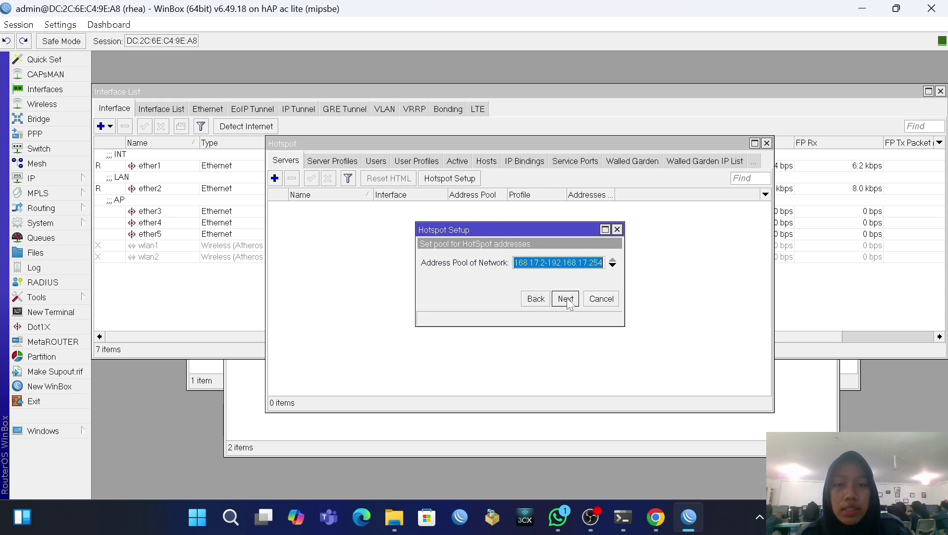
Step: Accept the address pool, skip certificate and SMTP, use DNS 8.8.8.8 and DNS name rhea.net
left_click(566, 299)
left_click(566, 299)
left_click(566, 299)
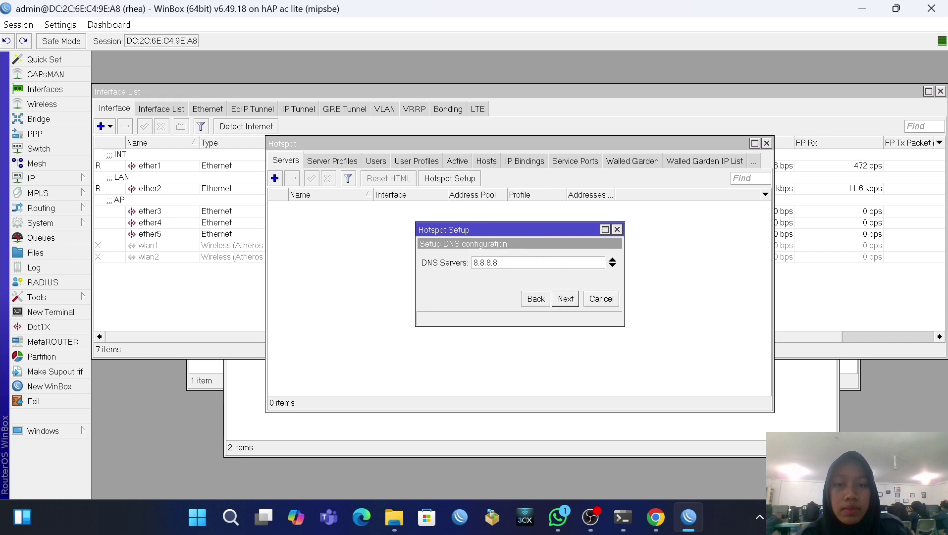
left_click(566, 298)
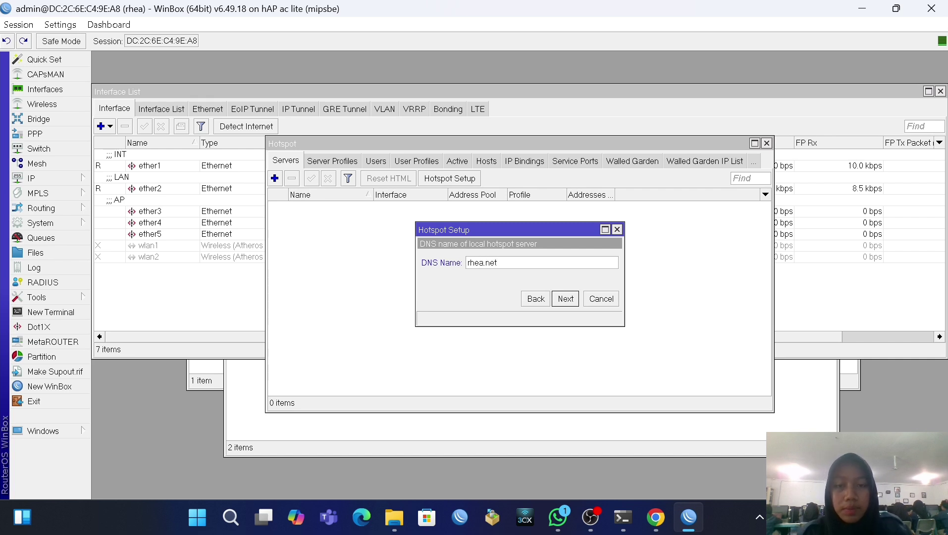
left_click(565, 299)
key("Tab")
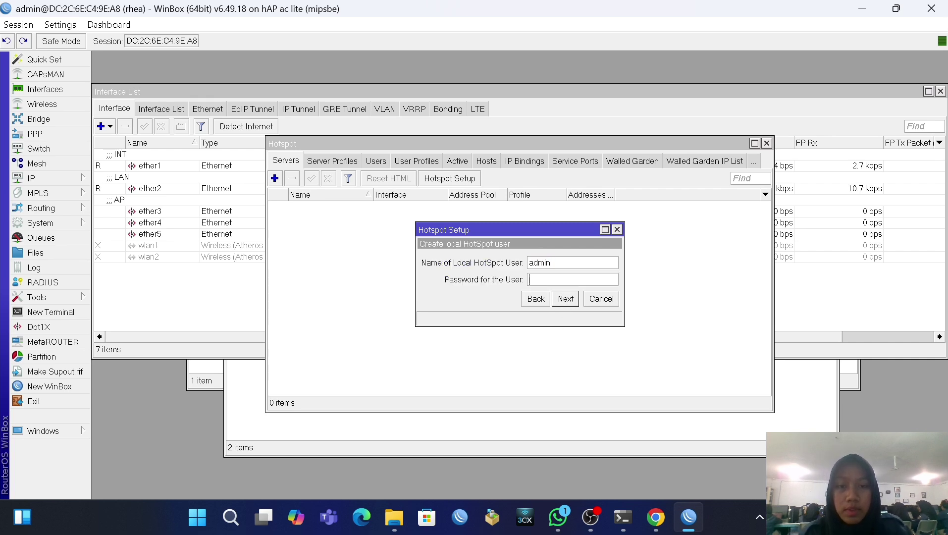
left_click(566, 298)
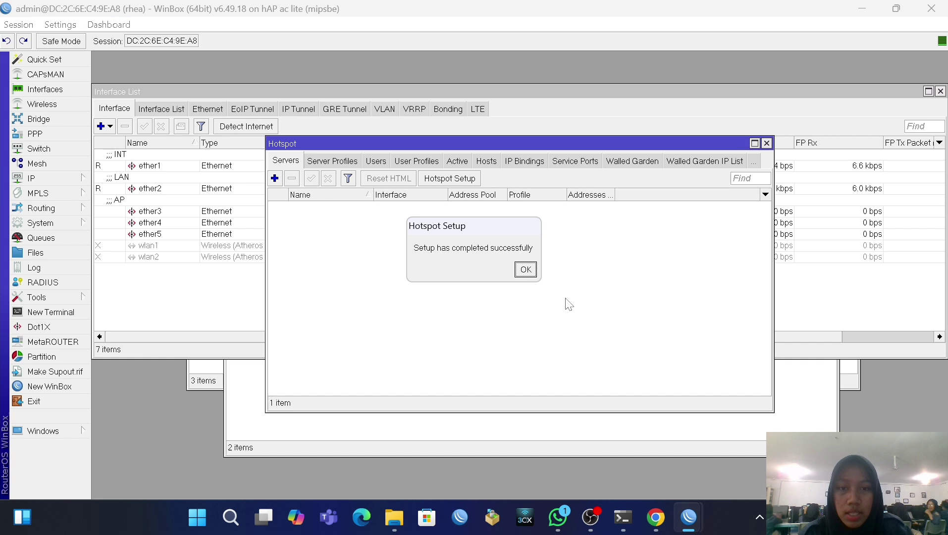
left_click(525, 269)
Step: Turn on Use RADIUS in the hsprof1 hotspot server profile
left_click(331, 161)
double_click(348, 218)
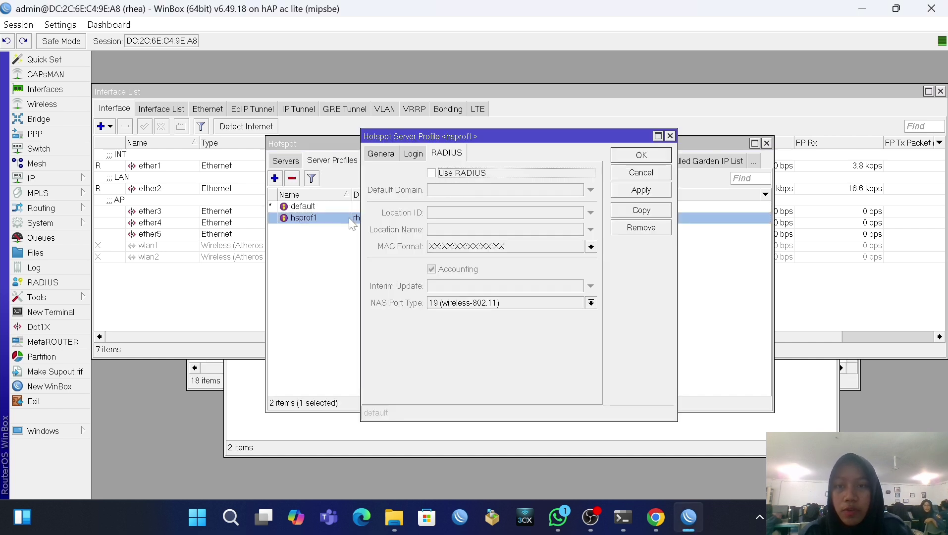
left_click(436, 172)
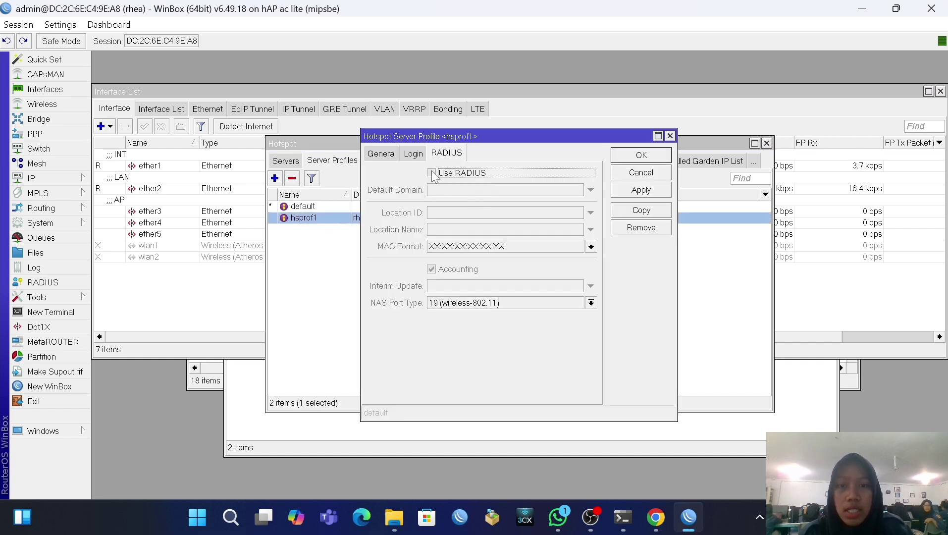
left_click(638, 191)
left_click(640, 155)
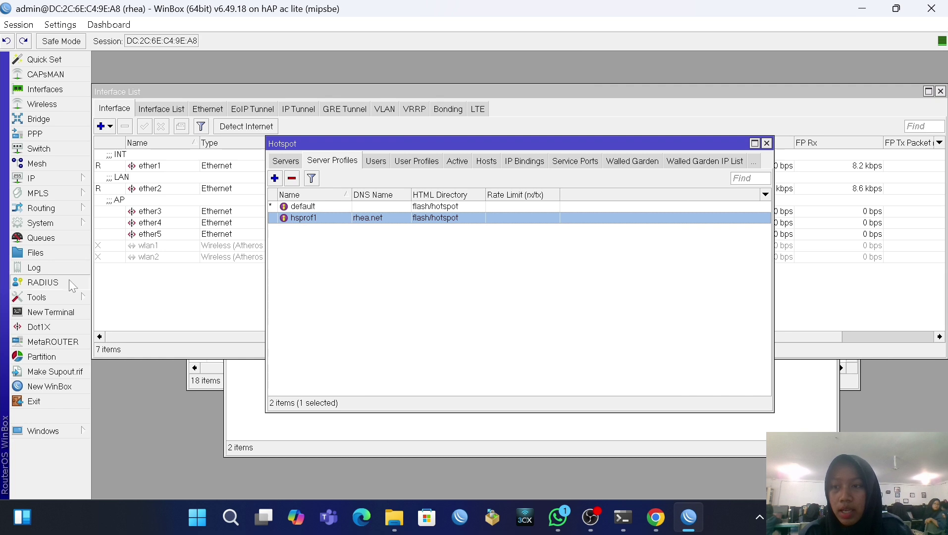
left_click(68, 281)
Step: Allow incoming RADIUS requests in the RADIUS incoming settings
left_click(478, 170)
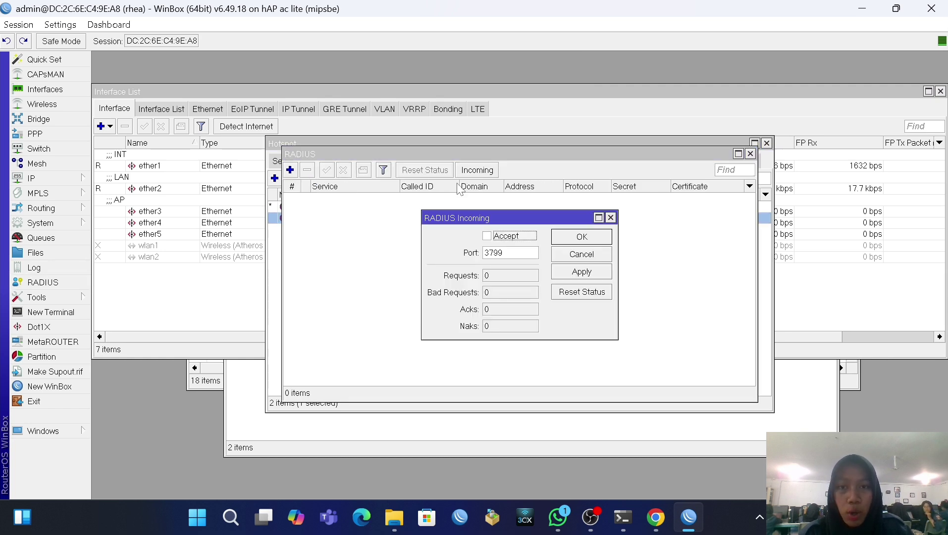
left_click(488, 236)
left_click(584, 272)
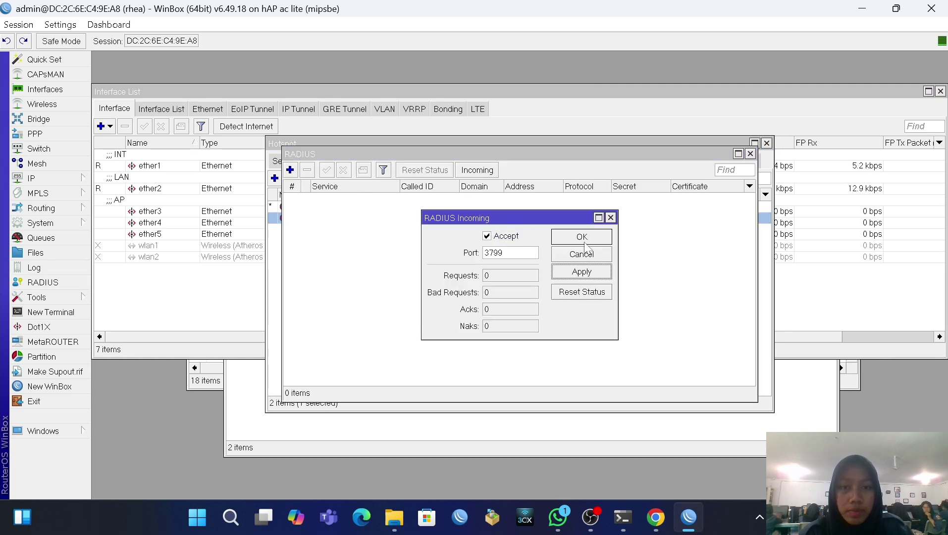
left_click(582, 238)
Step: Add a new RADIUS server for the login and hotspot services and clear its 0.0.0.0 address
left_click(290, 169)
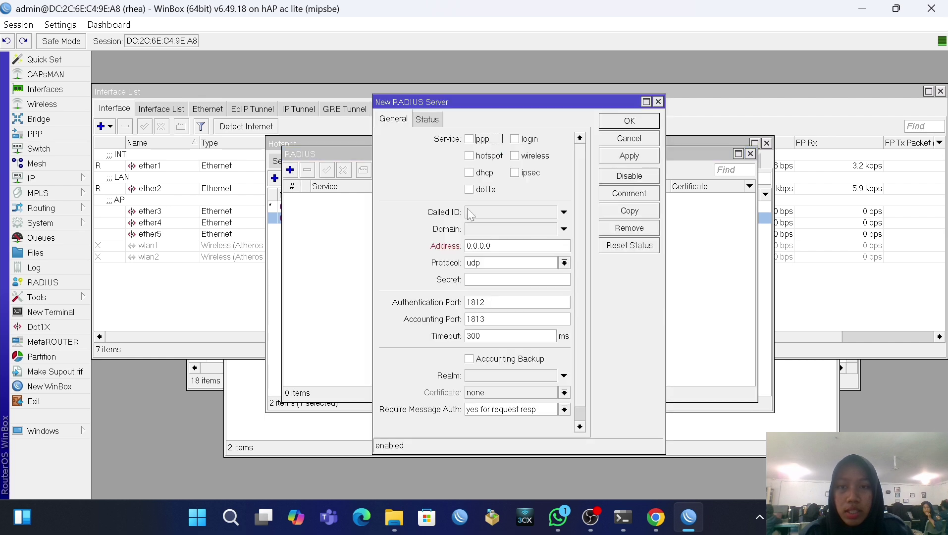
left_click(515, 140)
left_click(469, 156)
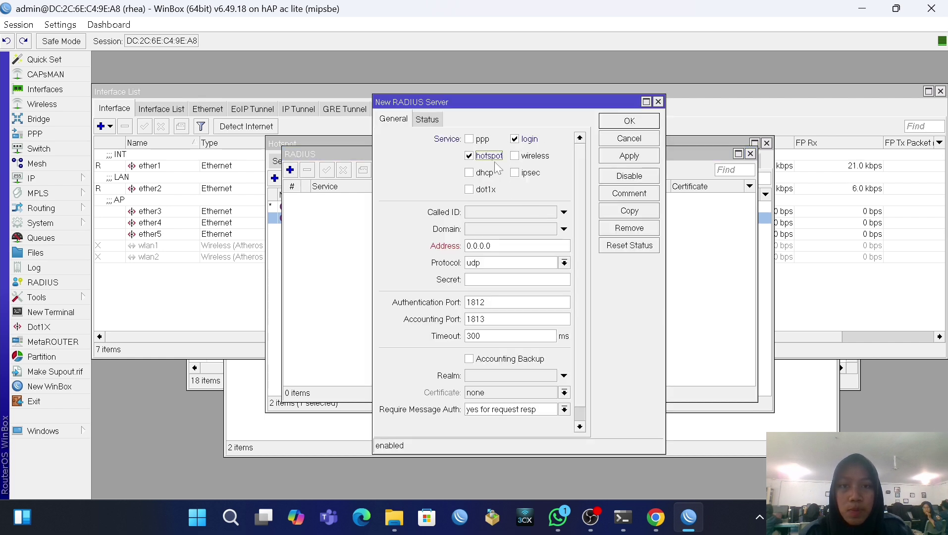
left_click_drag(491, 246, 466, 246)
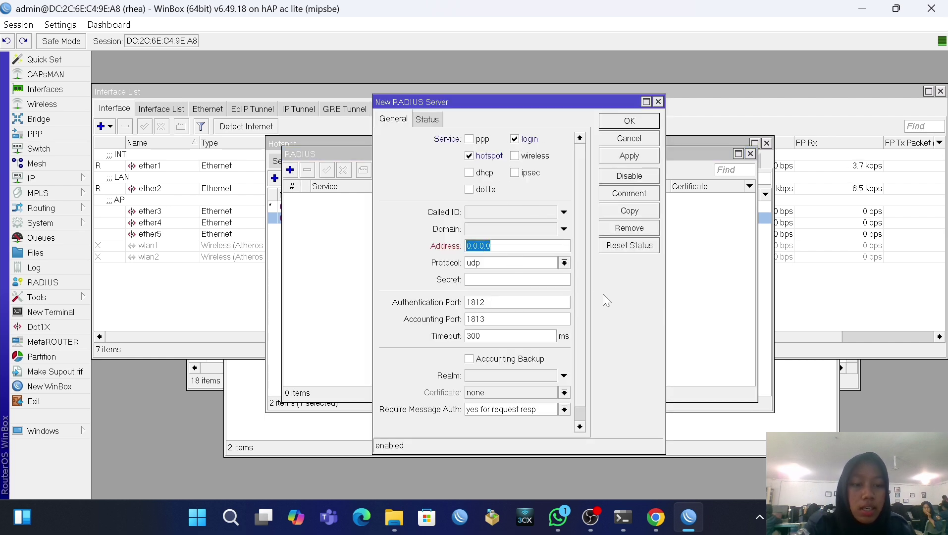
key("BackSpace")
Step: Copy the router's leased IP from the ether1 DHCP client status
left_click(35, 178)
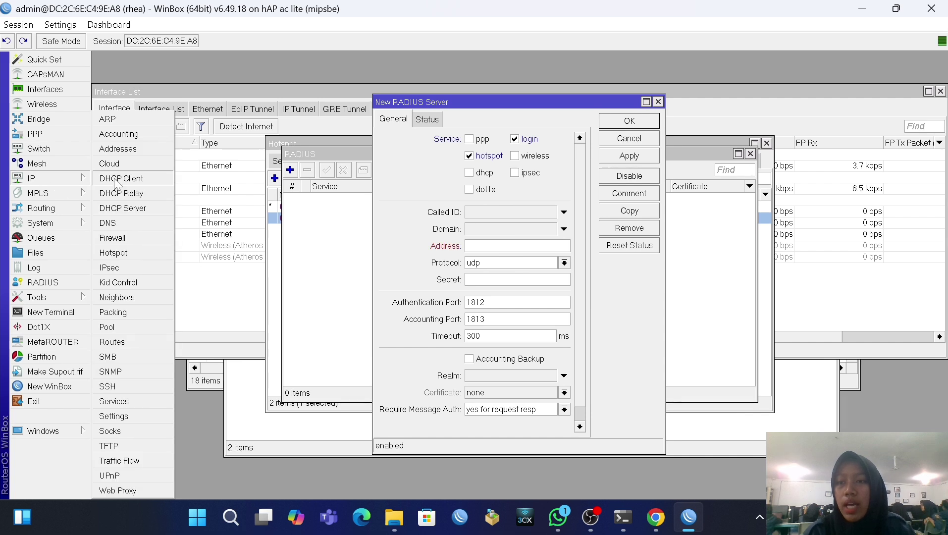
left_click(118, 181)
double_click(388, 187)
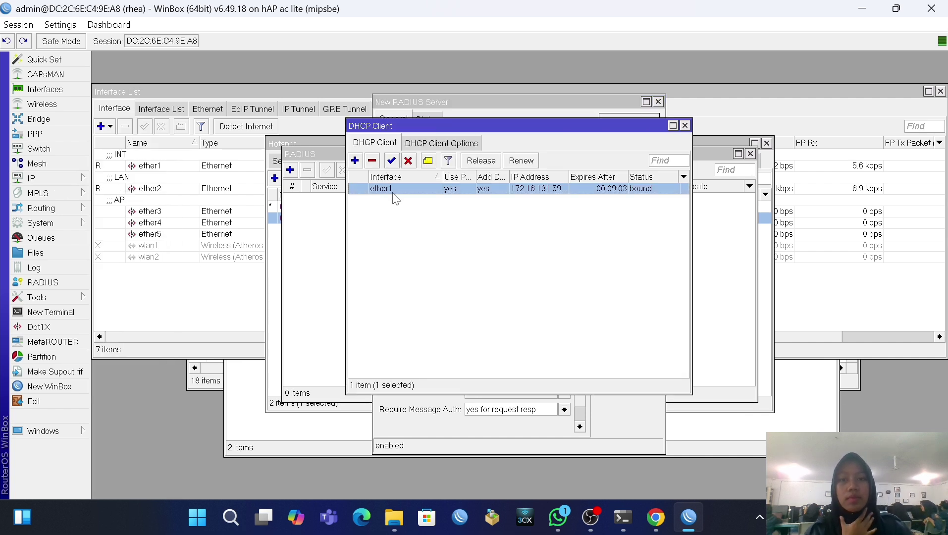
left_click(480, 185)
double_click(494, 202)
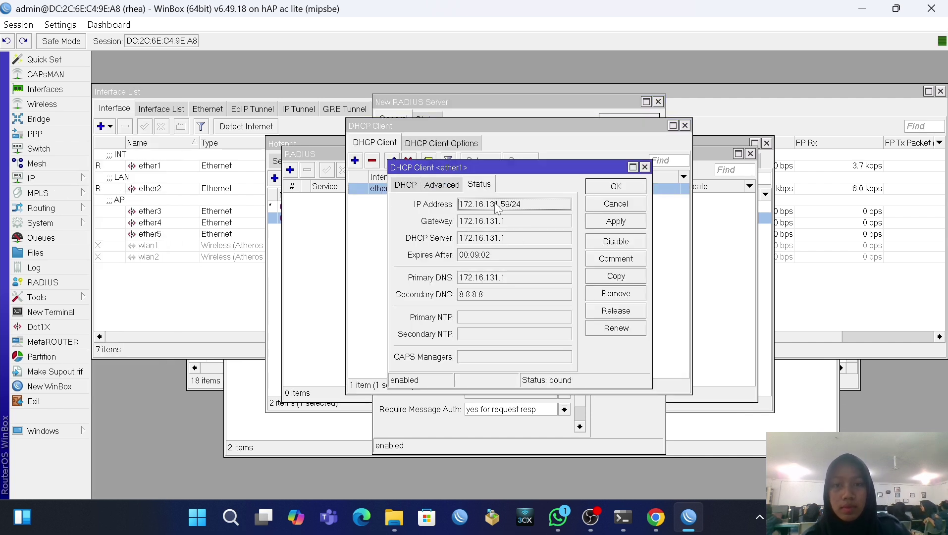
right_click(494, 202)
left_click(535, 231)
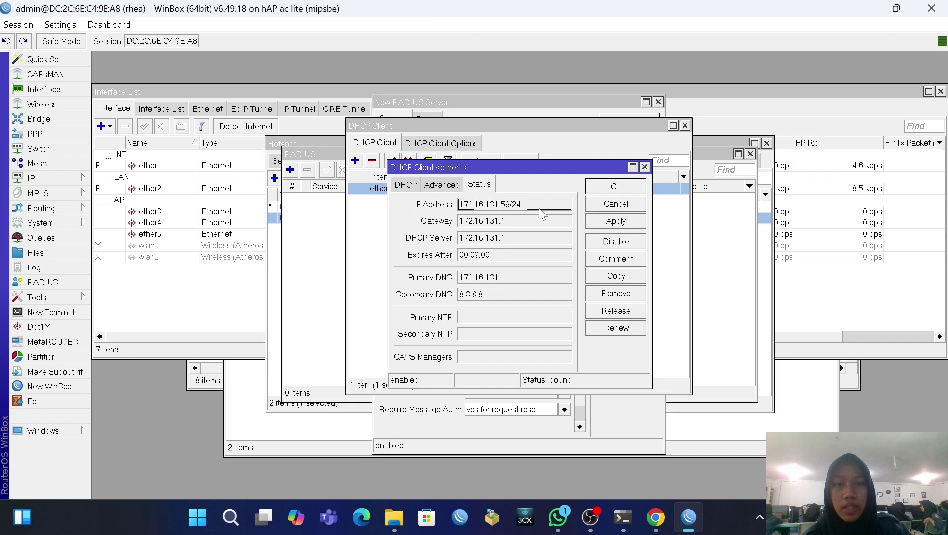
left_click(629, 188)
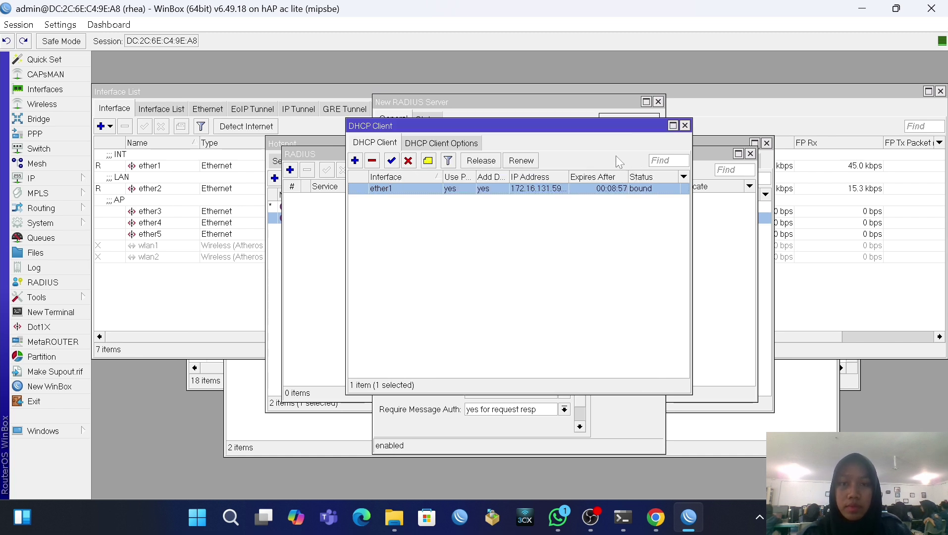
key("Escape")
Step: Paste 172.16.131.59 as the RADIUS server address and save the entry
right_click(509, 250)
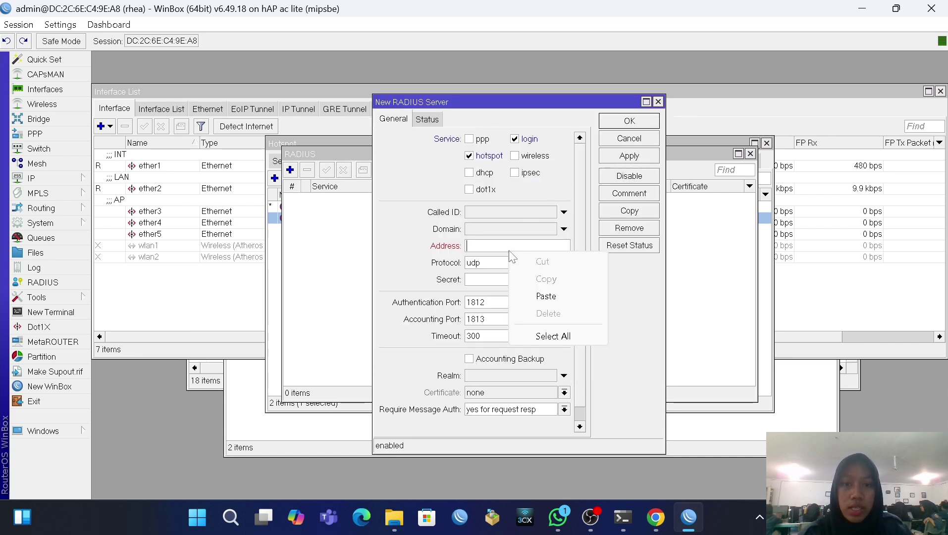
left_click(562, 297)
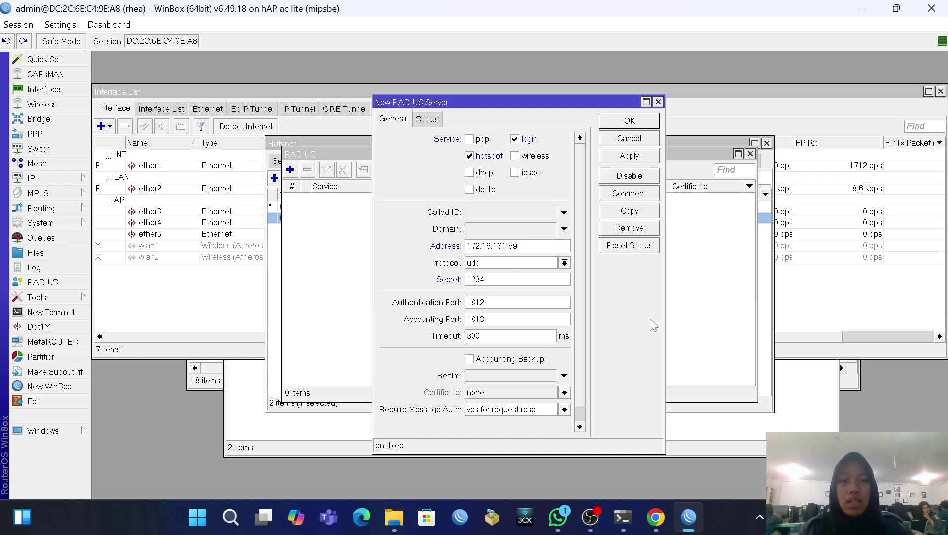
left_click(627, 155)
left_click(623, 125)
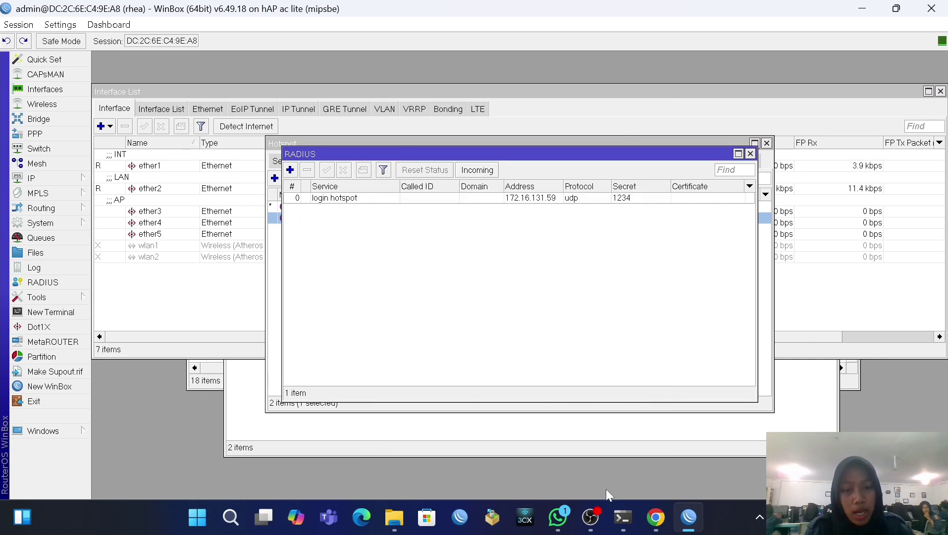
Step: Load 192.168.16.1/userman in a new Chrome tab
mouse_move(655, 517)
left_click(638, 463)
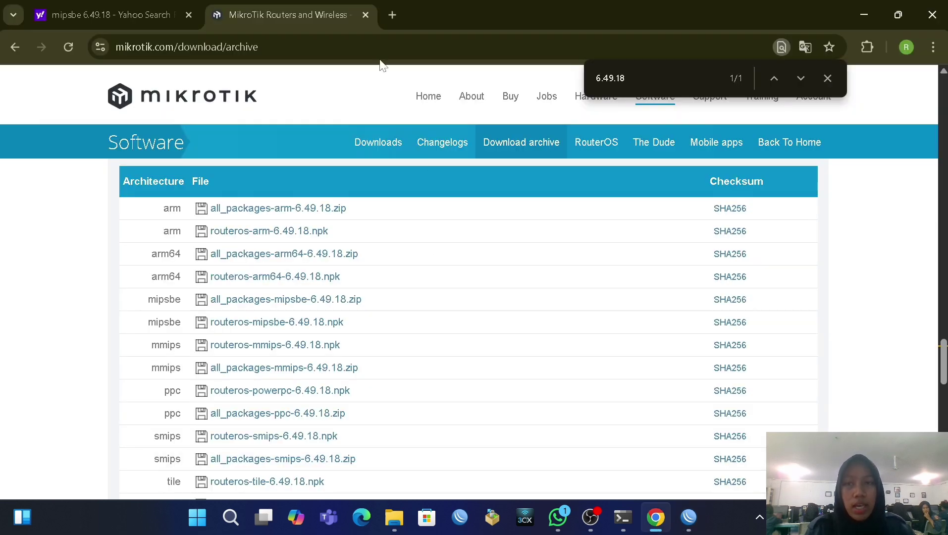
left_click(392, 15)
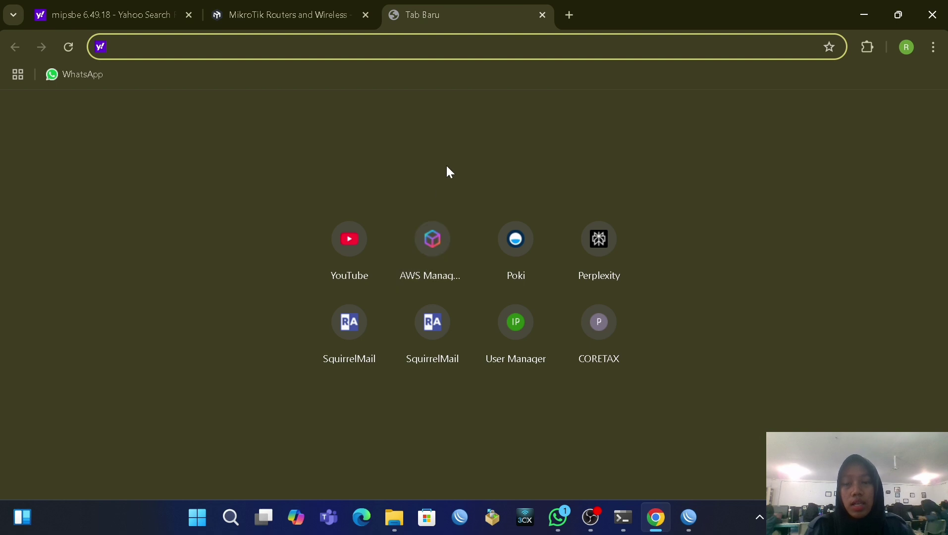
type("192.")
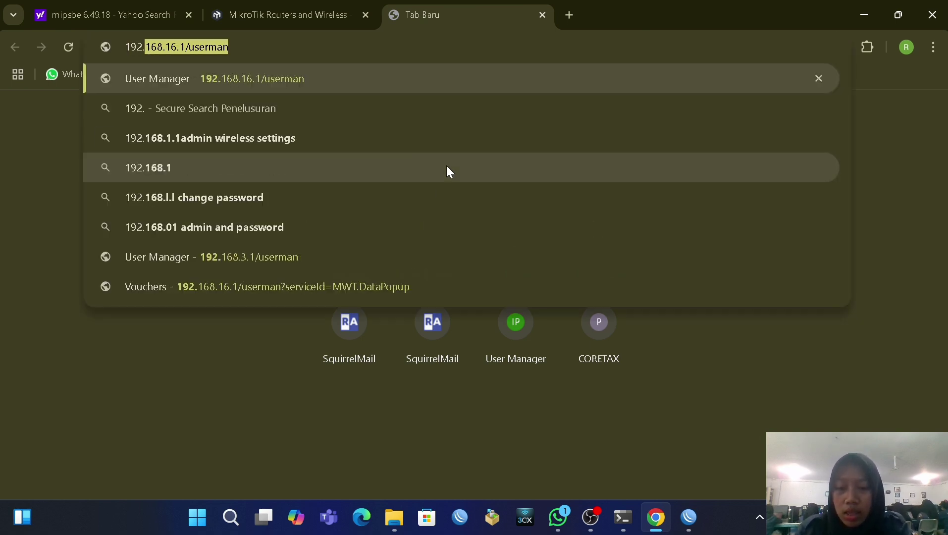
type("68")
key("BackSpace")
key("BackSpace")
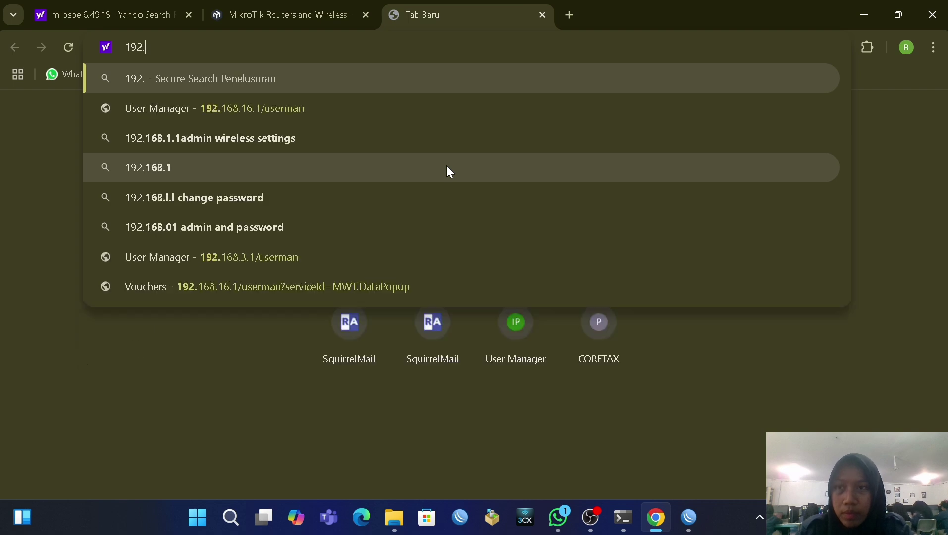
type("168")
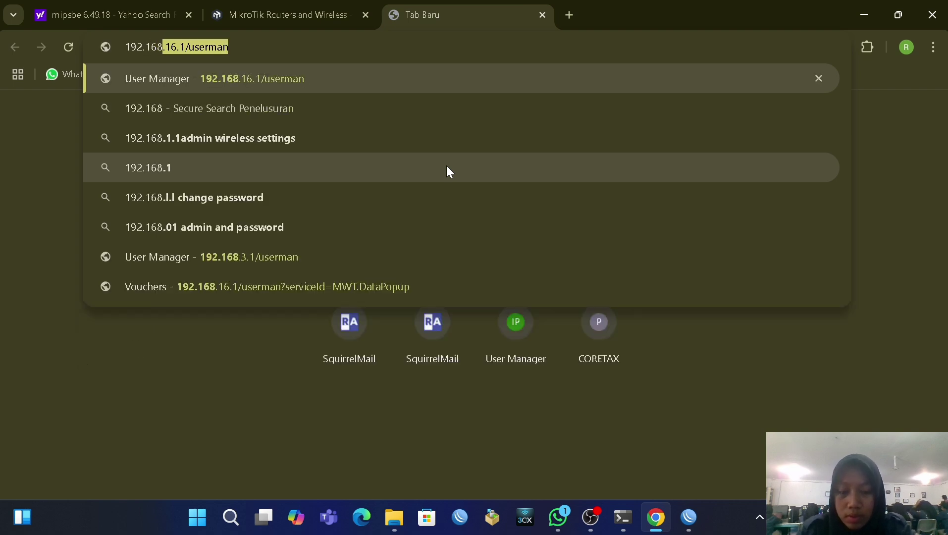
type(".15")
key("BackSpace")
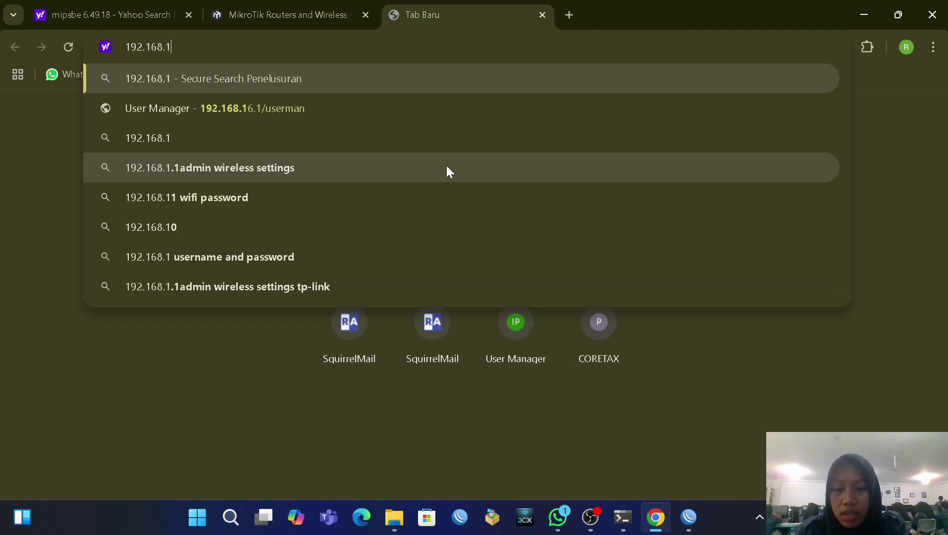
type("6.1")
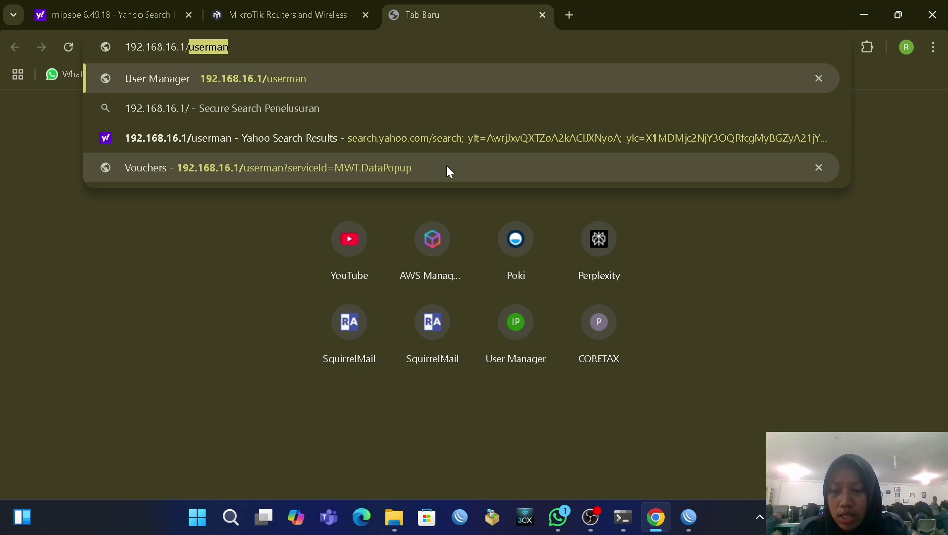
type("/user,")
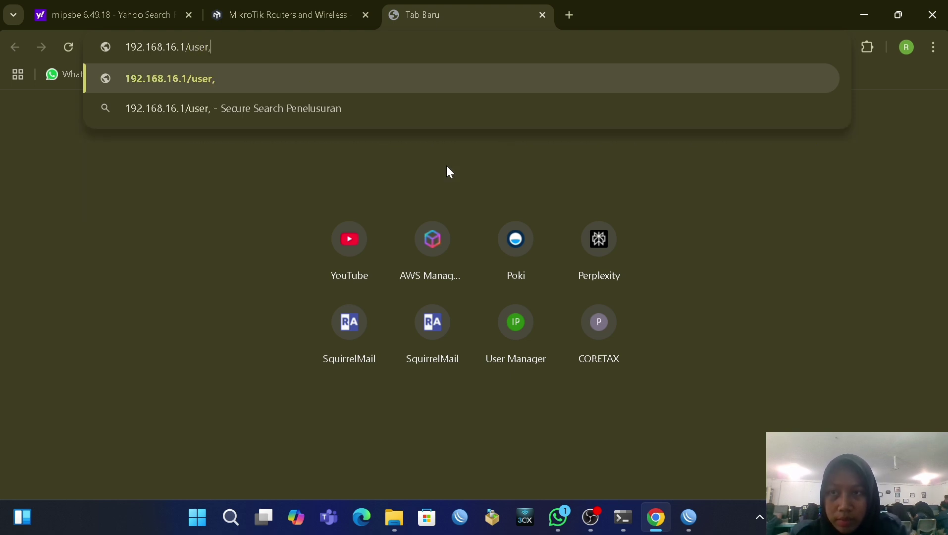
key("BackSpace")
type("man")
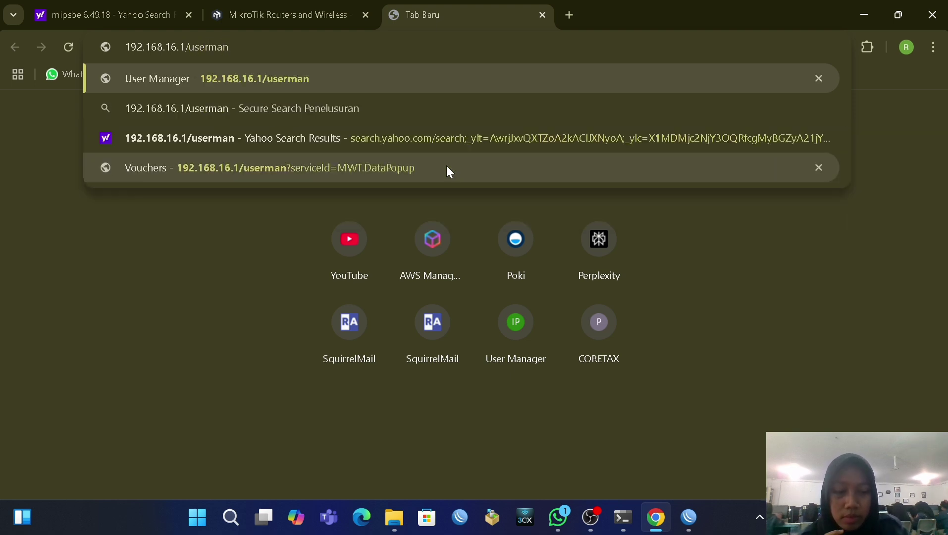
key("Return")
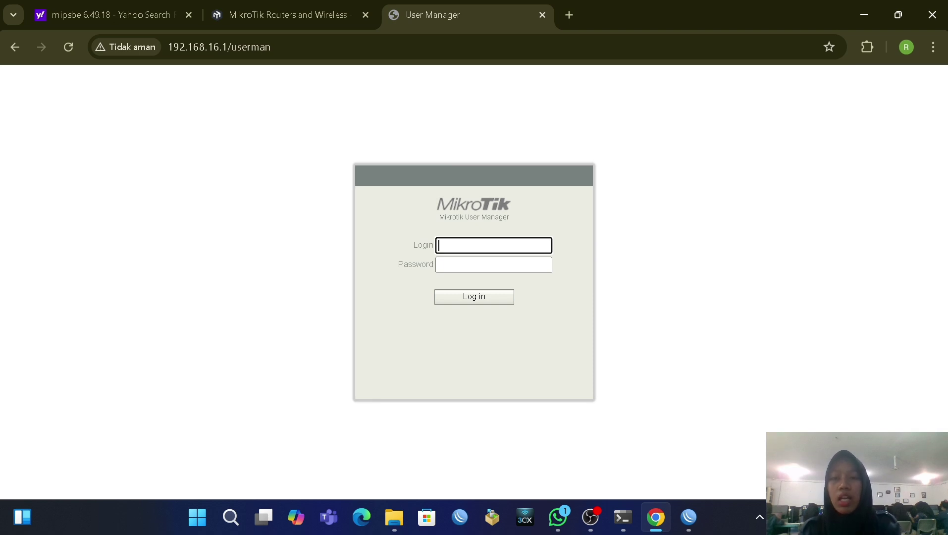
Step: Sign in to User Manager and look through the Routers and Users lists
left_click(474, 299)
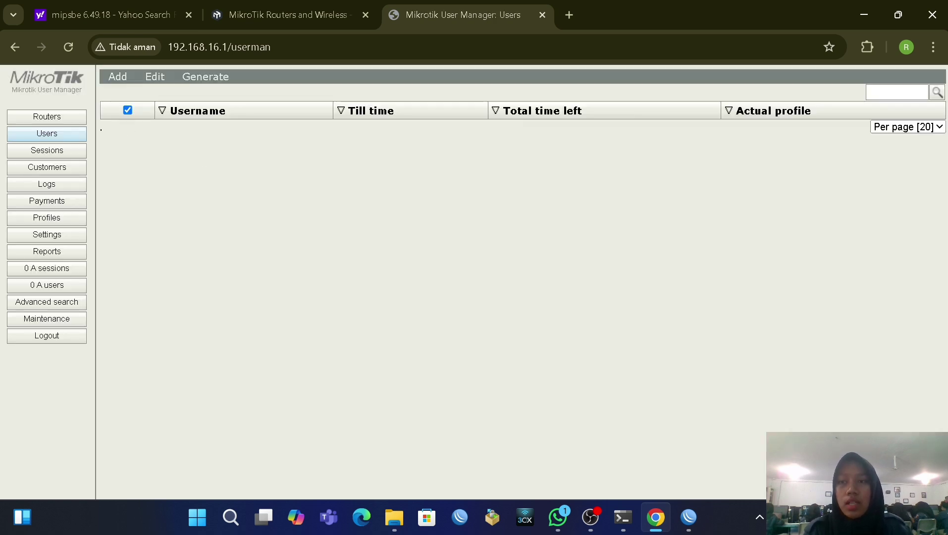
left_click(50, 118)
left_click(55, 134)
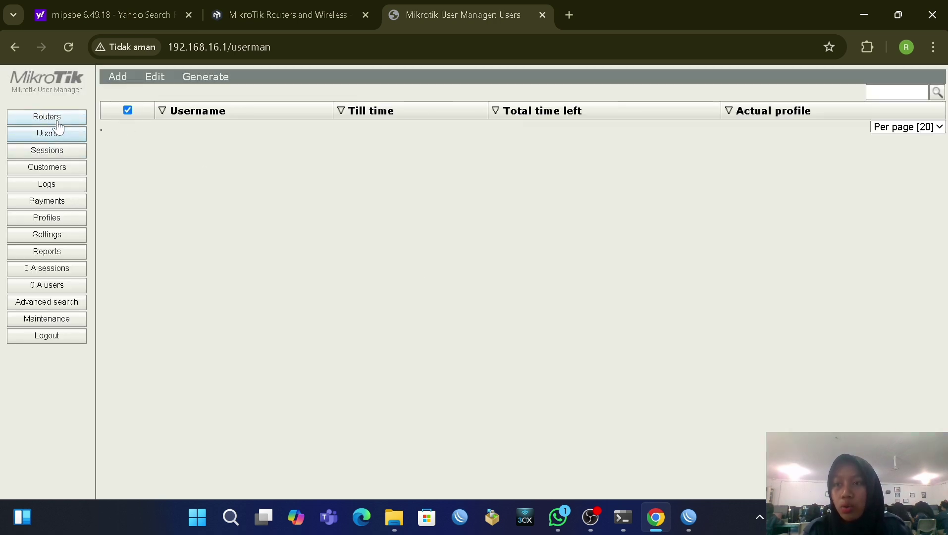
left_click(57, 121)
left_click(62, 136)
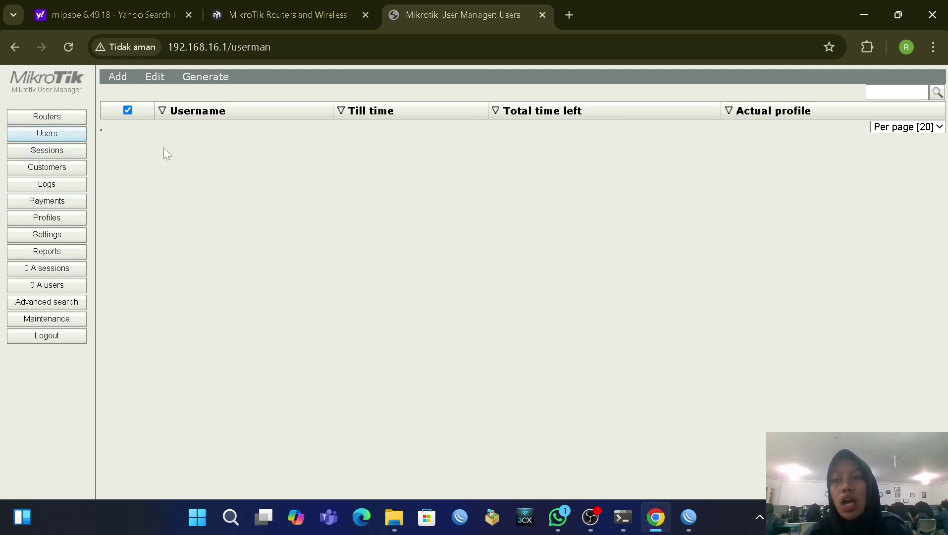
left_click(75, 118)
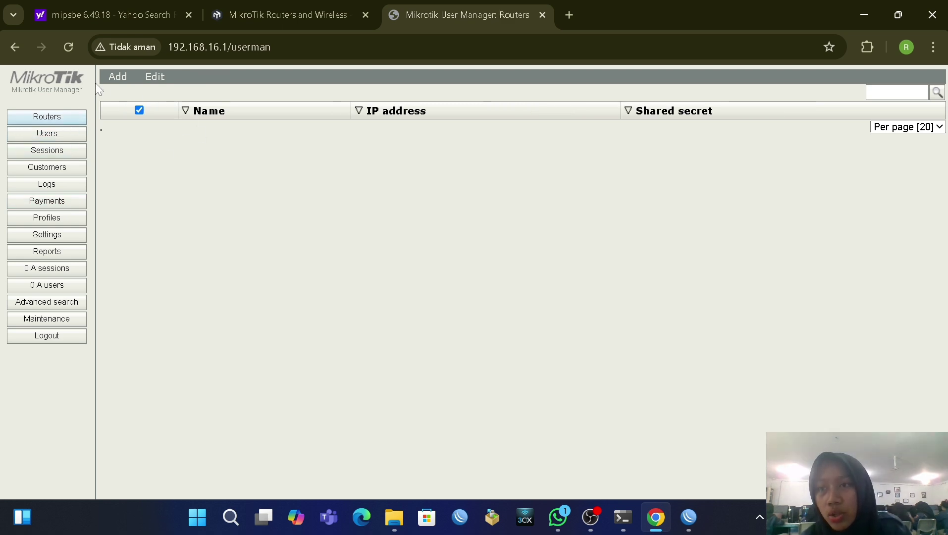
mouse_move(154, 79)
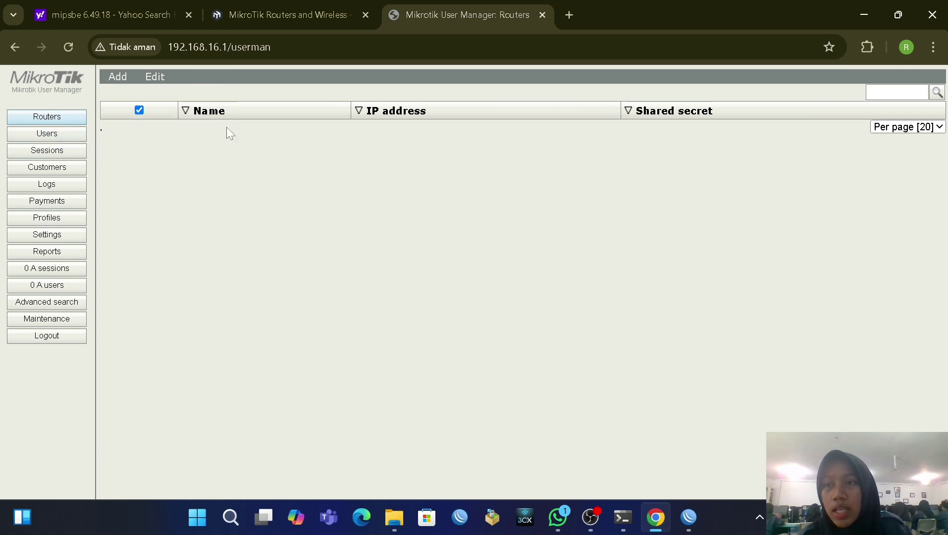
left_click(68, 134)
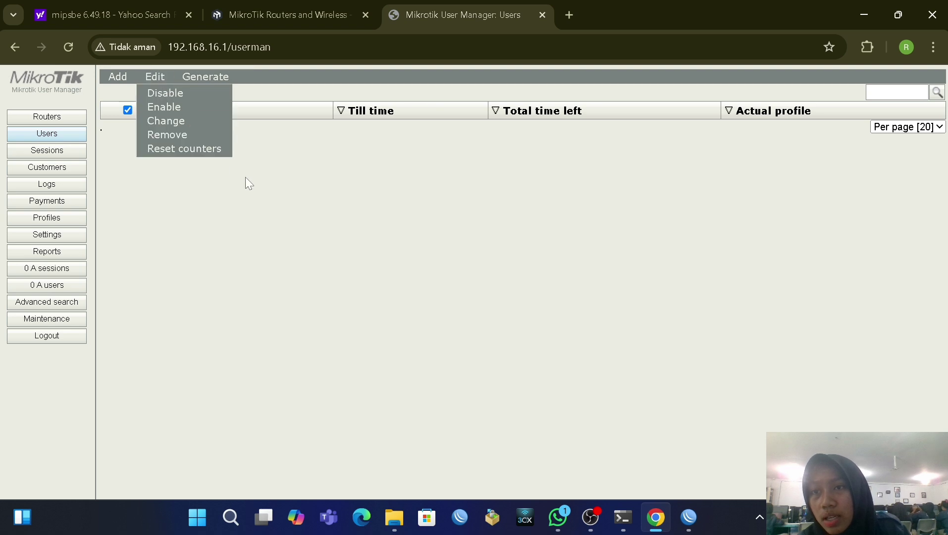
Step: Check the Profiles and Limitations pages, then return to the empty Routers list
left_click(50, 218)
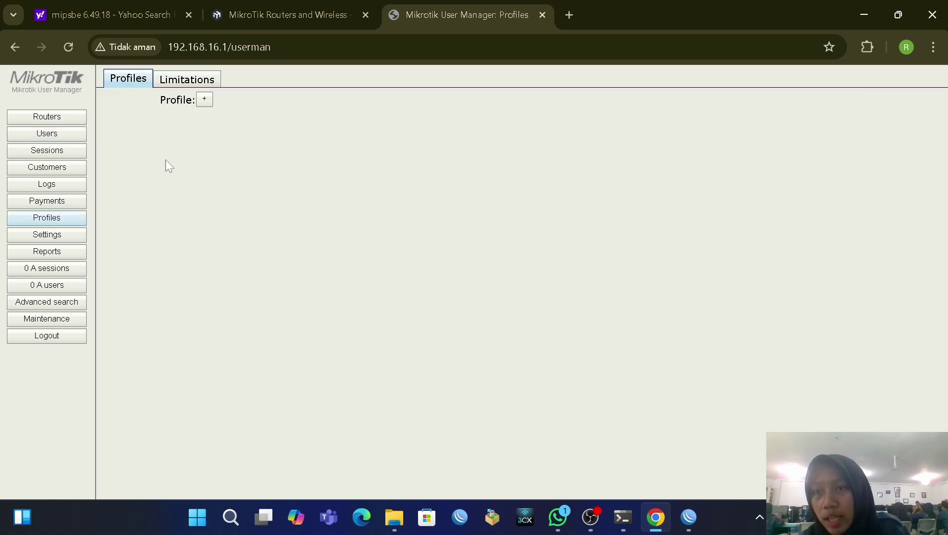
left_click(169, 85)
left_click(140, 78)
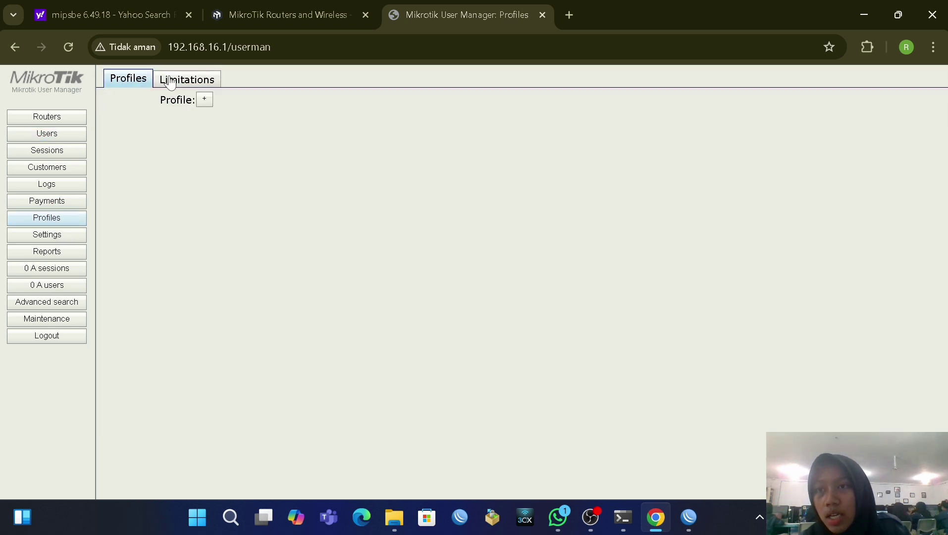
left_click(169, 81)
left_click(147, 87)
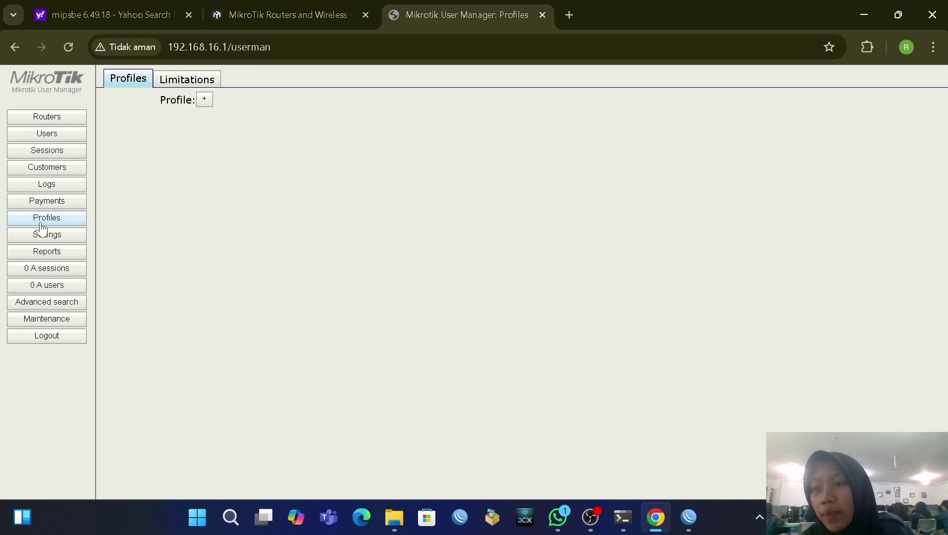
left_click(64, 119)
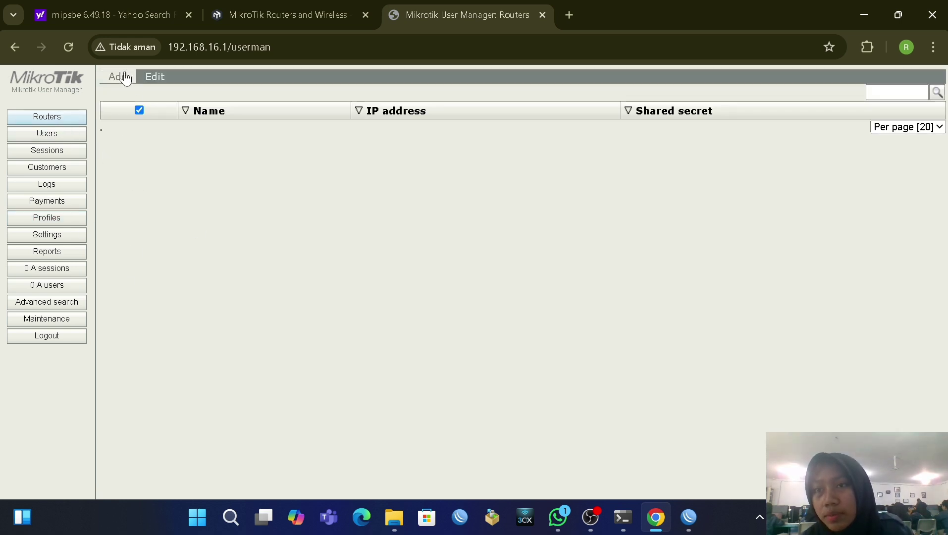
Step: Enter a new router named rhea.net with IP 172.16.131.59 and a shared secret
mouse_move(117, 76)
left_click(125, 97)
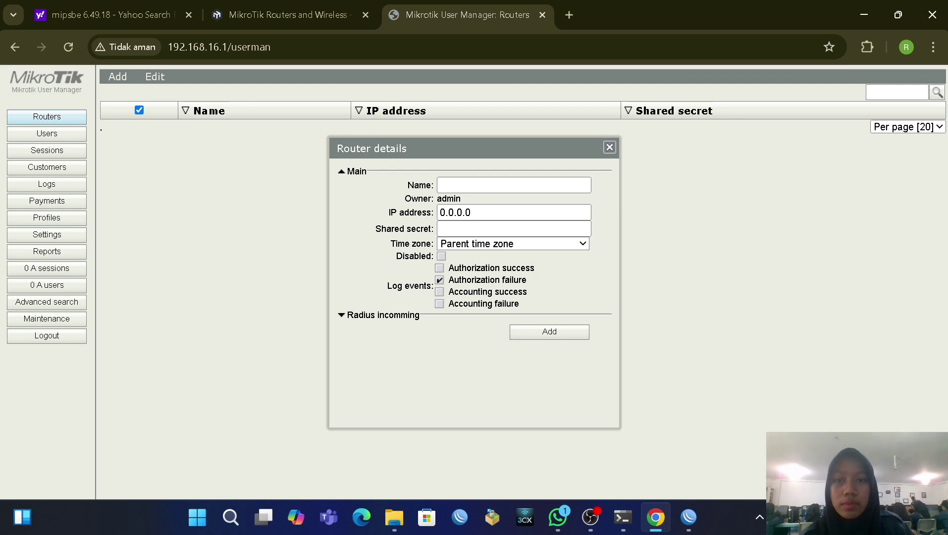
left_click(513, 185)
type("rh")
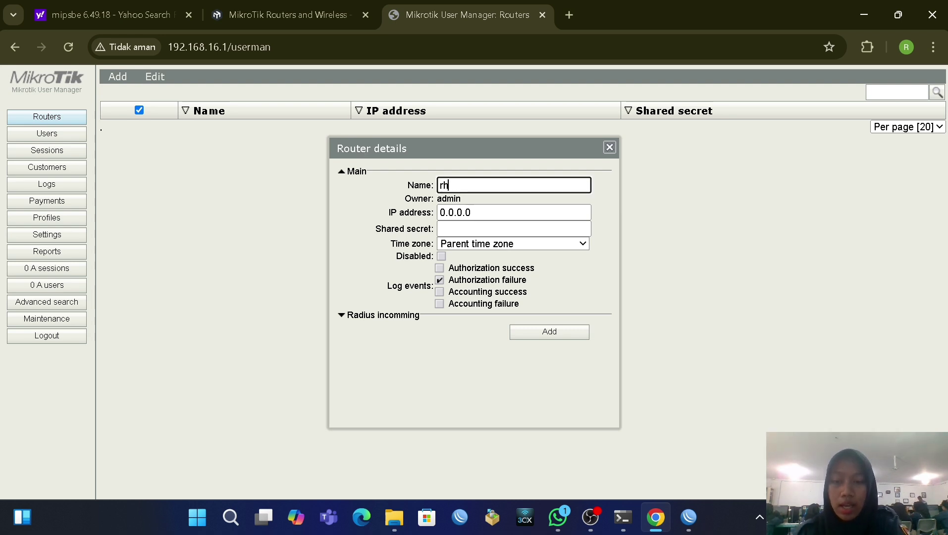
type("ea.net")
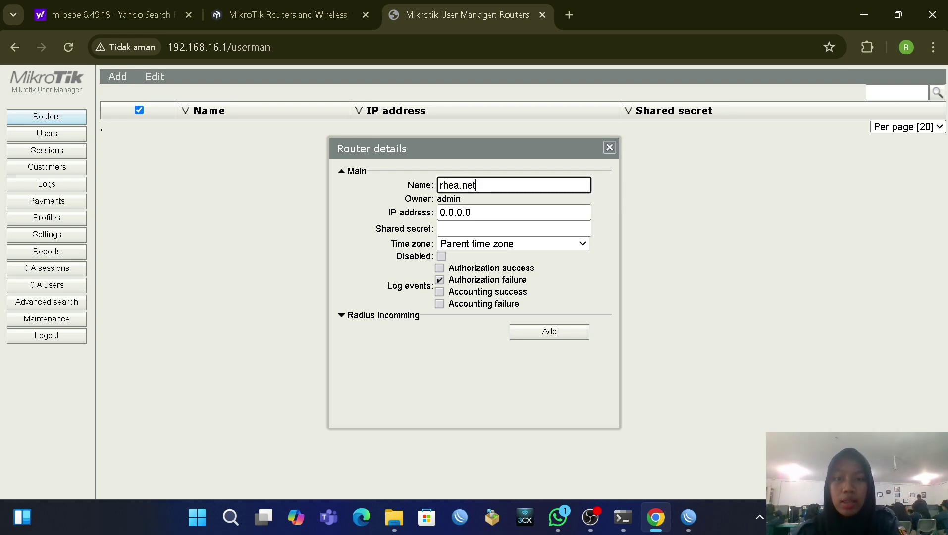
key("Tab")
key("Tab")
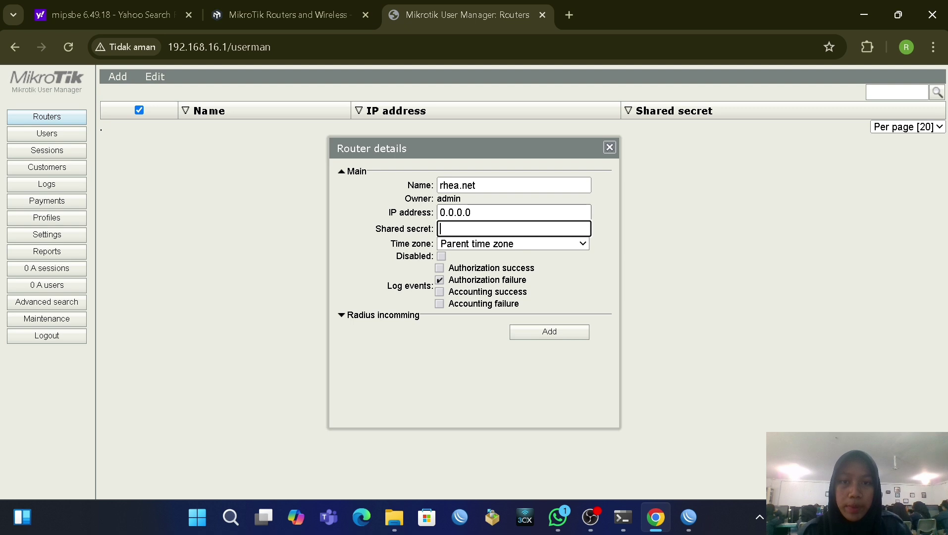
key("shift+Tab")
key("BackSpace")
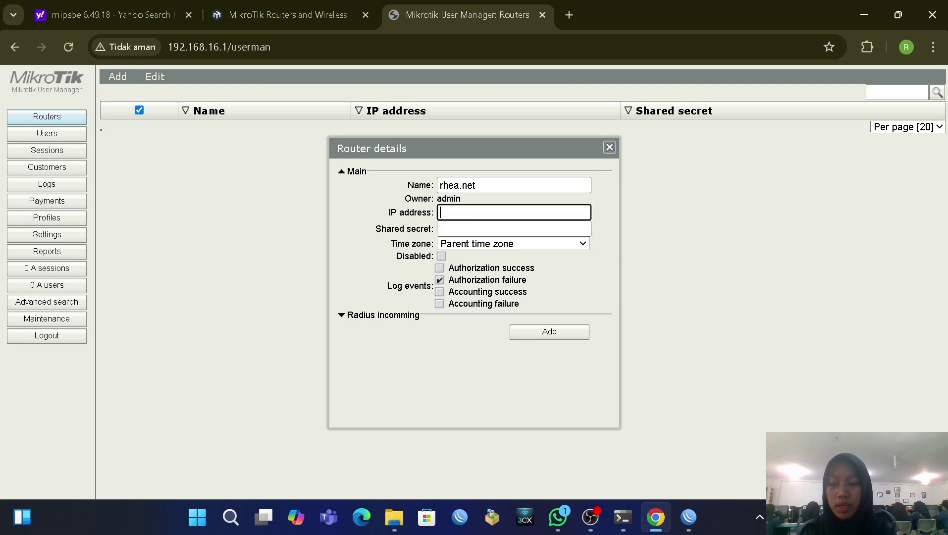
type("172.16.131.59/24")
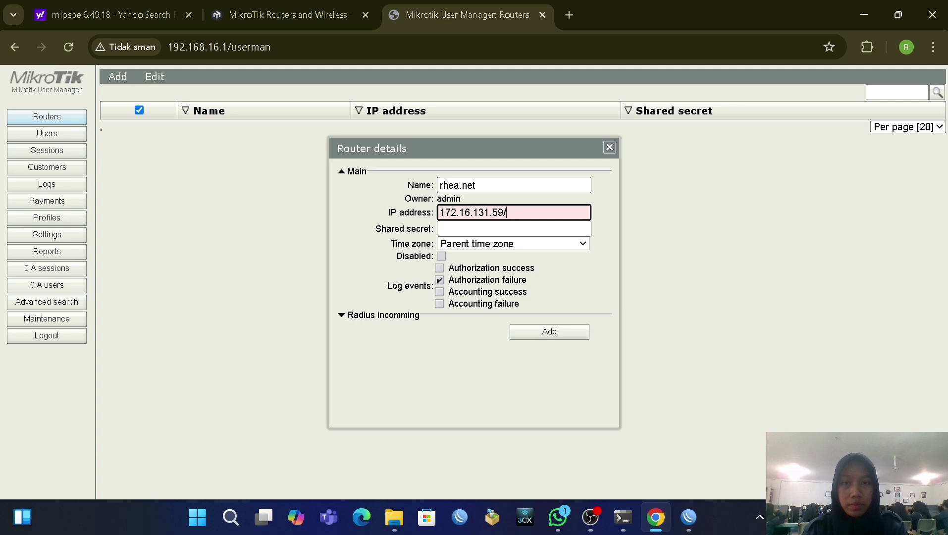
key("BackSpace")
key("Tab")
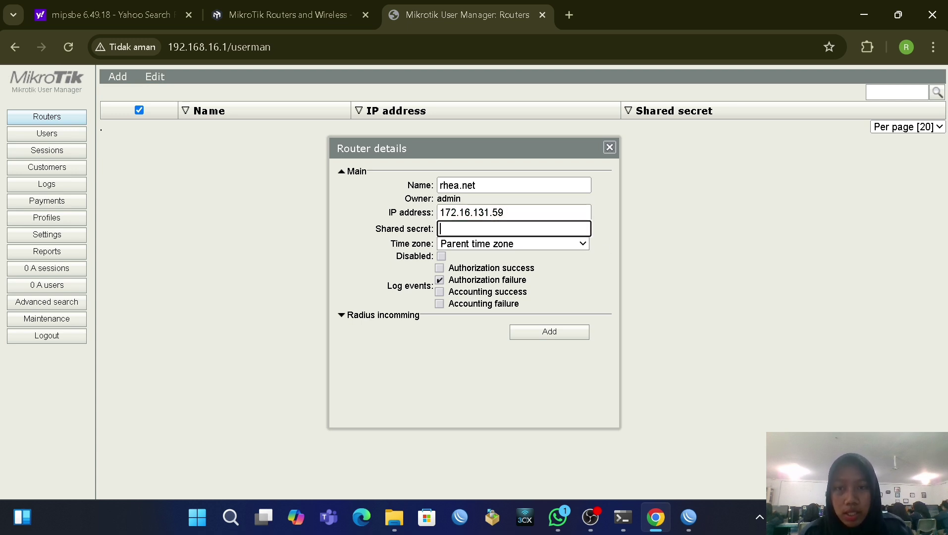
type("1234")
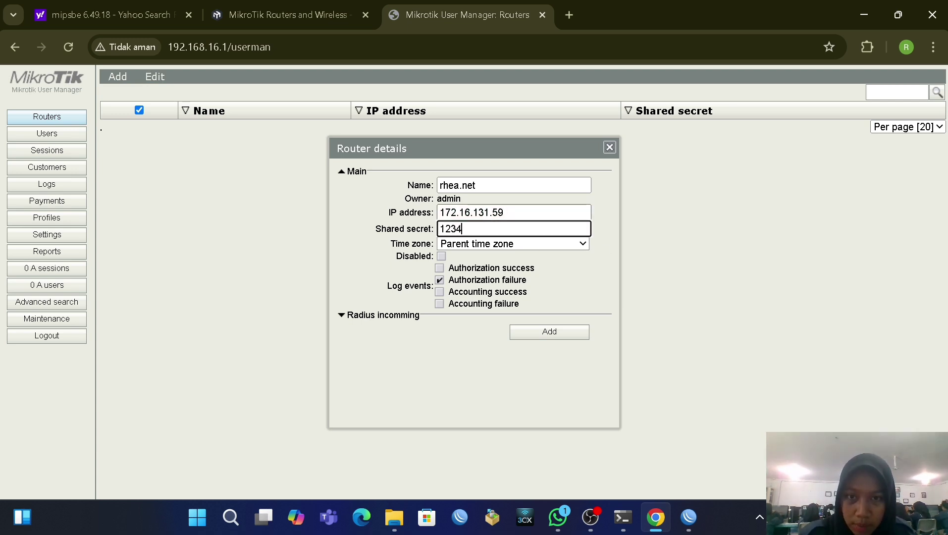
Step: Set the router's time zone to +07:00, also log authorization successes, and add it
left_click(516, 243)
scroll(513, 383, "down", 3)
scroll(496, 391, "down", 5)
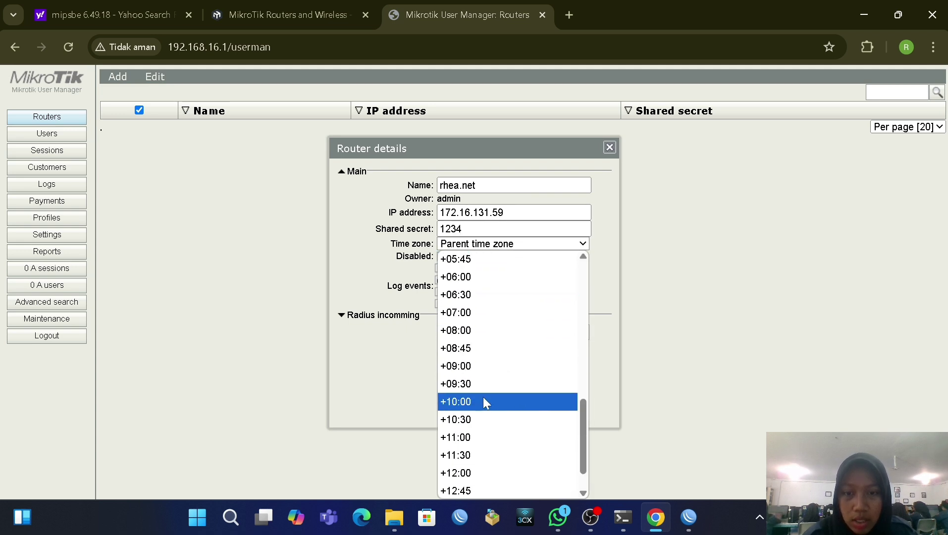
left_click(440, 313)
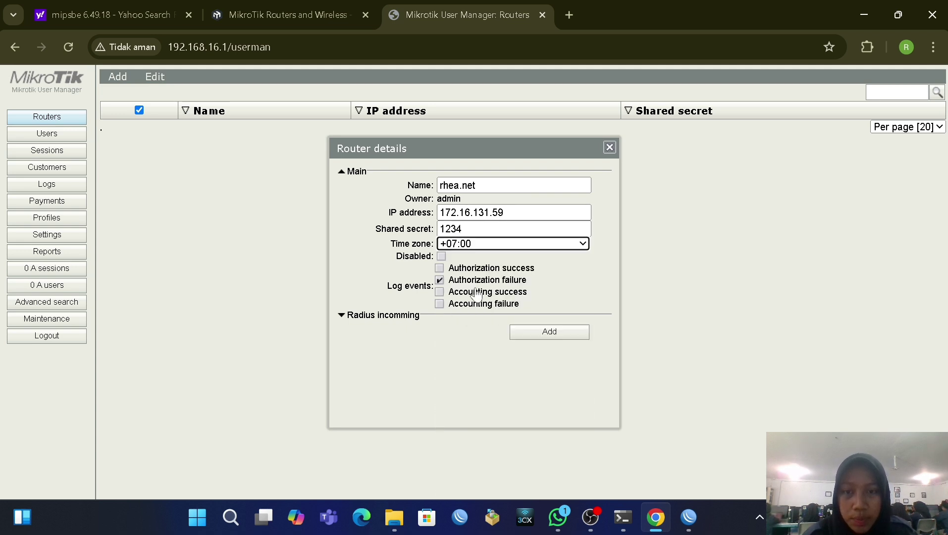
left_click(439, 268)
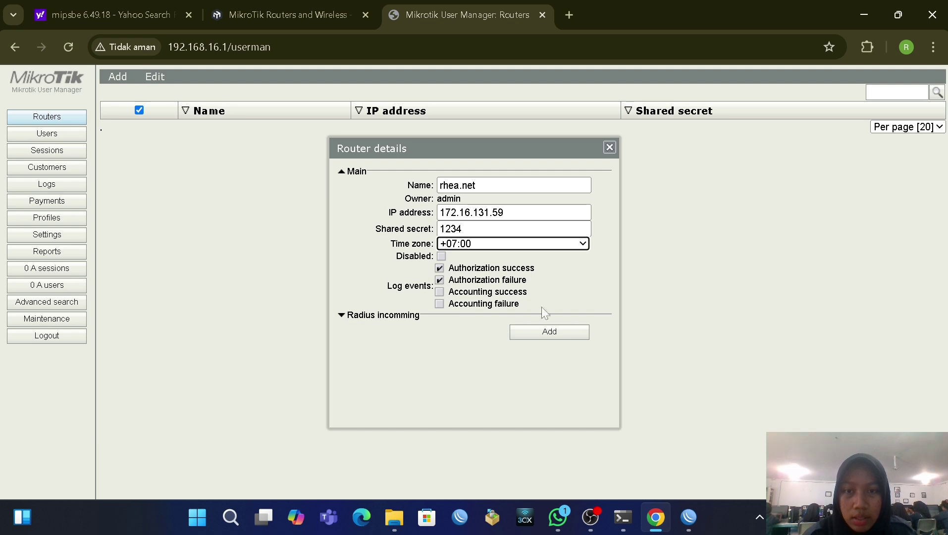
left_click(549, 331)
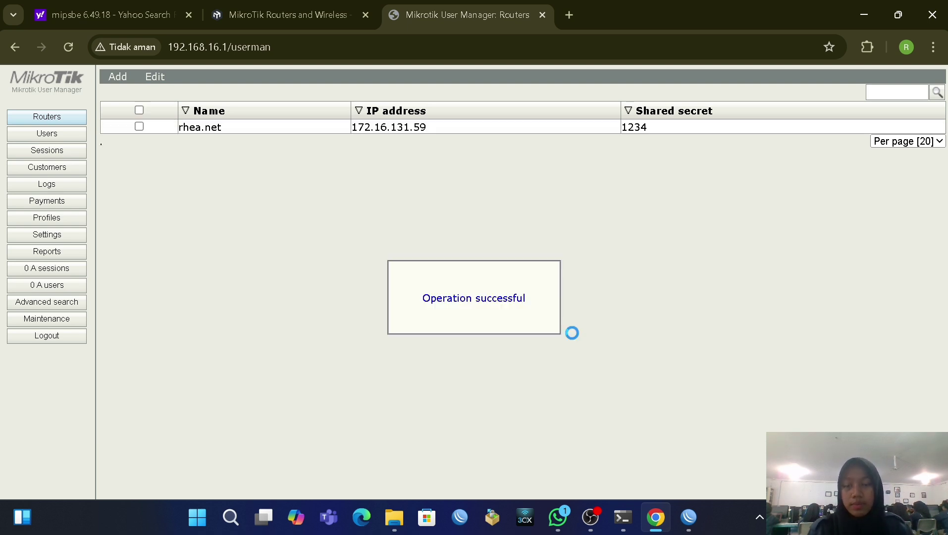
Step: Select all routers and enable them
left_click(139, 110)
left_click(155, 79)
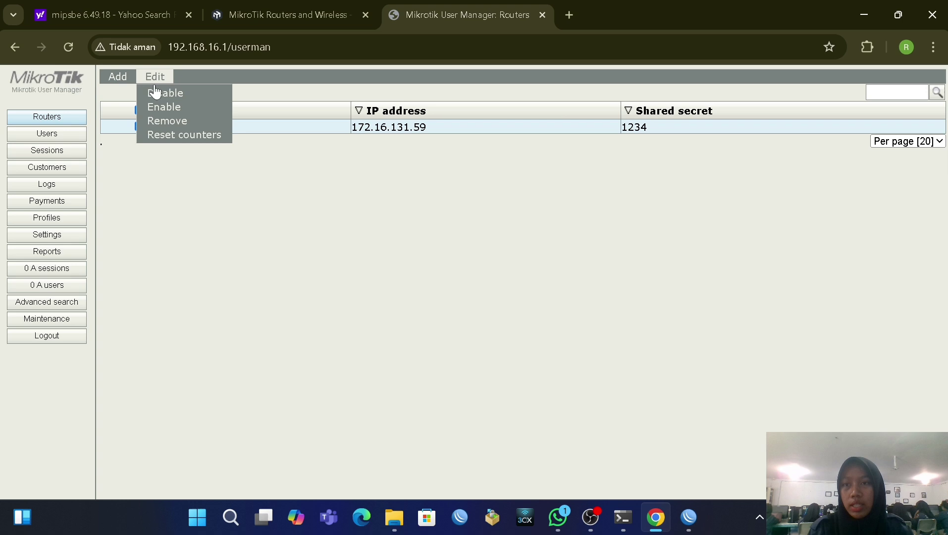
left_click(170, 108)
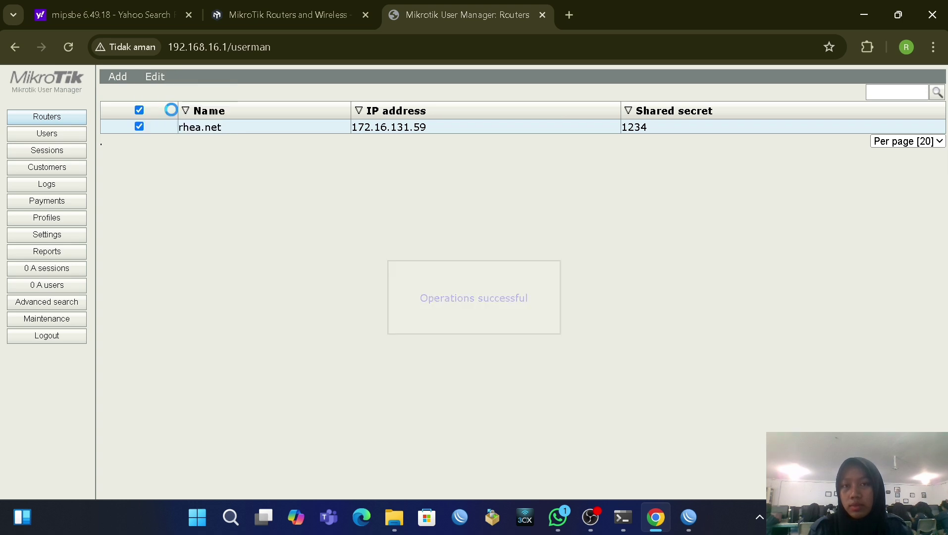
Step: Create a user profile named rhea.net
left_click(55, 219)
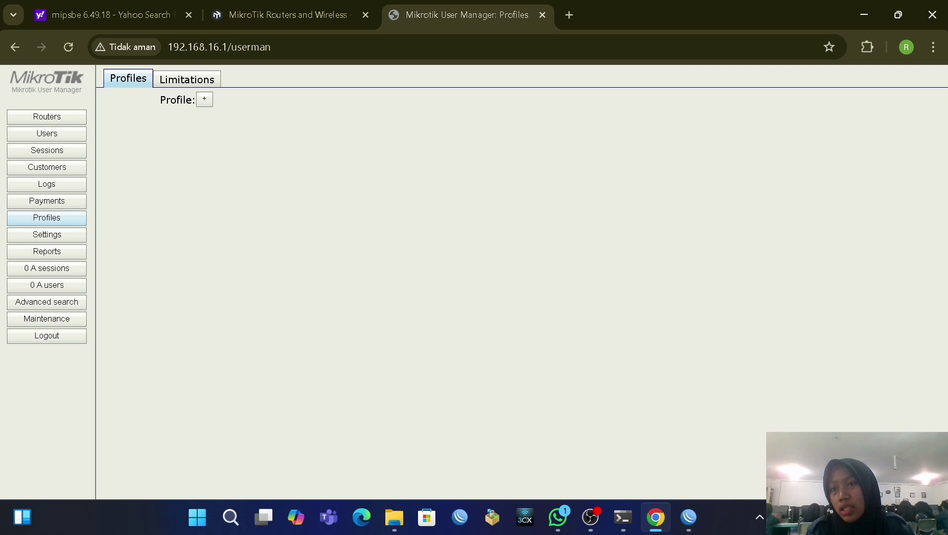
left_click(205, 99)
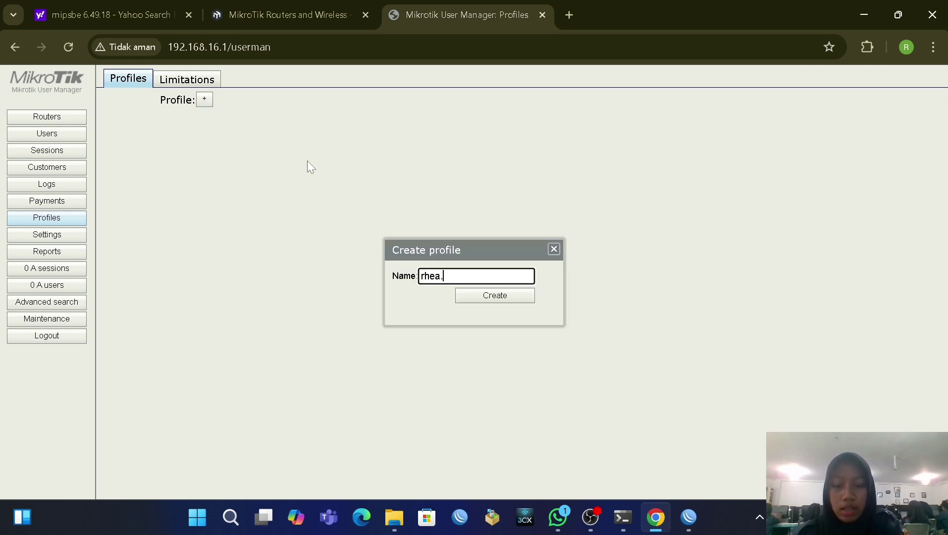
left_click(499, 296)
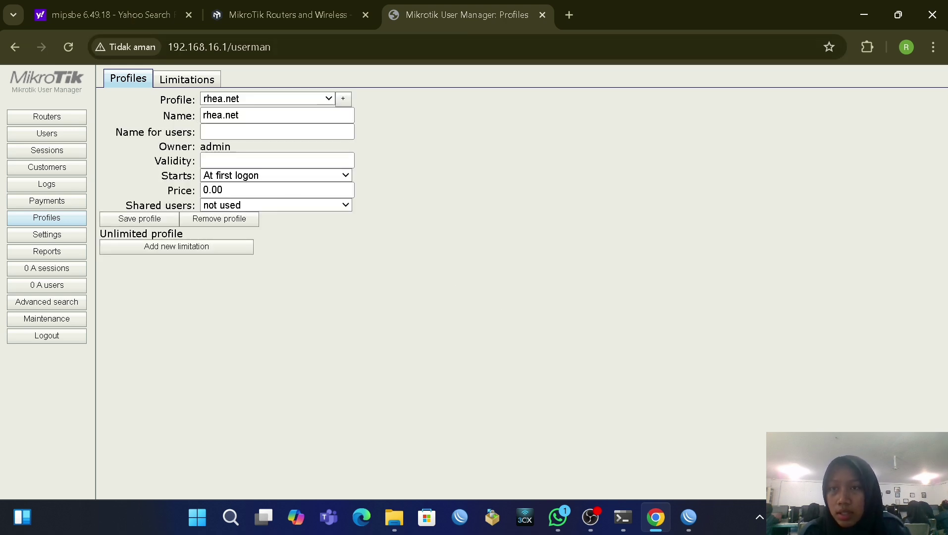
Step: Add a new limitation named rhea.net on the Limitations tab
left_click(185, 92)
left_click(118, 100)
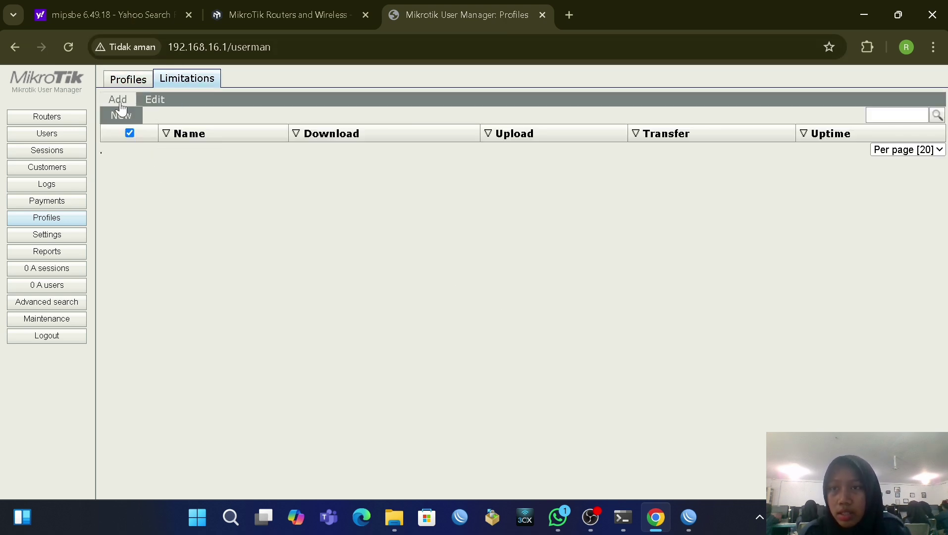
left_click(130, 114)
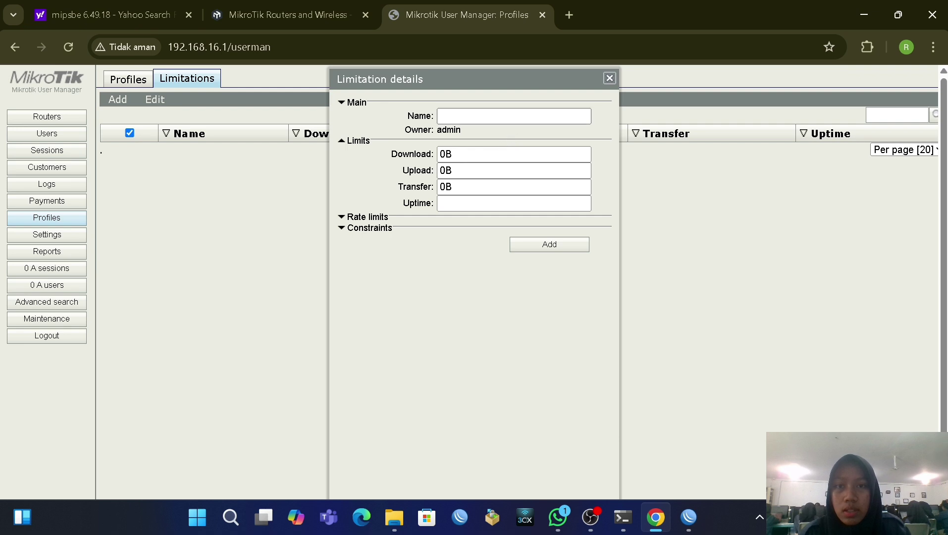
left_click(500, 116)
type("rhea.net")
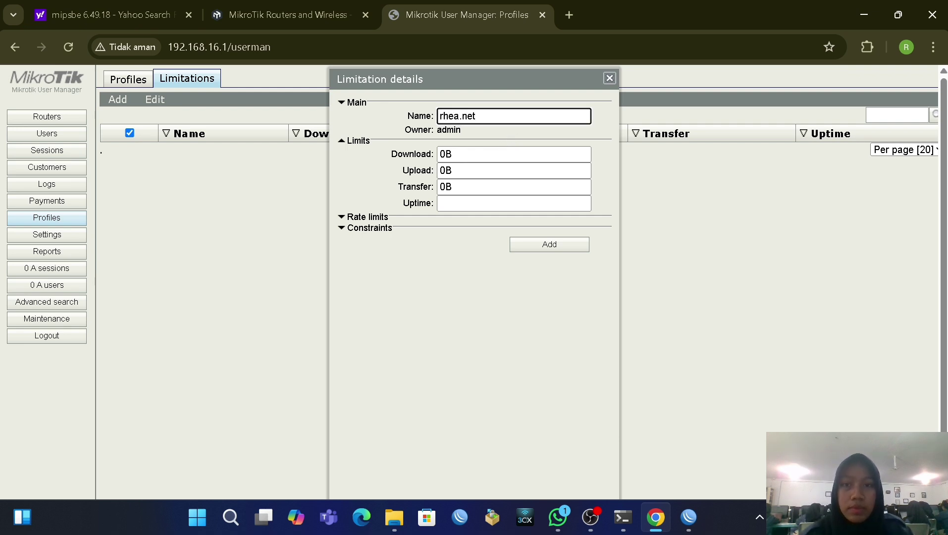
left_click(562, 249)
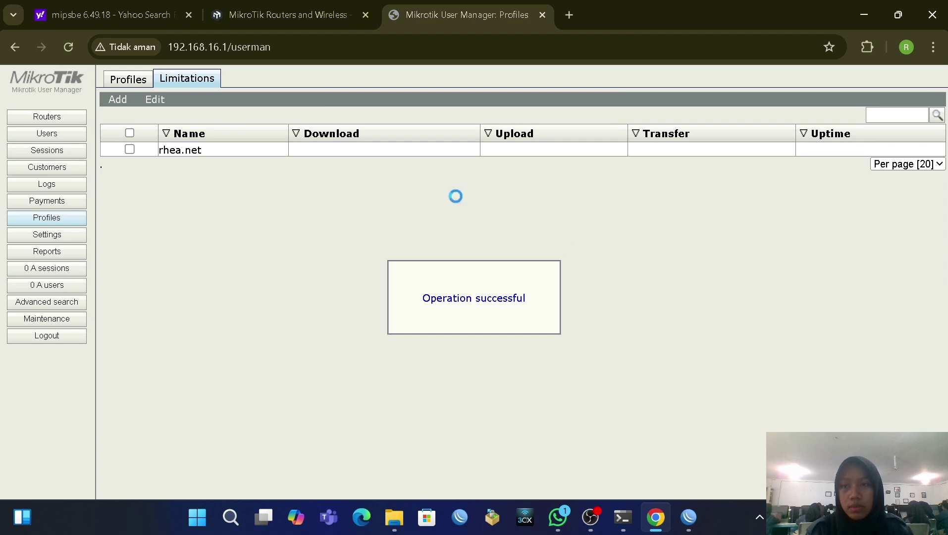
left_click(130, 149)
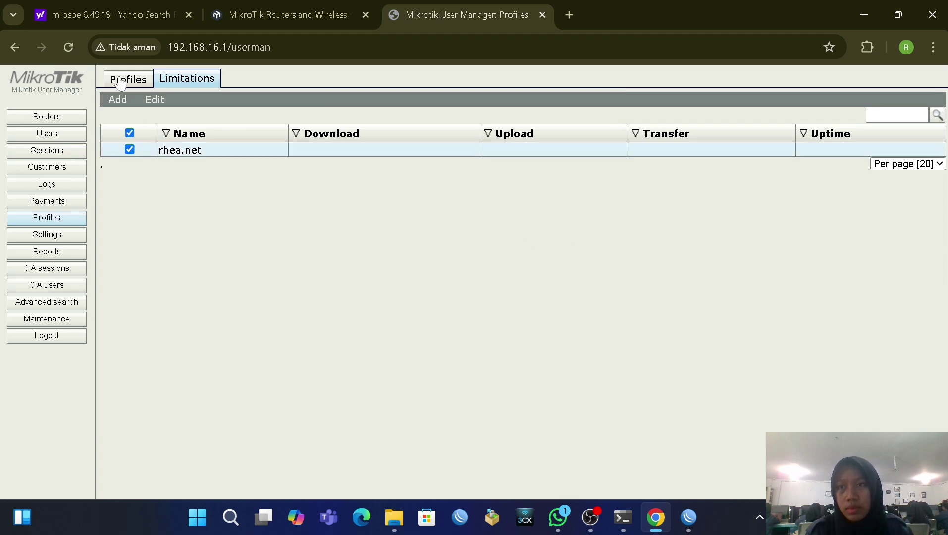
Step: Set the rhea.net profile price to 5000 and save the profile
left_click(121, 83)
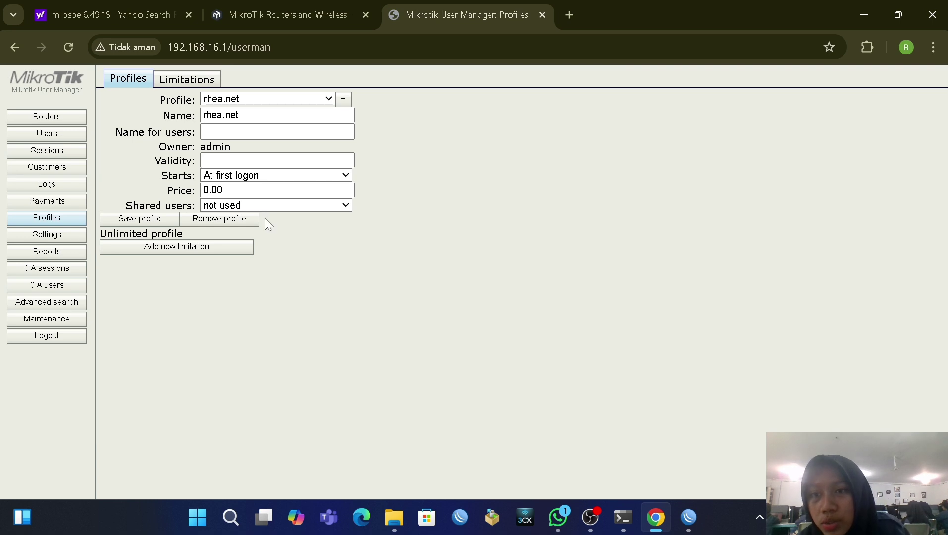
left_click_drag(224, 190, 208, 190)
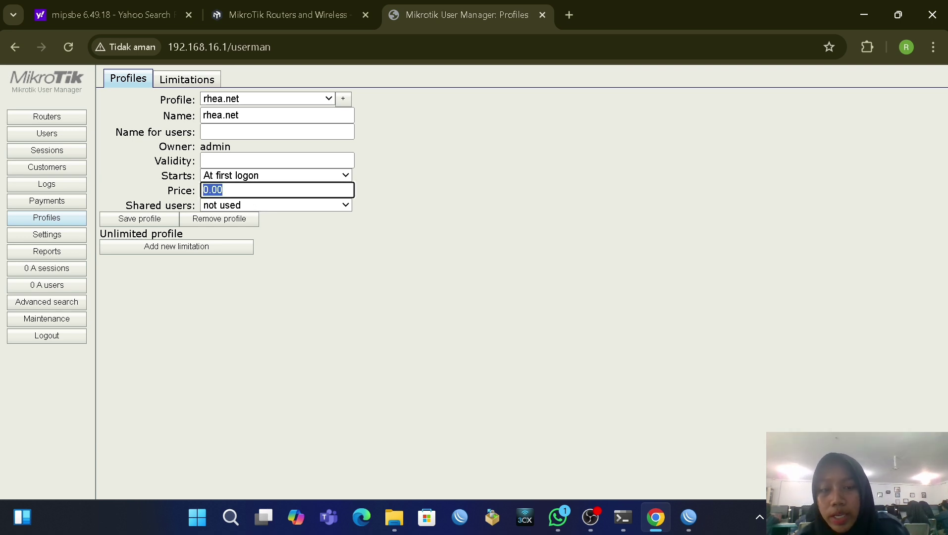
key("BackSpace")
type("5000")
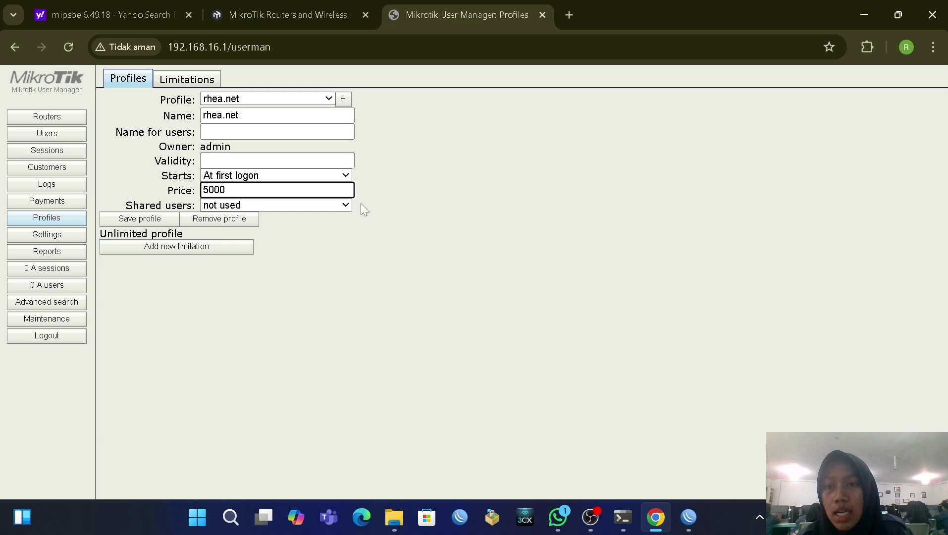
left_click(399, 233)
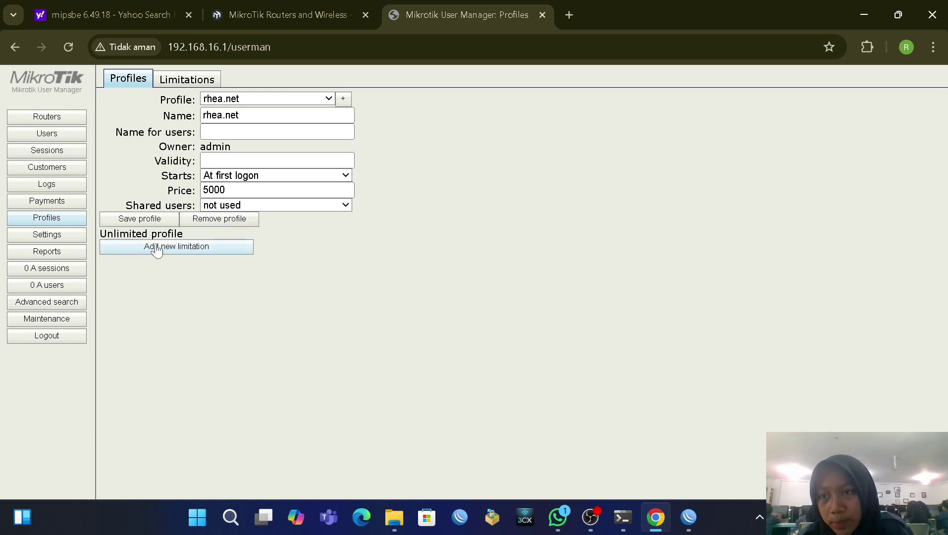
left_click(147, 220)
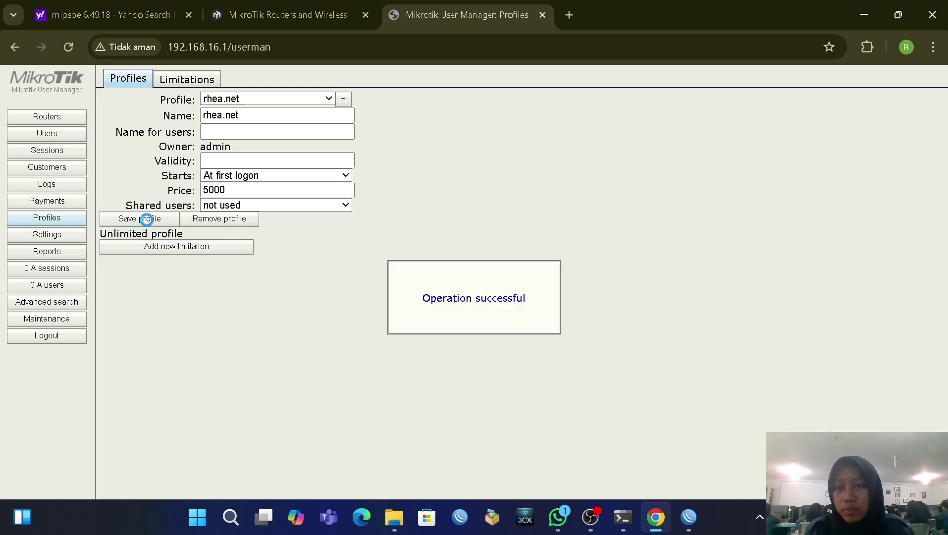
Step: Attach the rhea.net limitation to the profile, active 7:00:00–23:59:59 every day
left_click(196, 249)
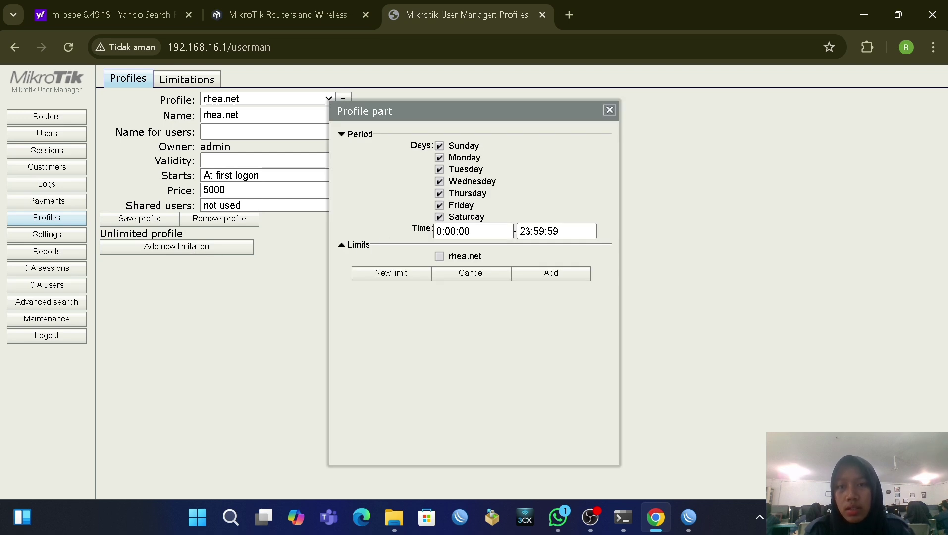
left_click(469, 230)
type("7")
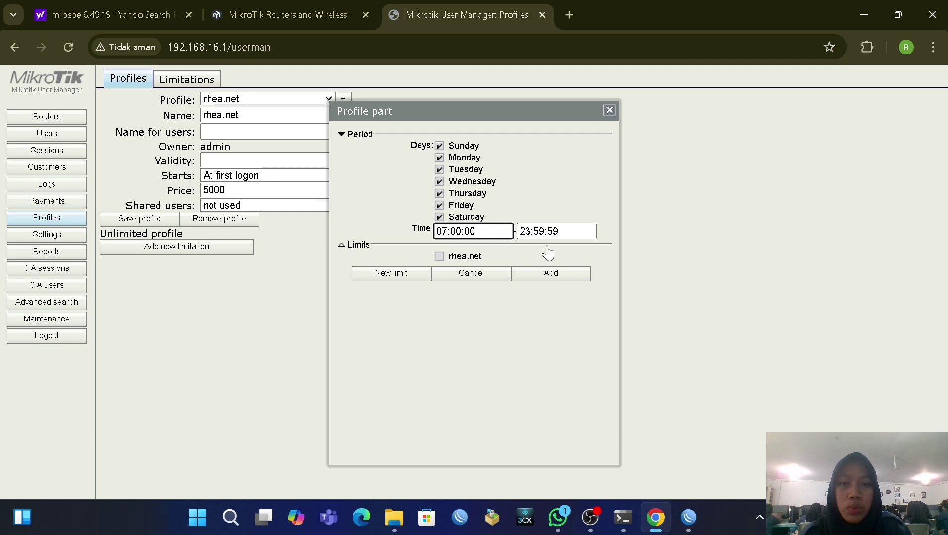
left_click(439, 256)
left_click(547, 281)
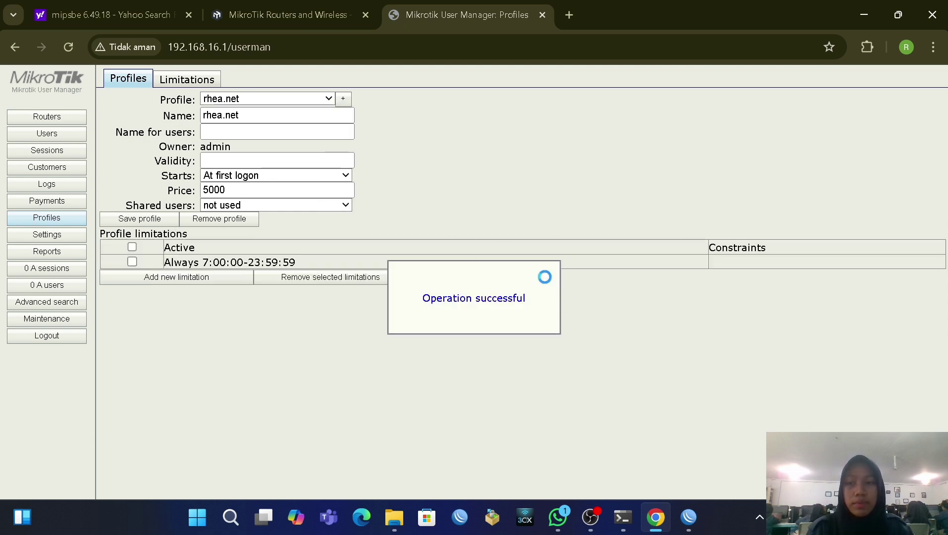
left_click(131, 246)
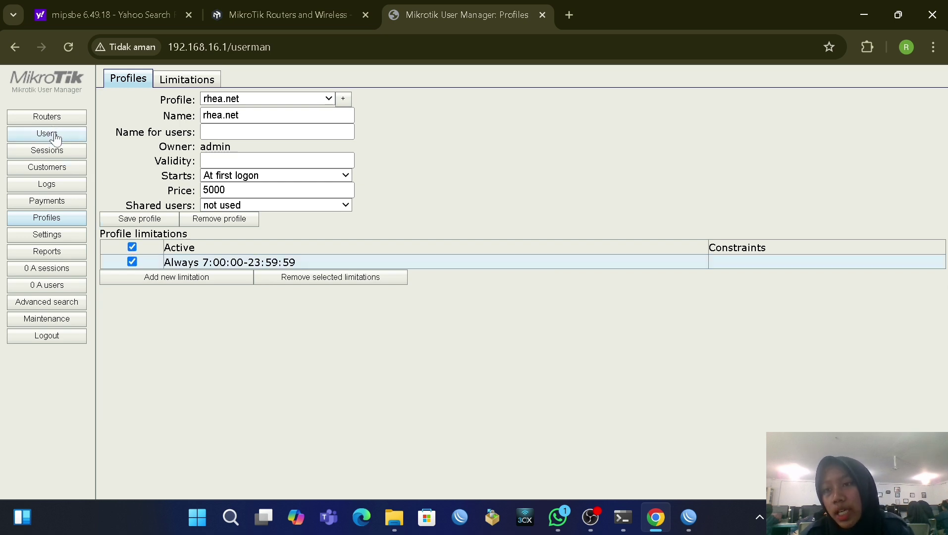
Step: Show the CSV File template under Settings > Templates, then open a blank Chrome tab
left_click(49, 237)
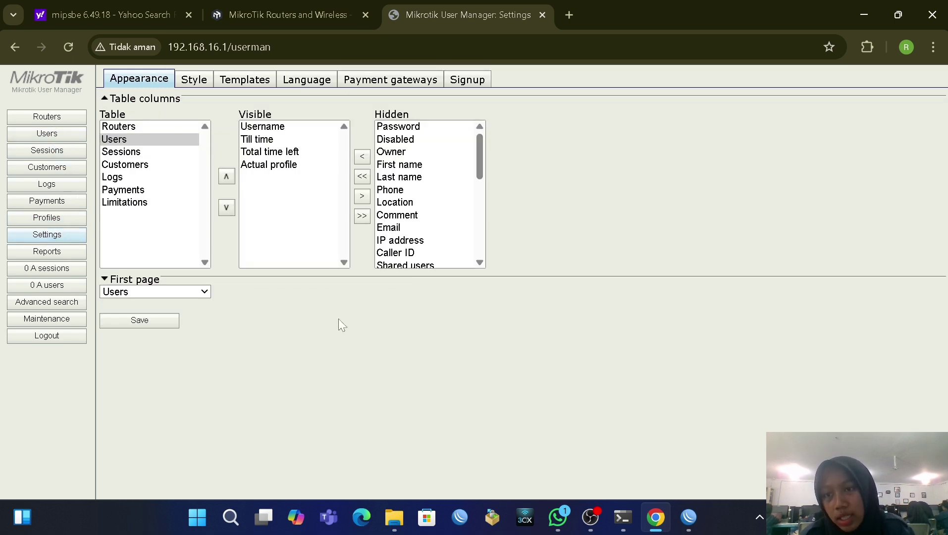
left_click(222, 85)
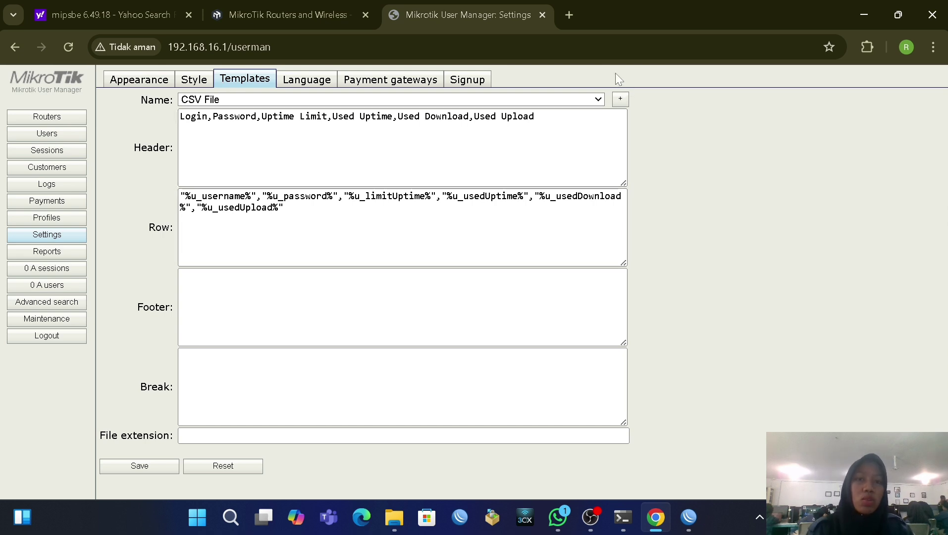
left_click(569, 16)
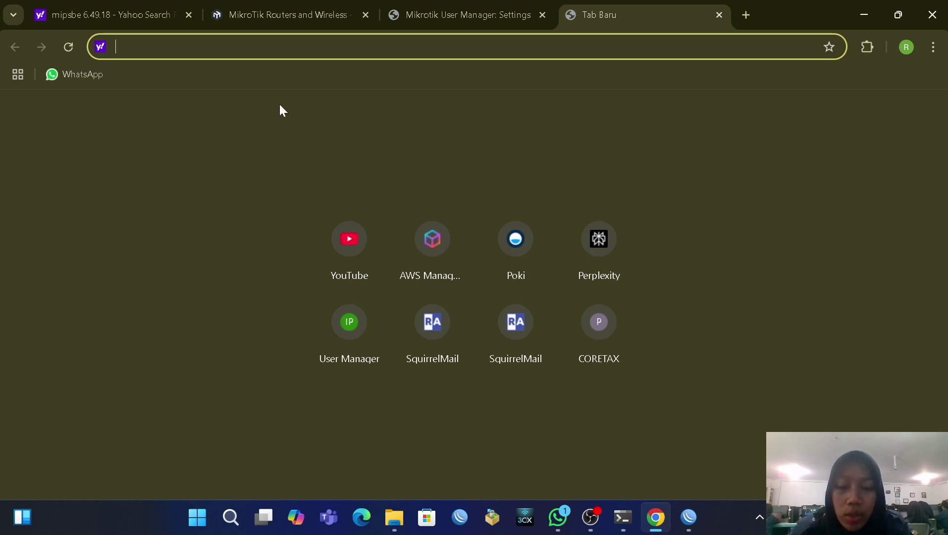
Step: Search for a User Manager voucher template and open the o-om.com tutorial article
type("user")
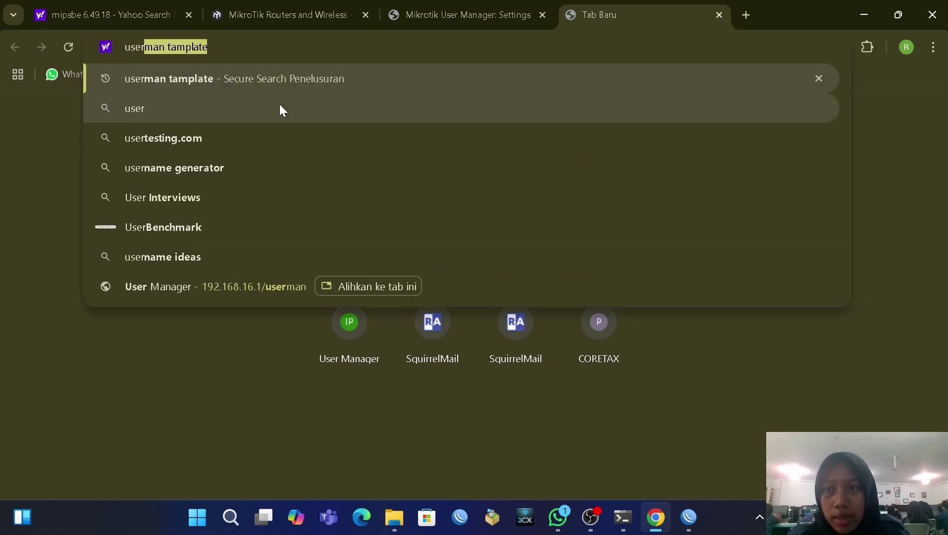
key("Return")
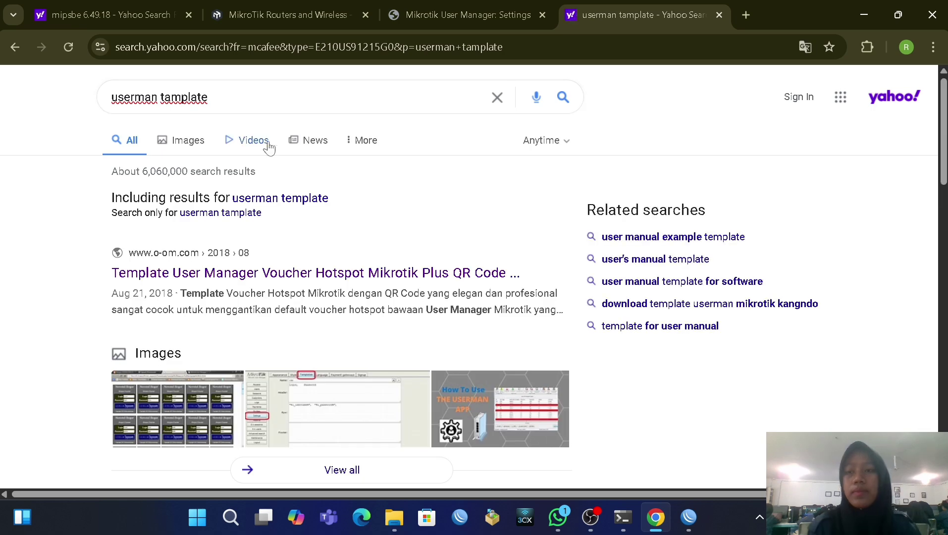
left_click(228, 277)
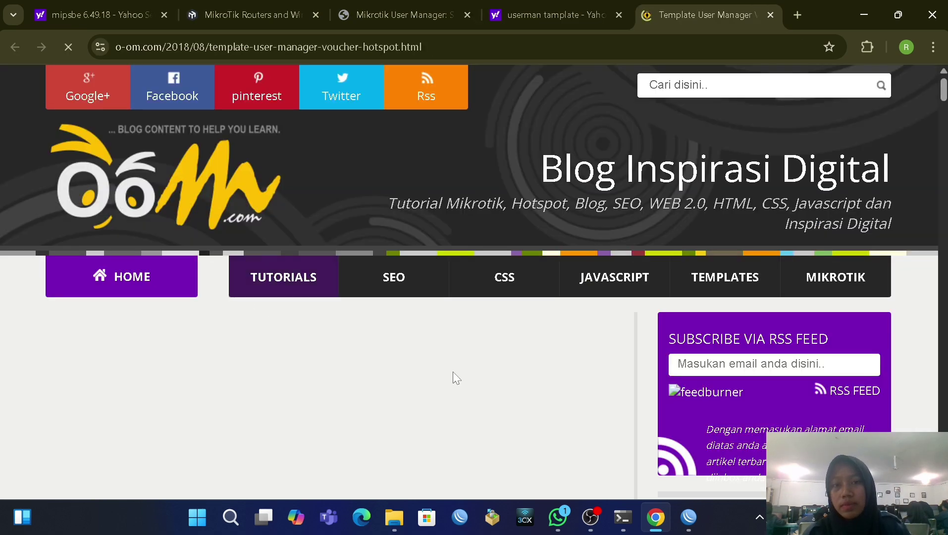
scroll(450, 367, "down", 5)
scroll(450, 367, "down", 10)
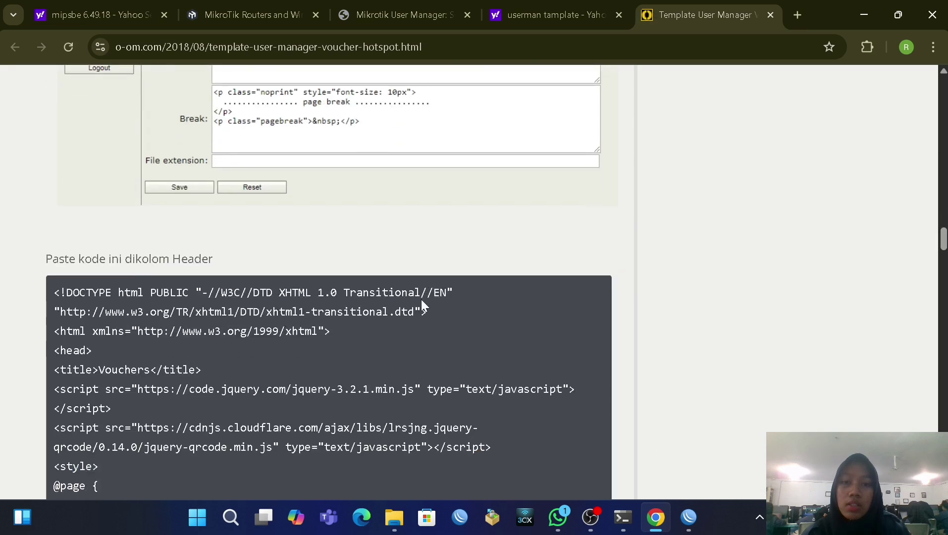
scroll(420, 299, "down", 4)
scroll(420, 299, "up", 4)
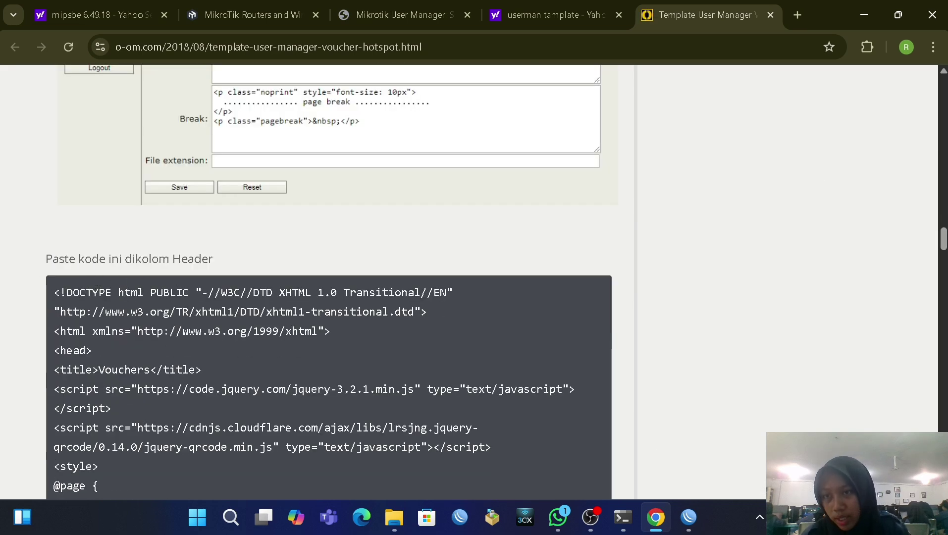
Step: Copy the template's header CSS code and return to the User Manager Templates page
left_click_drag(50, 291, 128, 95)
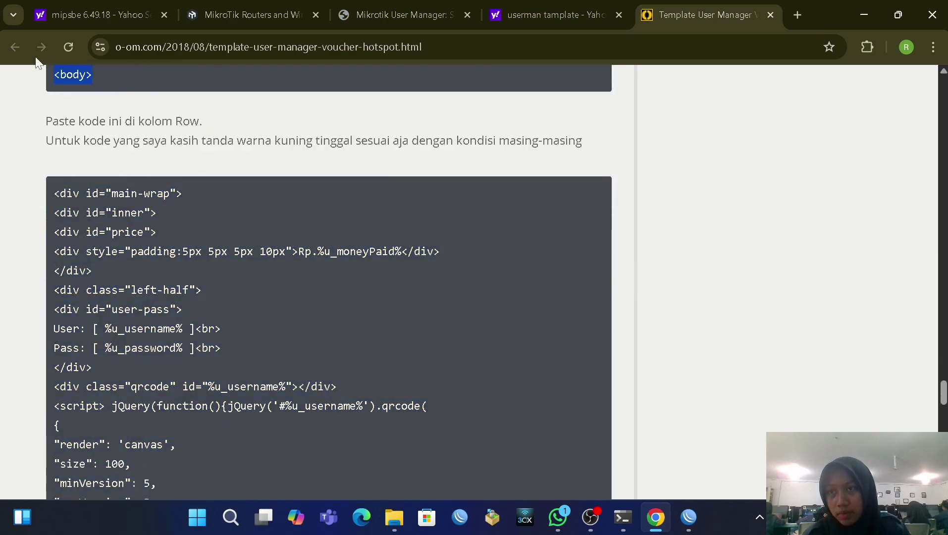
scroll(136, 103, "up", 3)
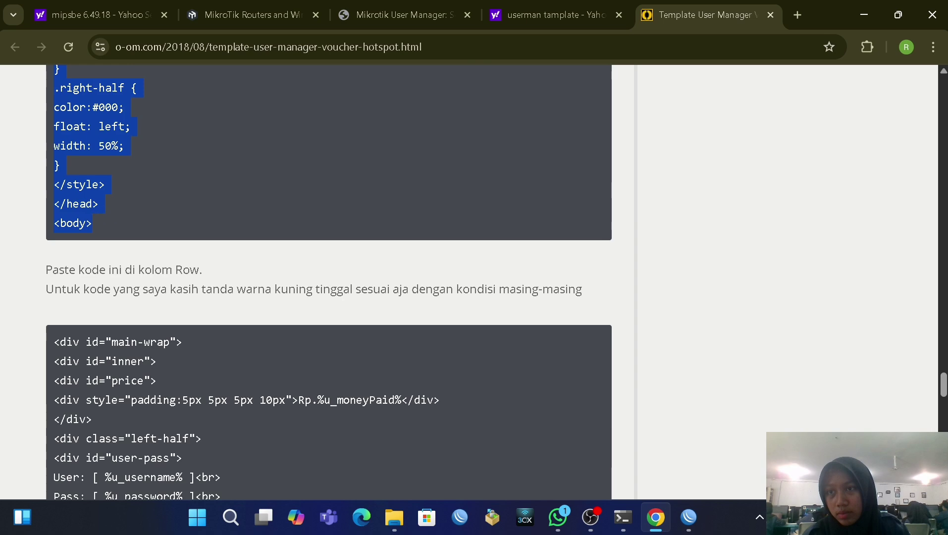
right_click(78, 214)
left_click(113, 233)
scroll(112, 236, "down", 4)
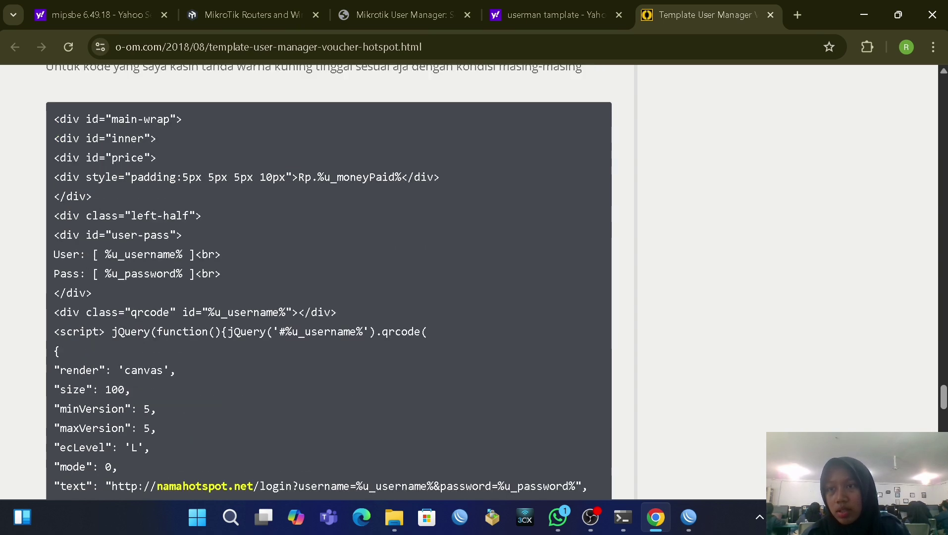
left_click(236, 17)
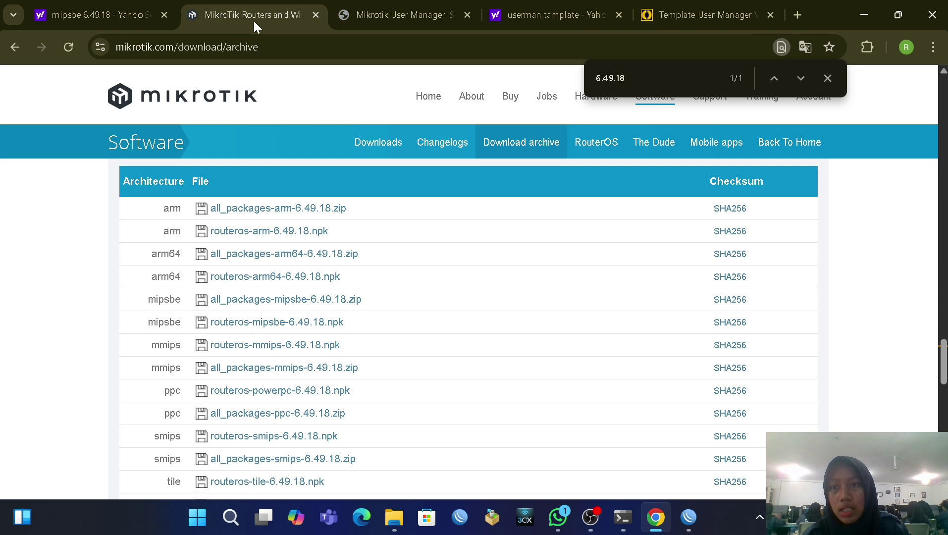
left_click(350, 18)
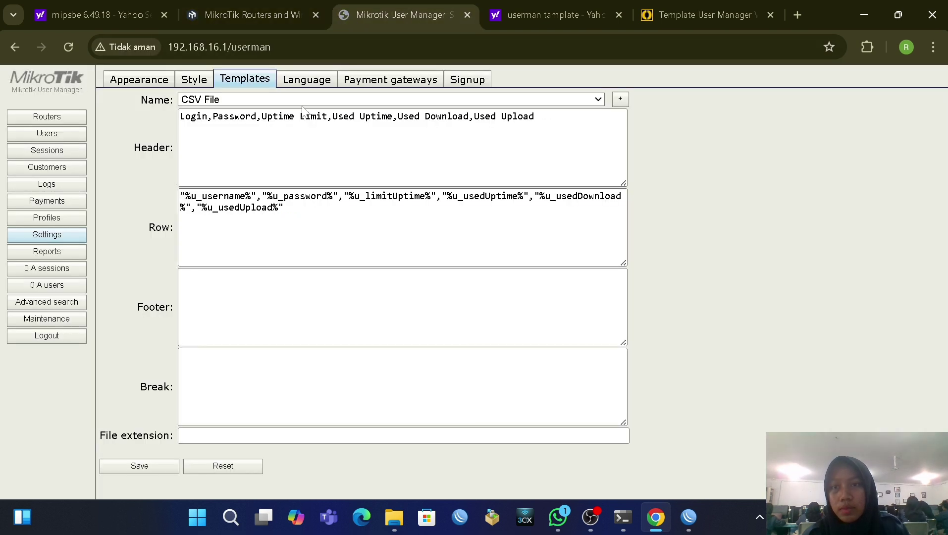
Step: Create a new voucher template named rhea.net
left_click(619, 100)
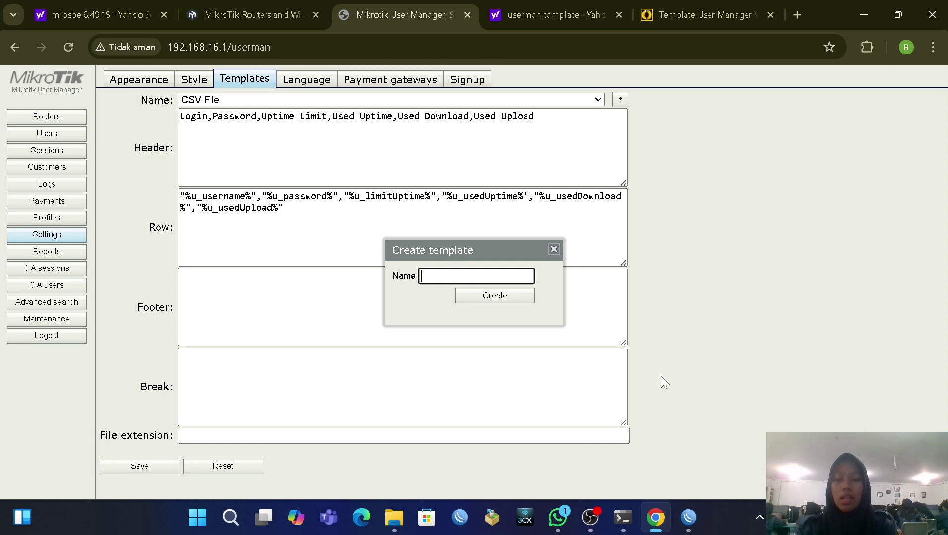
type("r")
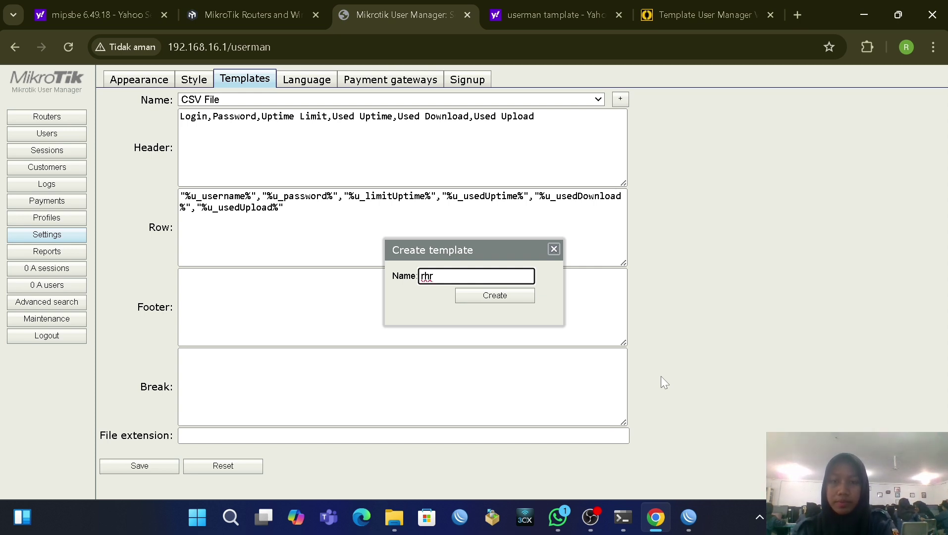
type("hea")
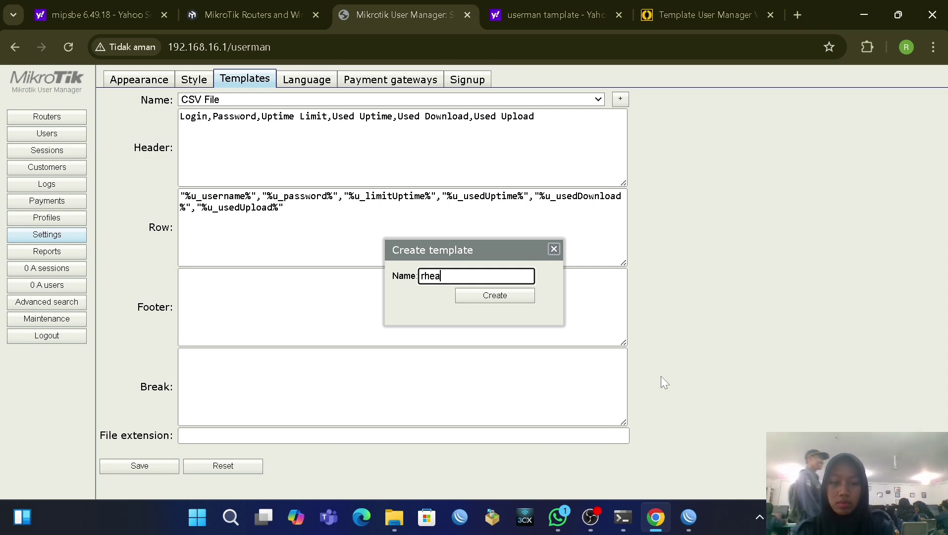
type(".net")
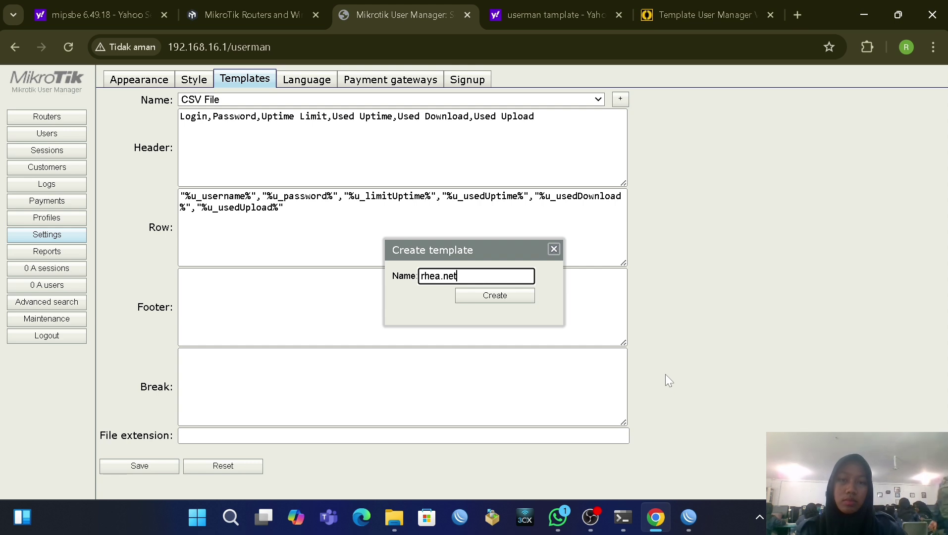
left_click(498, 296)
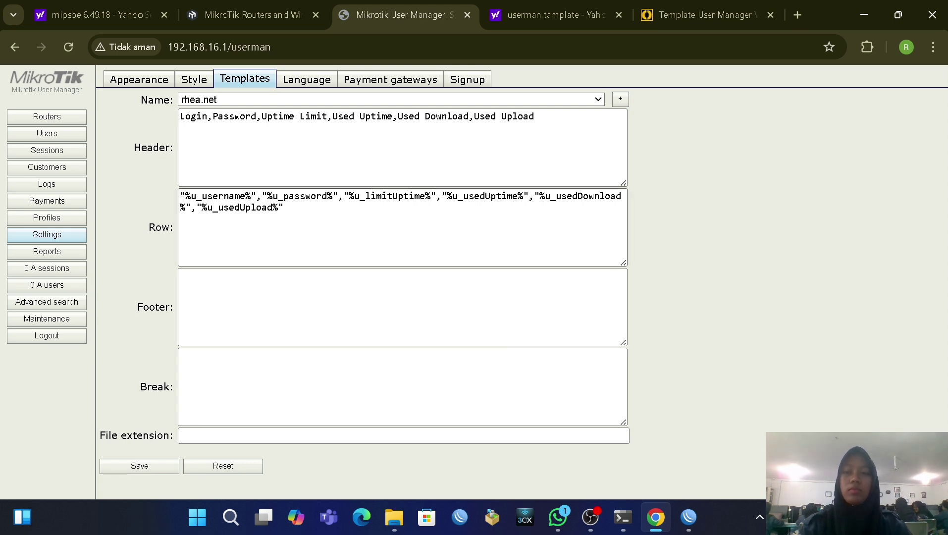
Step: Reload the empty rhea.net template through the Name list, passing via CSV File, and focus Header
left_click(374, 104)
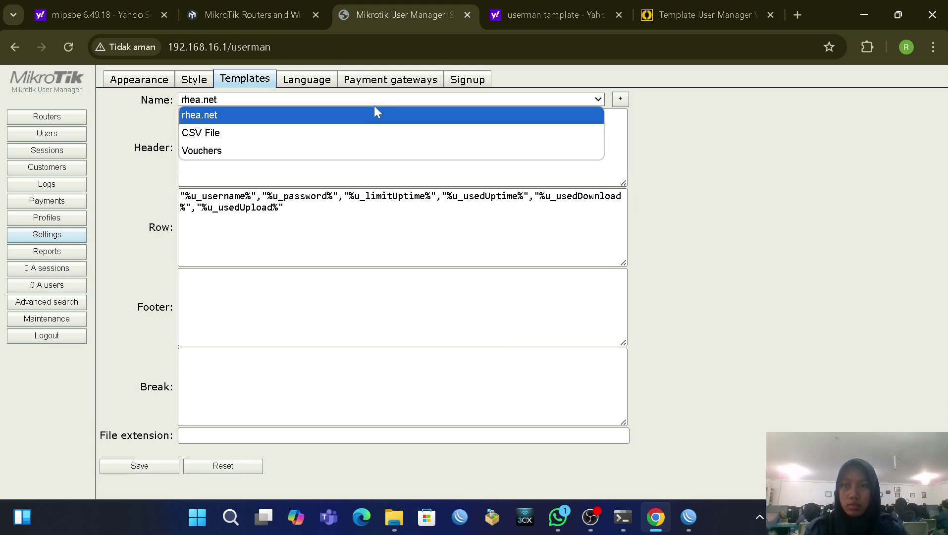
left_click(373, 109)
left_click(361, 99)
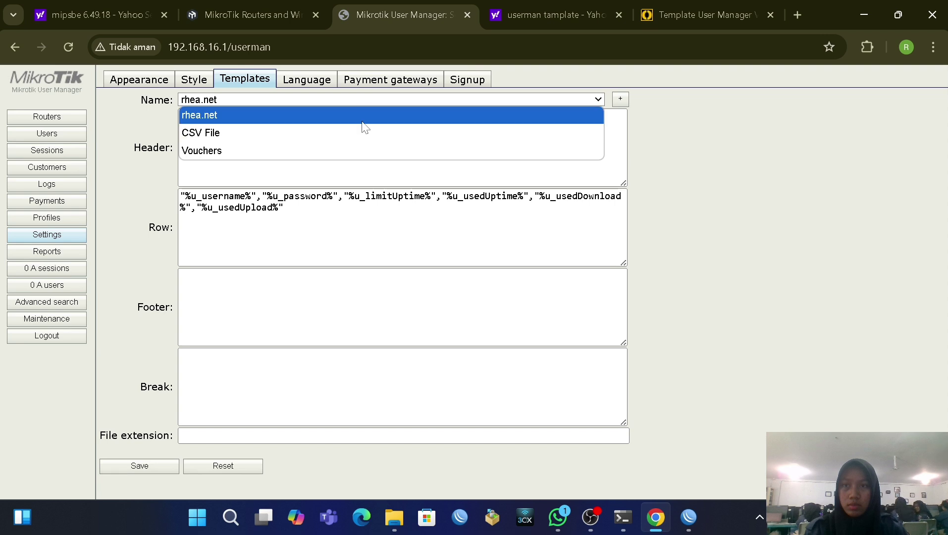
left_click(364, 133)
left_click(352, 100)
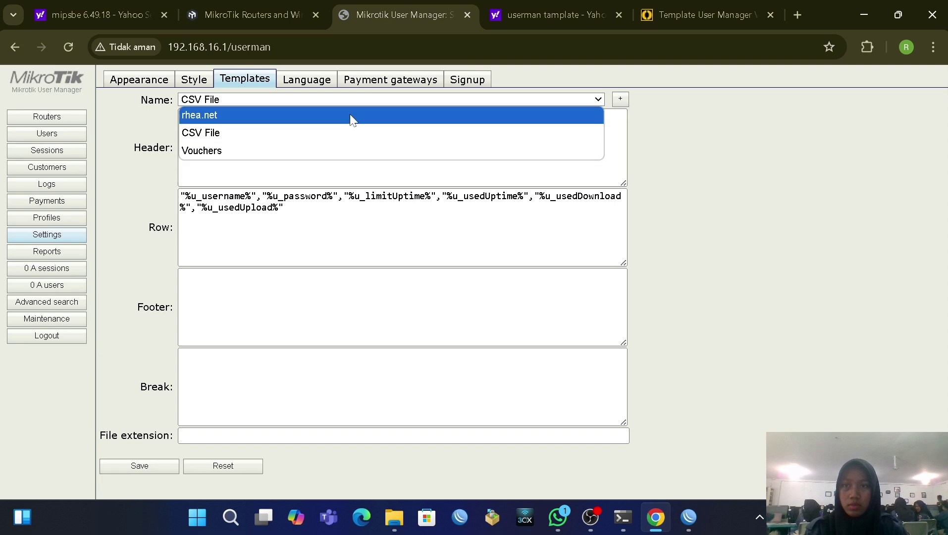
left_click(350, 116)
left_click(181, 116)
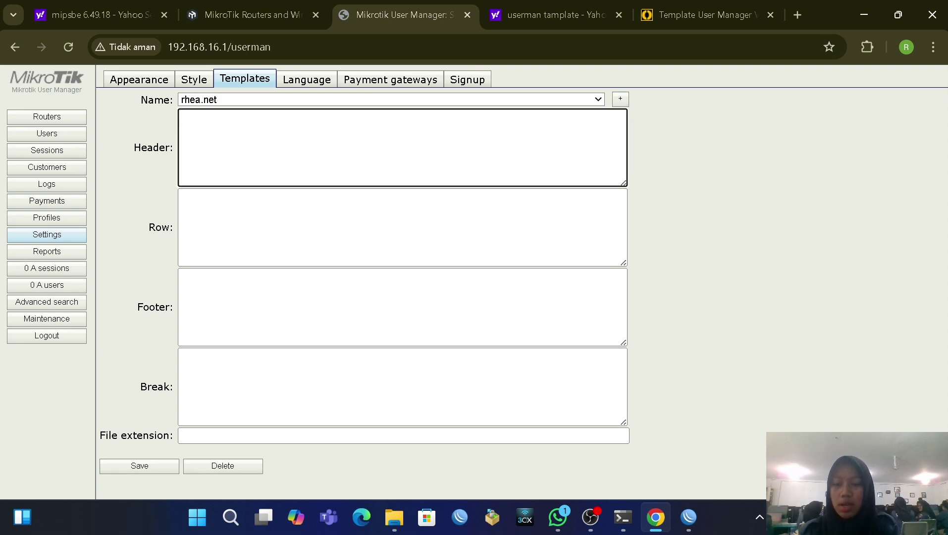
Step: Paste the header CSS into Header, then copy the blog's row code into Row
key("ctrl+v")
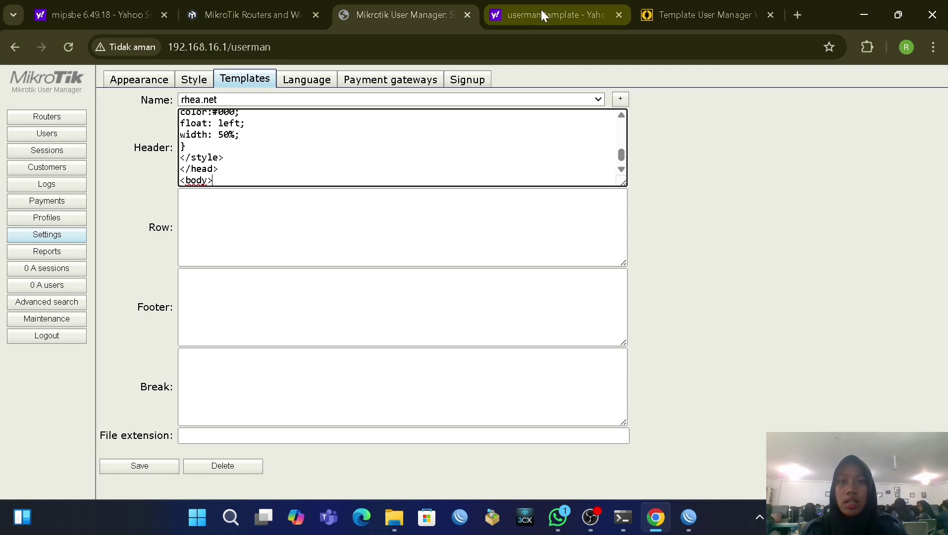
left_click(677, 15)
scroll(299, 173, "down", 8)
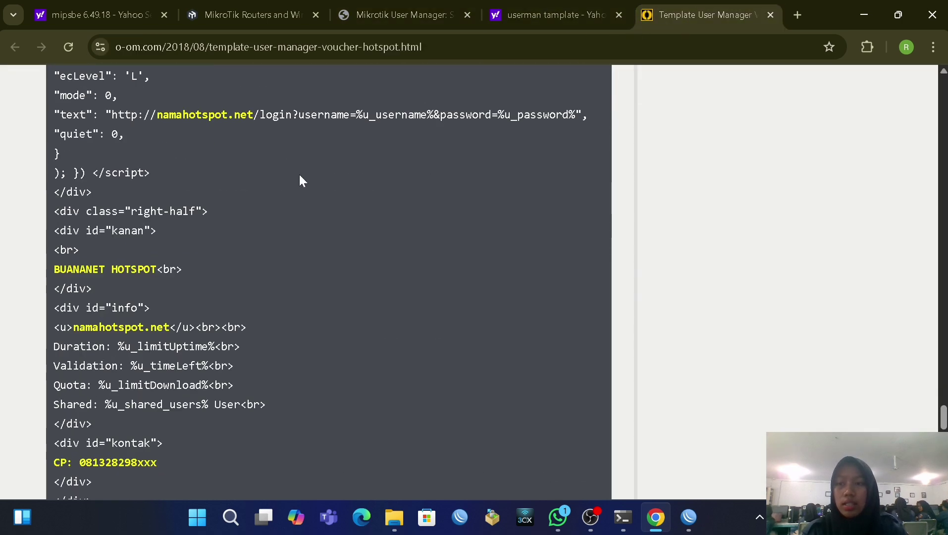
scroll(221, 193, "up", 11)
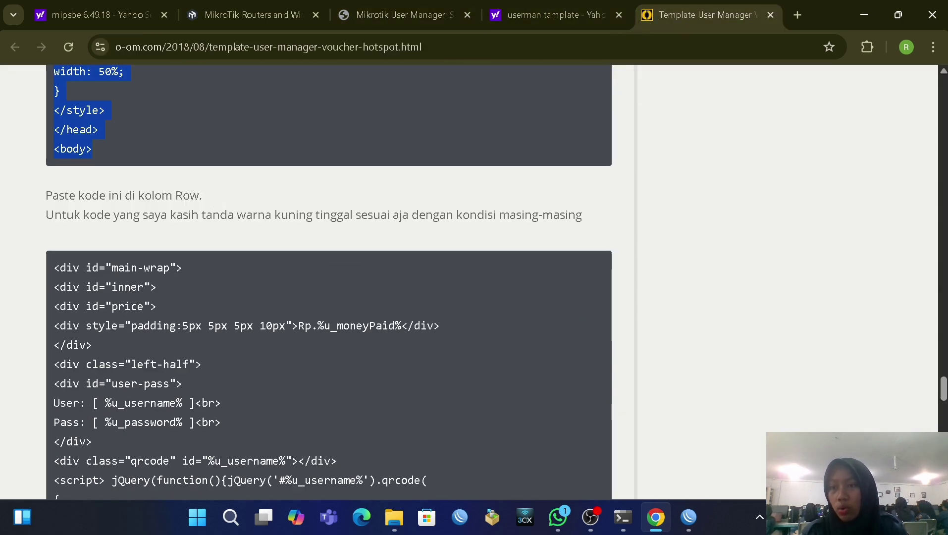
left_click(53, 270)
left_click_drag(330, 524, 158, 131)
right_click(75, 118)
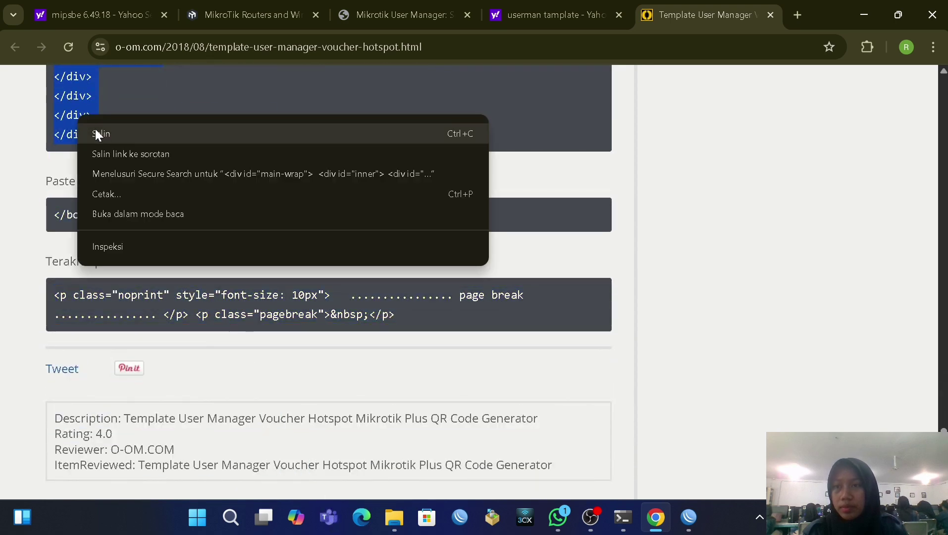
left_click(95, 130)
left_click(416, 13)
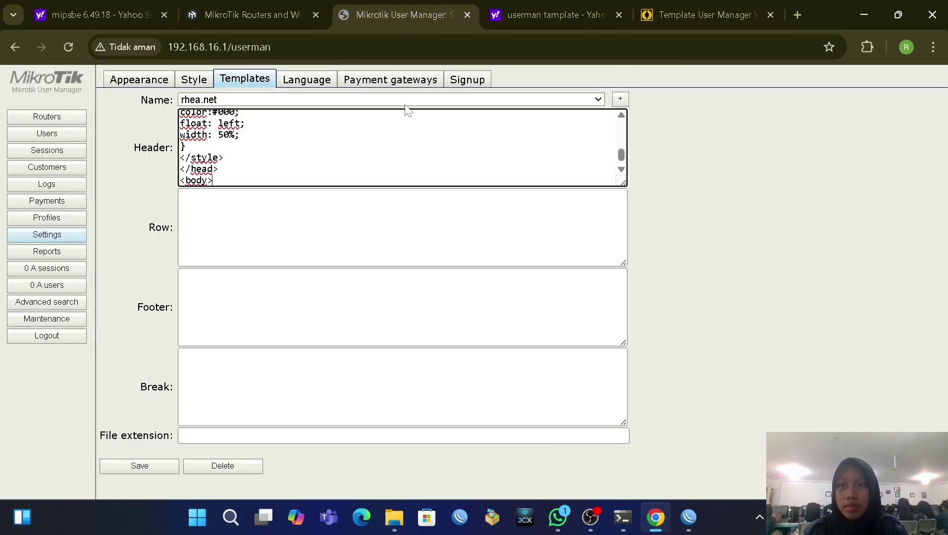
right_click(262, 212)
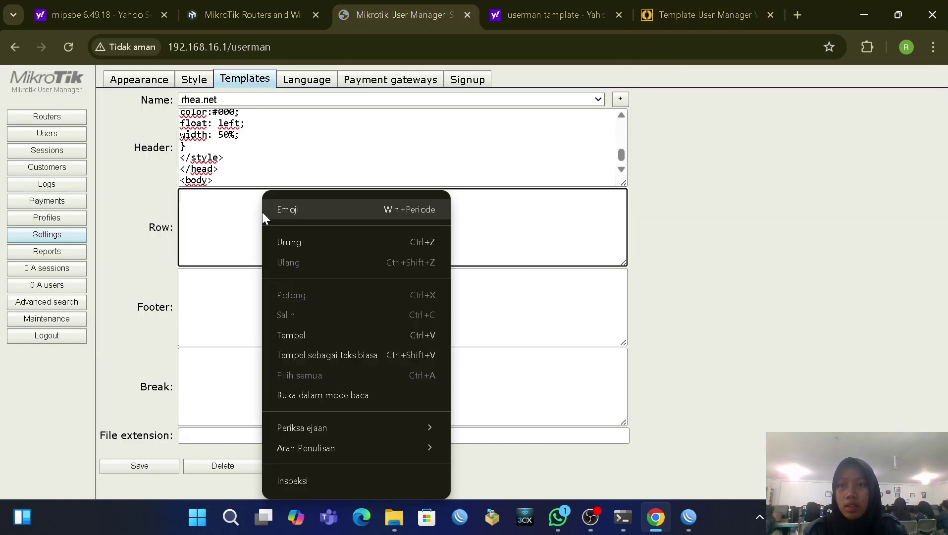
left_click(317, 330)
Step: Copy the </body></html> footer code from the blog into the Footer field
left_click(683, 17)
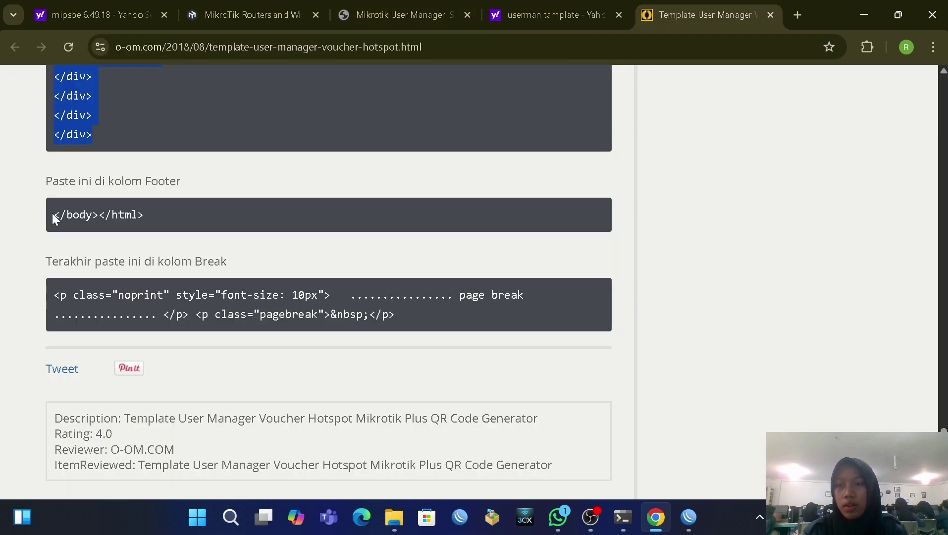
left_click_drag(54, 214, 165, 238)
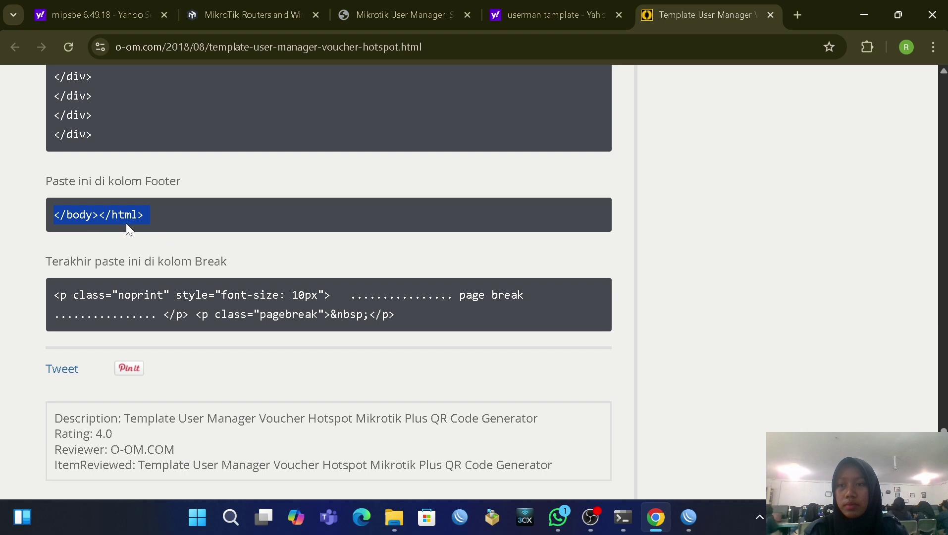
right_click(121, 216)
left_click(146, 235)
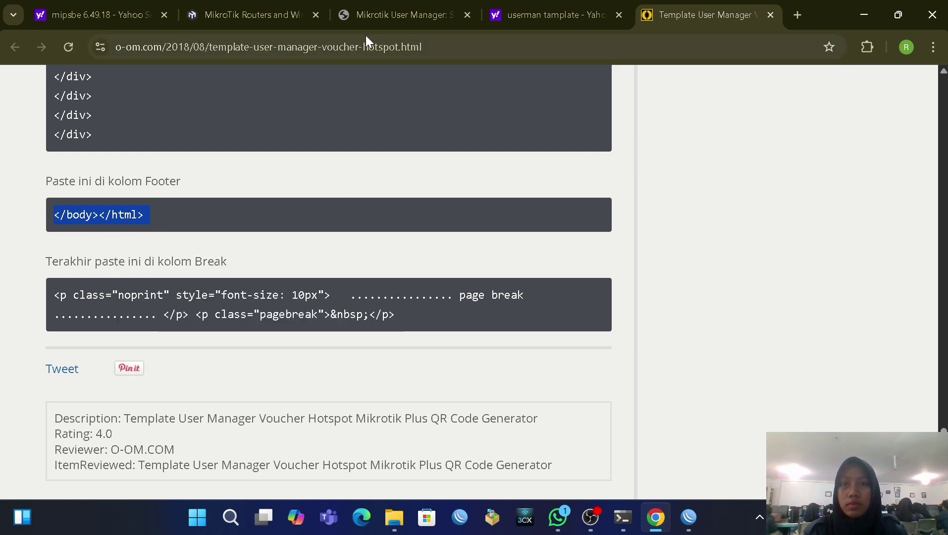
left_click(376, 16)
left_click(292, 294)
right_click(291, 292)
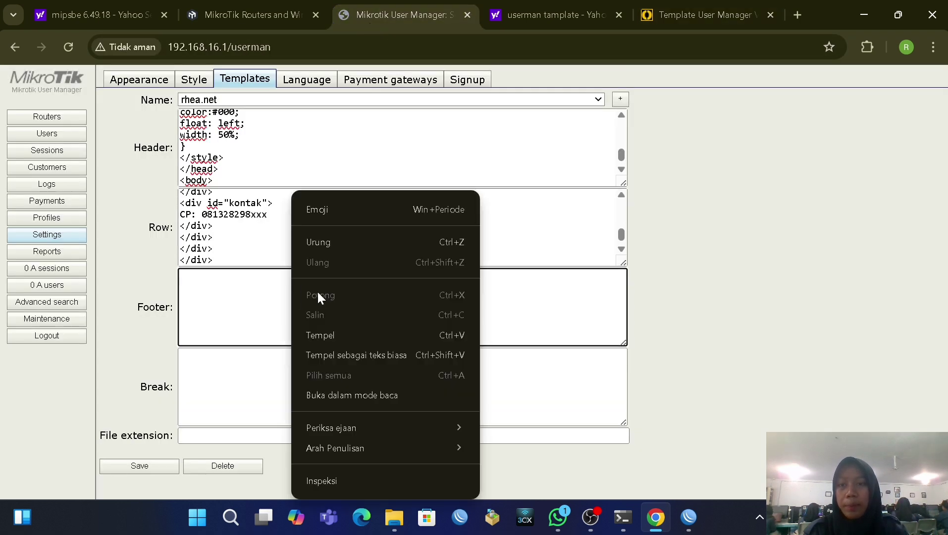
left_click(340, 334)
Step: Copy the page-break code from the blog into the Break field
left_click(664, 14)
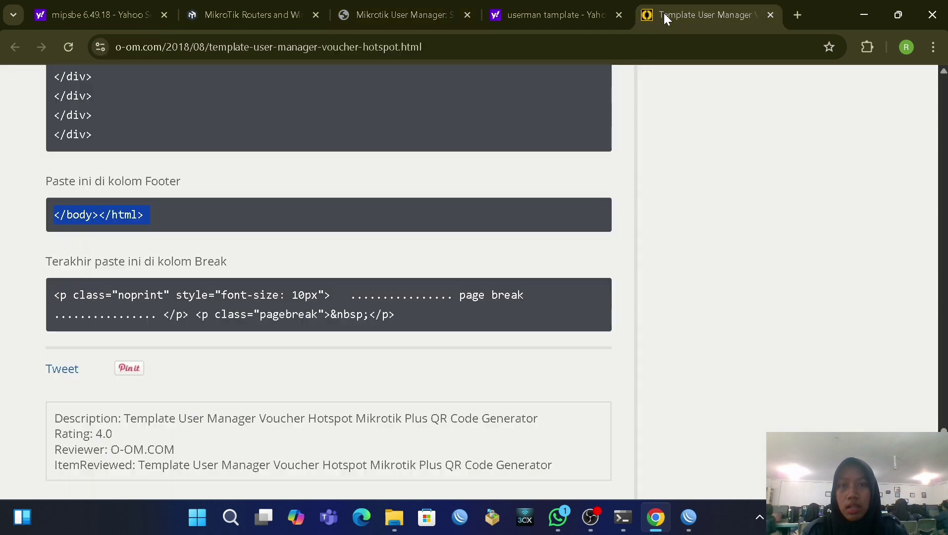
scroll(84, 269, "down", 1)
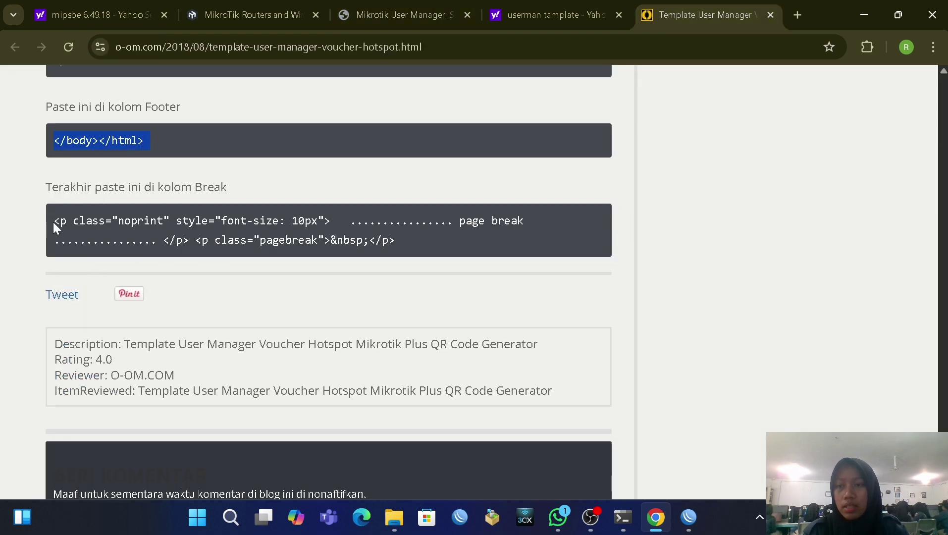
left_click_drag(52, 219, 405, 240)
right_click(328, 228)
left_click(353, 246)
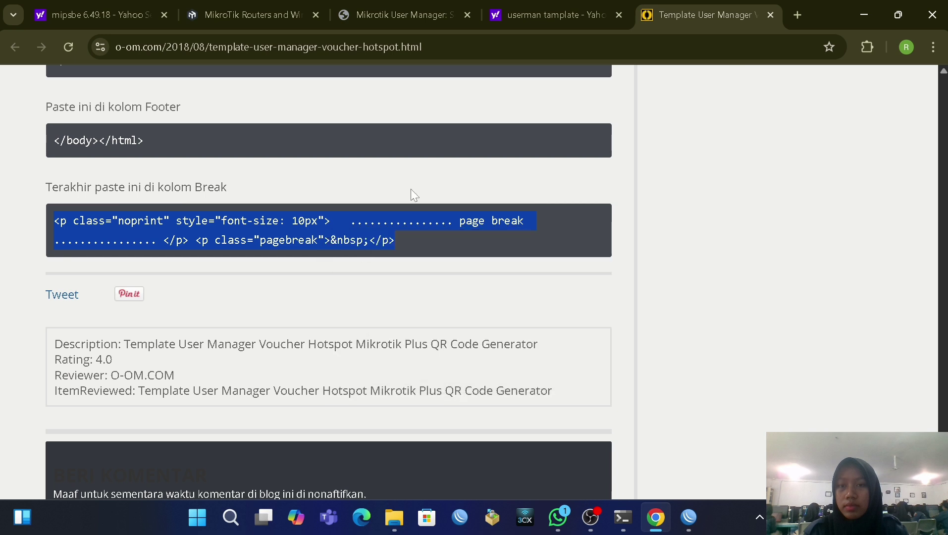
left_click(371, 11)
left_click(254, 374)
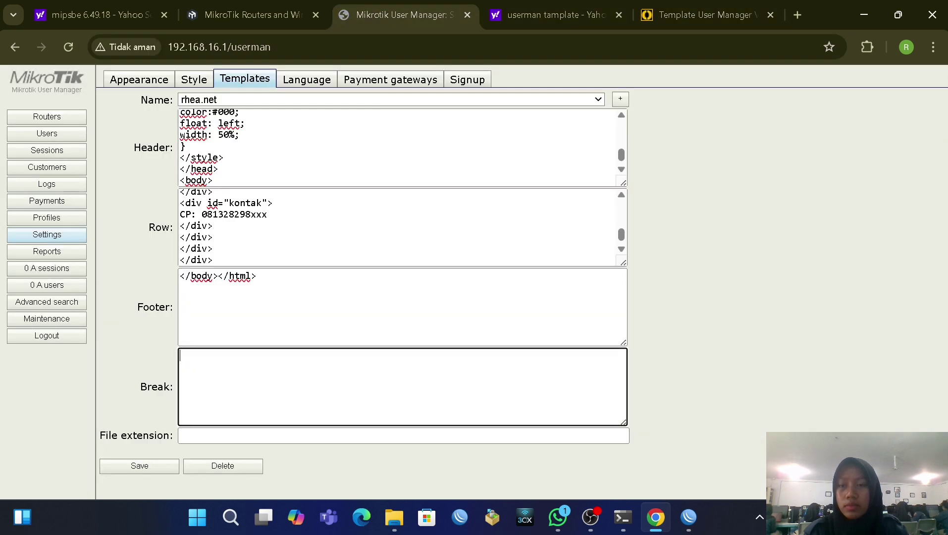
right_click(254, 375)
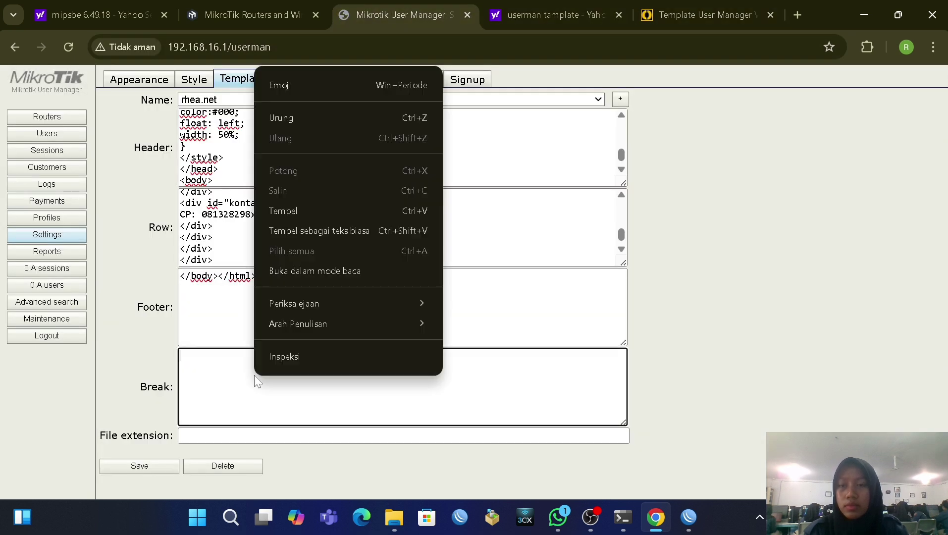
left_click(299, 210)
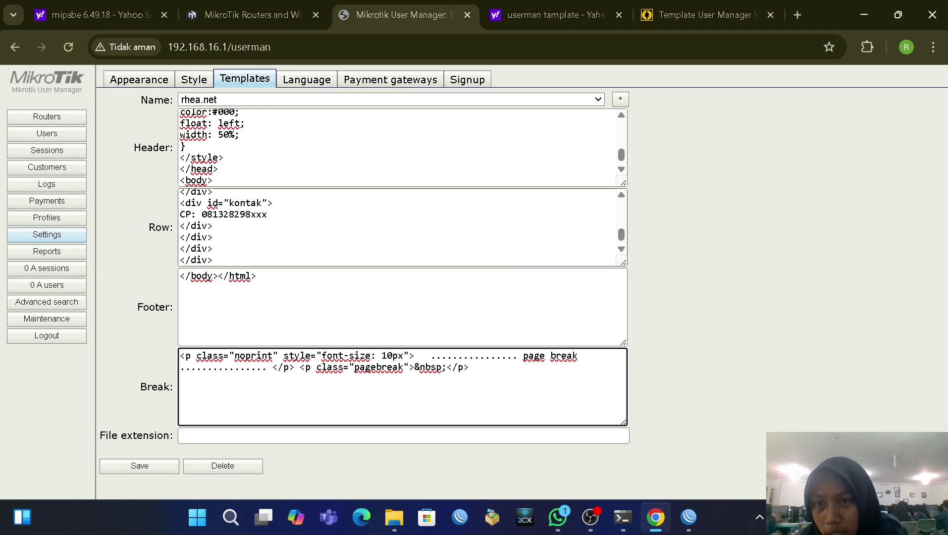
left_click(267, 214)
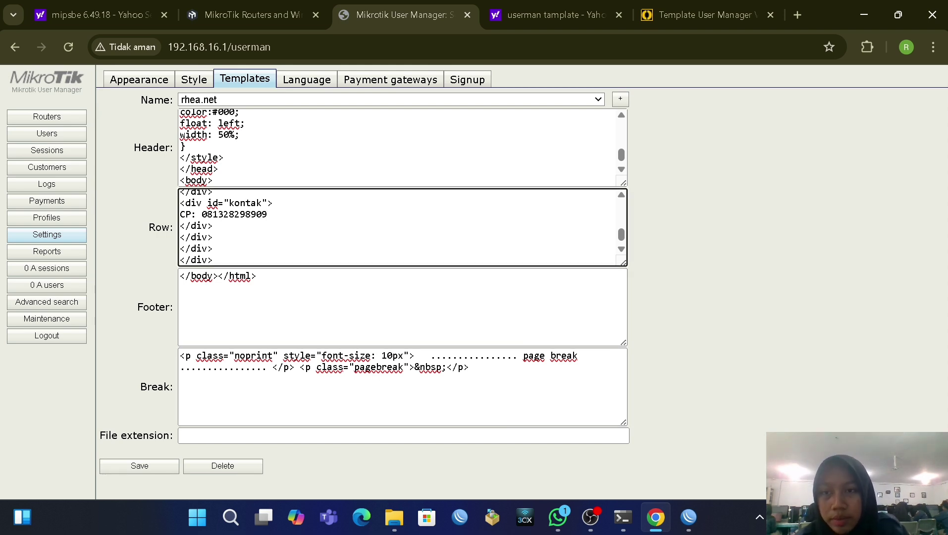
Step: Replace BUANANET with RHEA so the Row reads RHEA HOTSPOT, and save the template
scroll(401, 227, "up", 3)
scroll(401, 227, "down", 2)
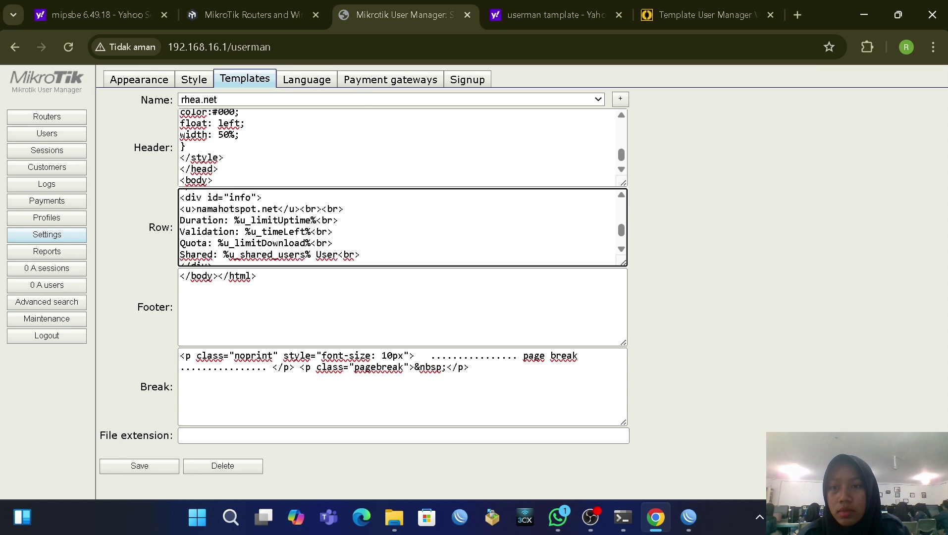
scroll(401, 227, "up", 2)
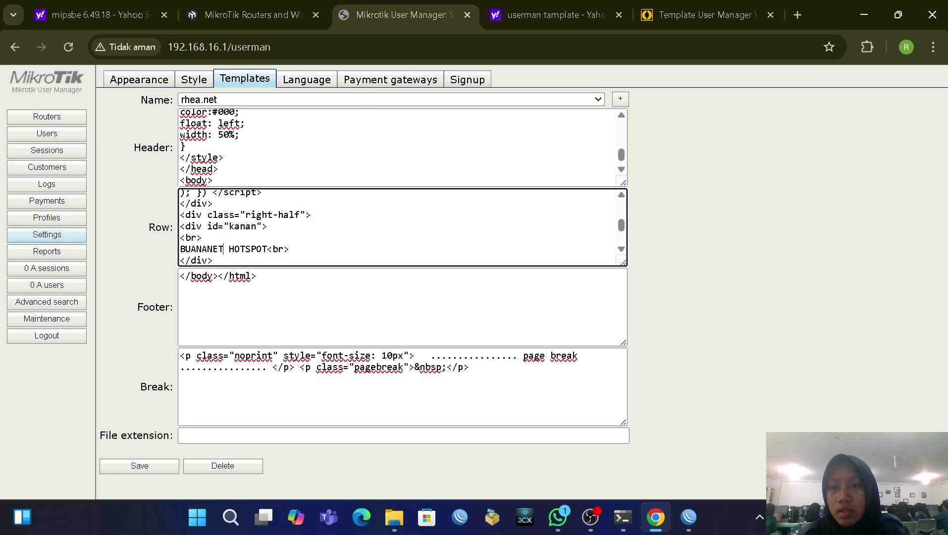
key("BackSpace")
key("BackSpace")
key("BackSpace")
key("BackSpace")
key("BackSpace")
key("BackSpace")
key("BackSpace")
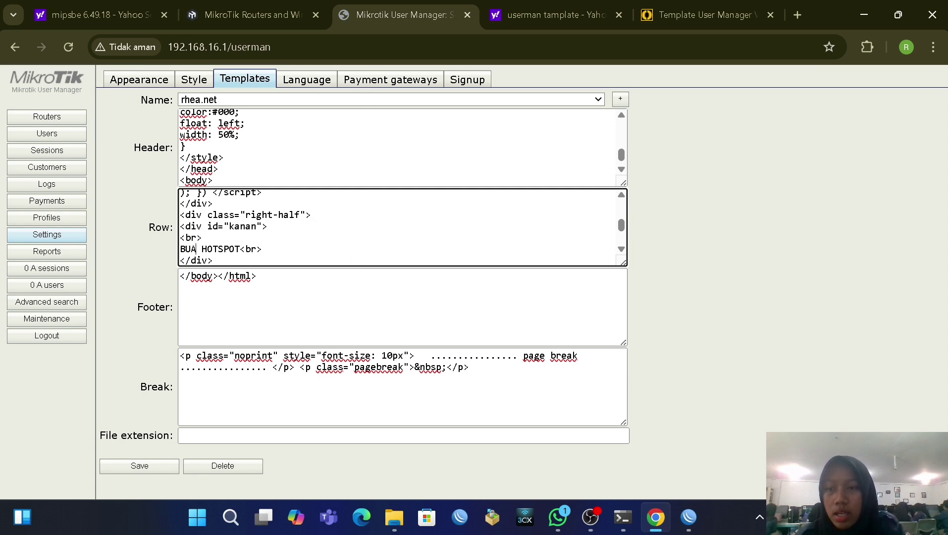
key("BackSpace")
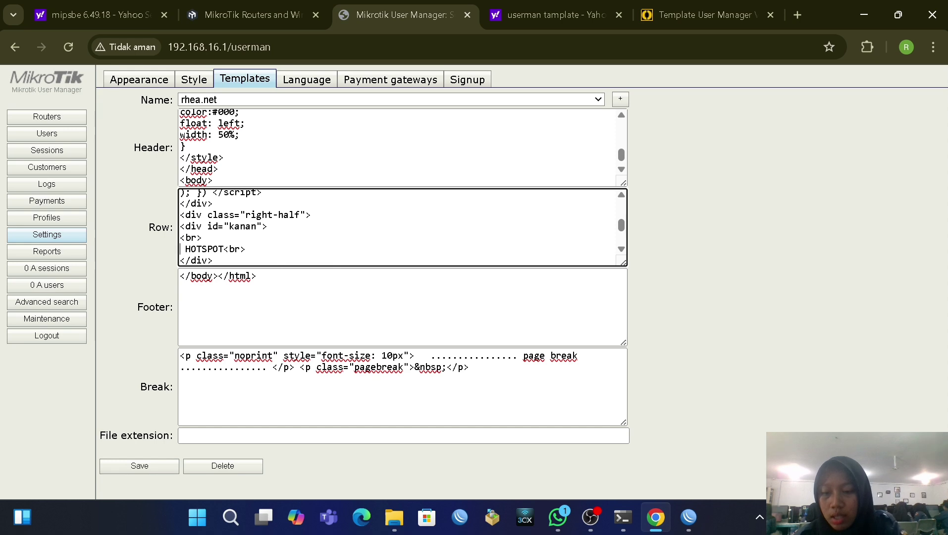
type("RHEA")
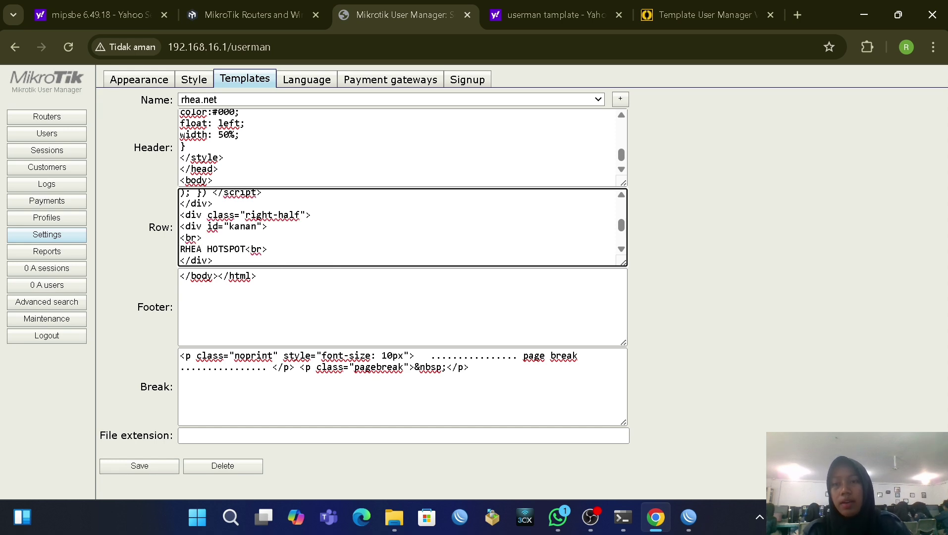
scroll(396, 227, "up", 2)
scroll(396, 227, "down", 3)
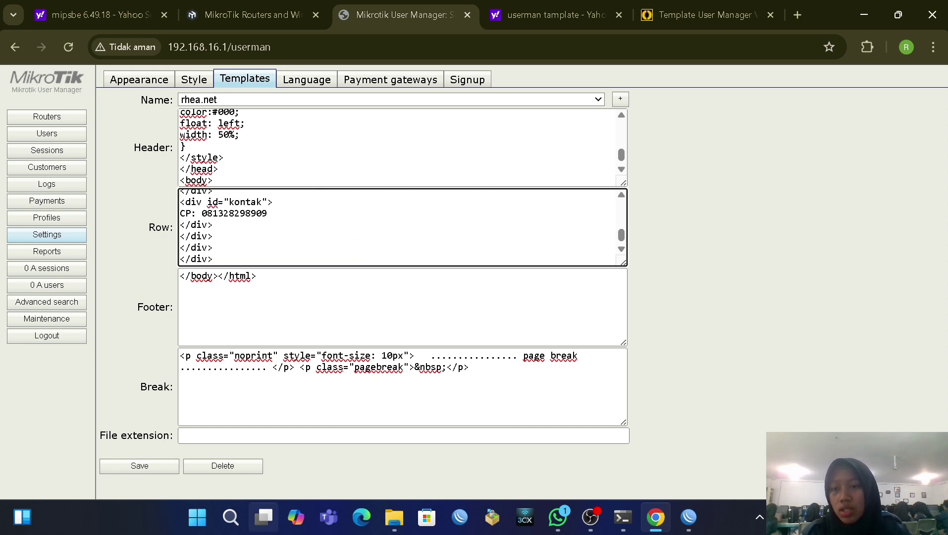
left_click(144, 466)
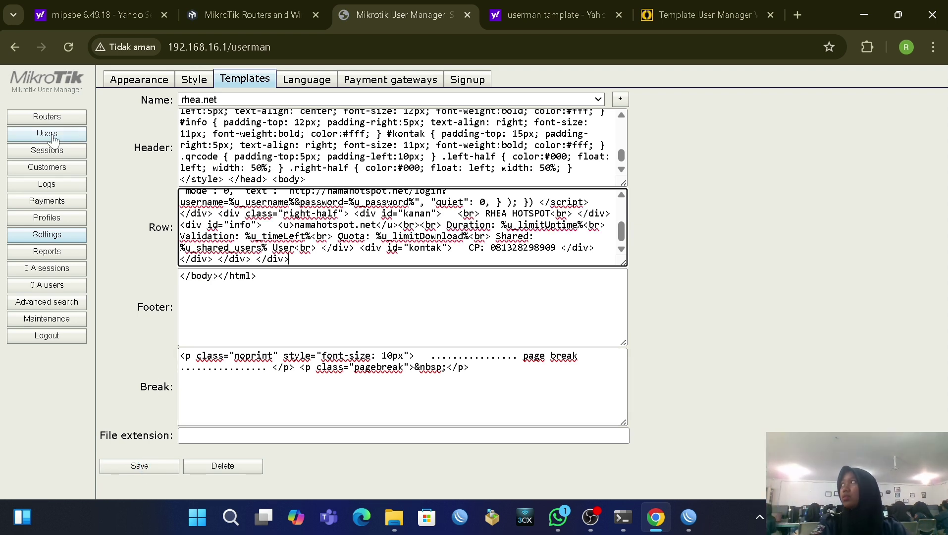
Step: Batch-add 10 rhea.net users with 3-character usernames and passwords the same as their logins
left_click(72, 136)
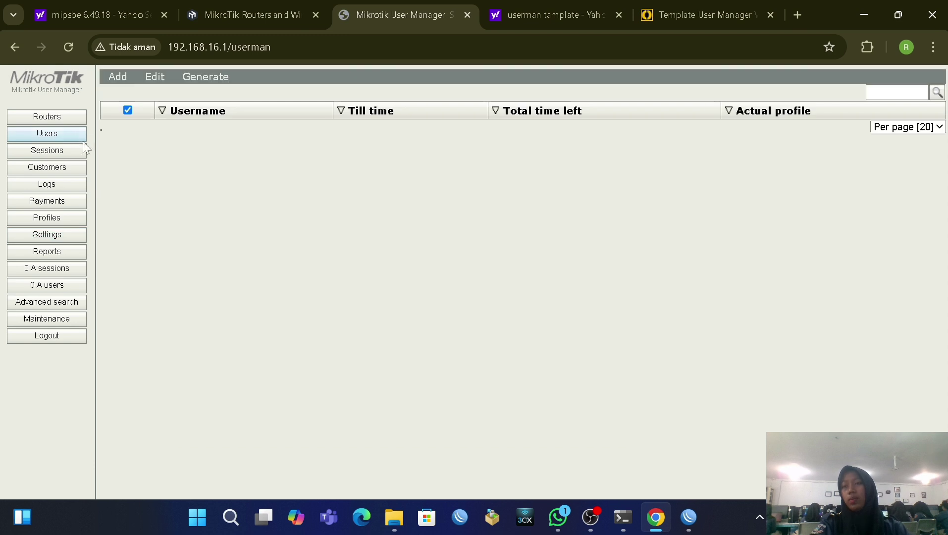
left_click(114, 78)
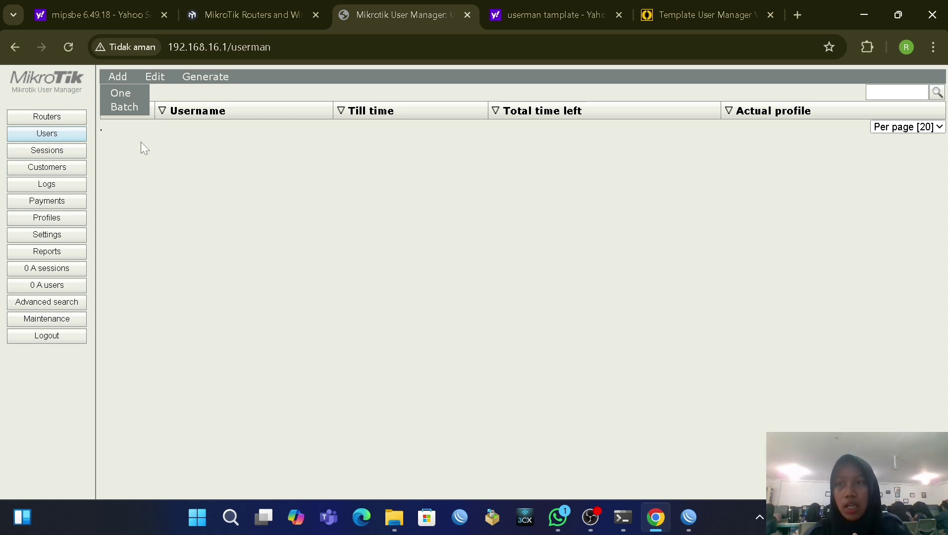
left_click(129, 108)
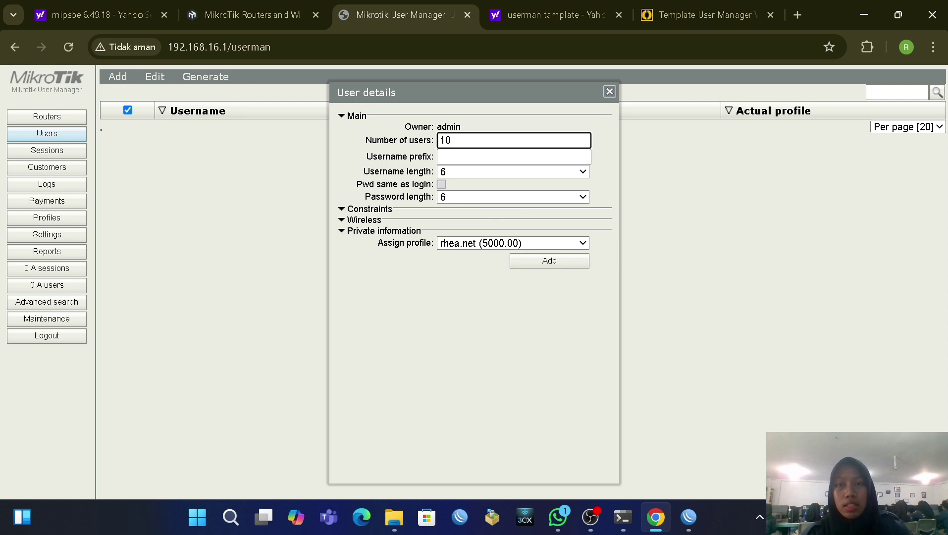
left_click(464, 173)
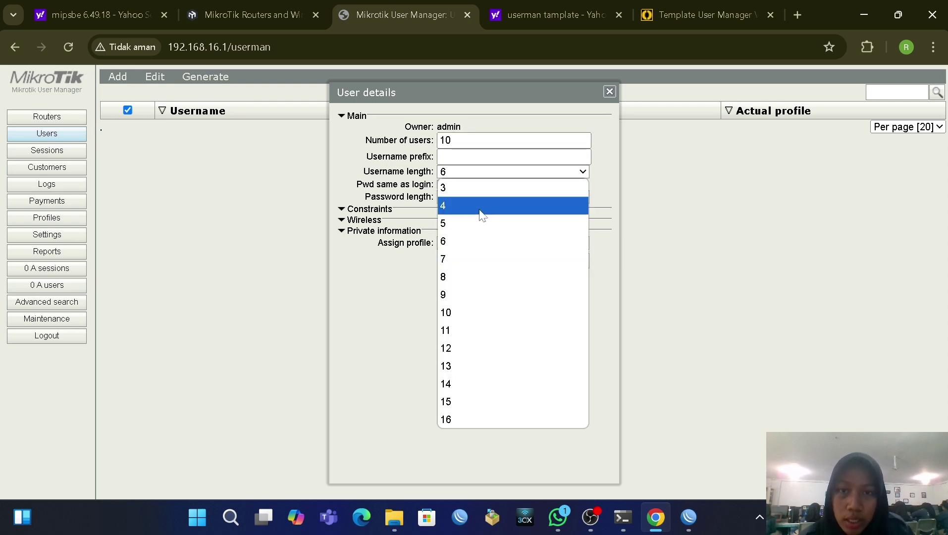
left_click(465, 188)
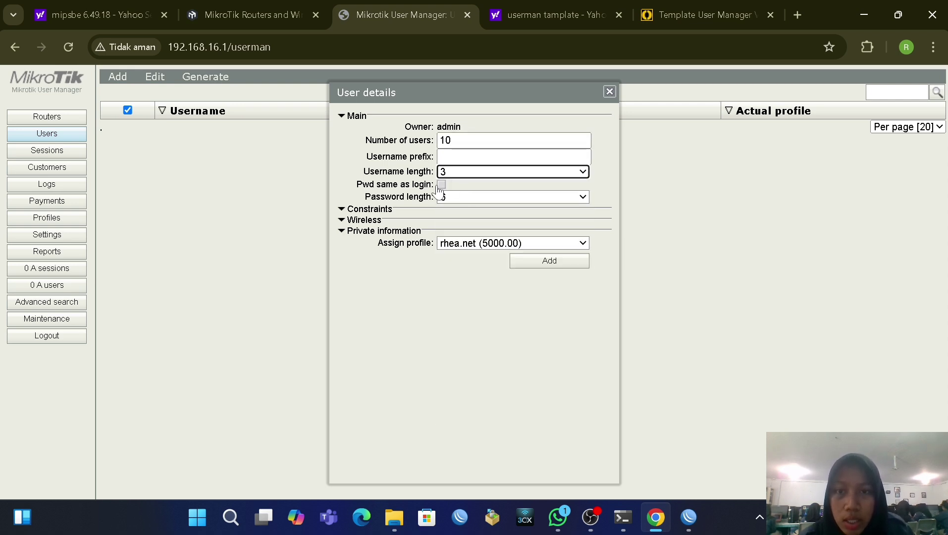
left_click(441, 185)
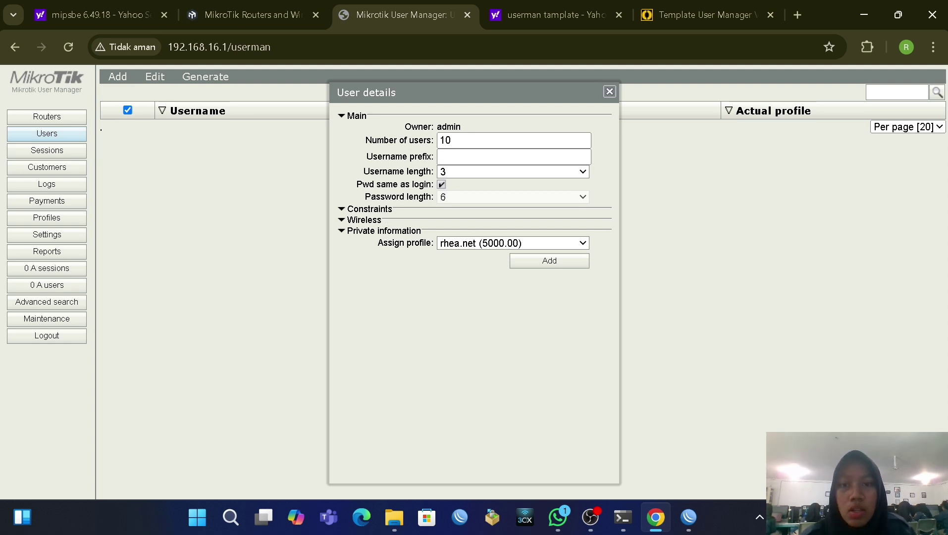
left_click(547, 263)
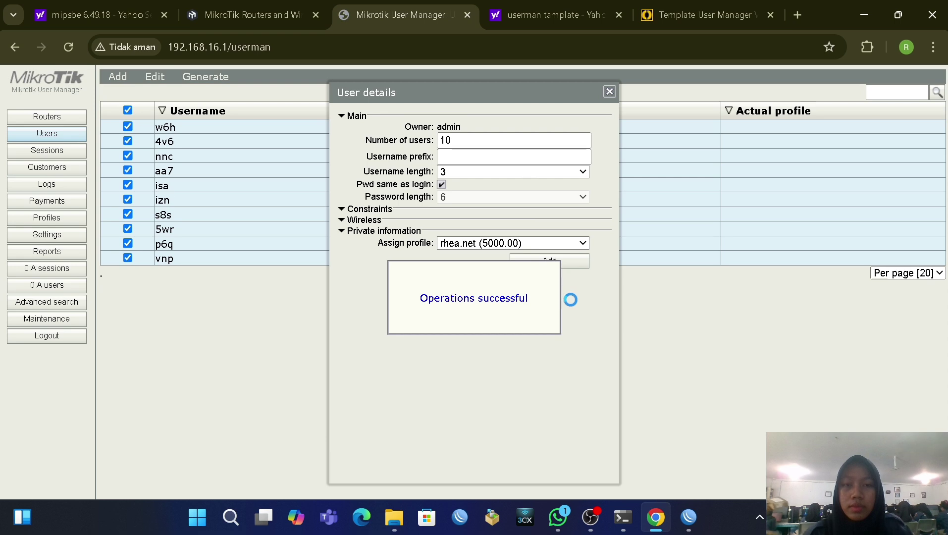
left_click(609, 91)
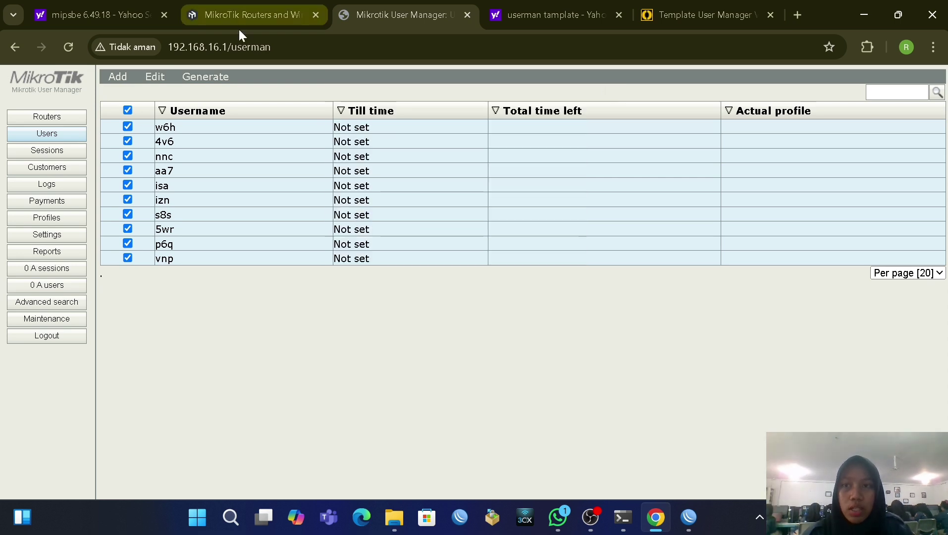
Step: Enable all ten users and generate their vouchers with the rhea.net template
left_click(155, 77)
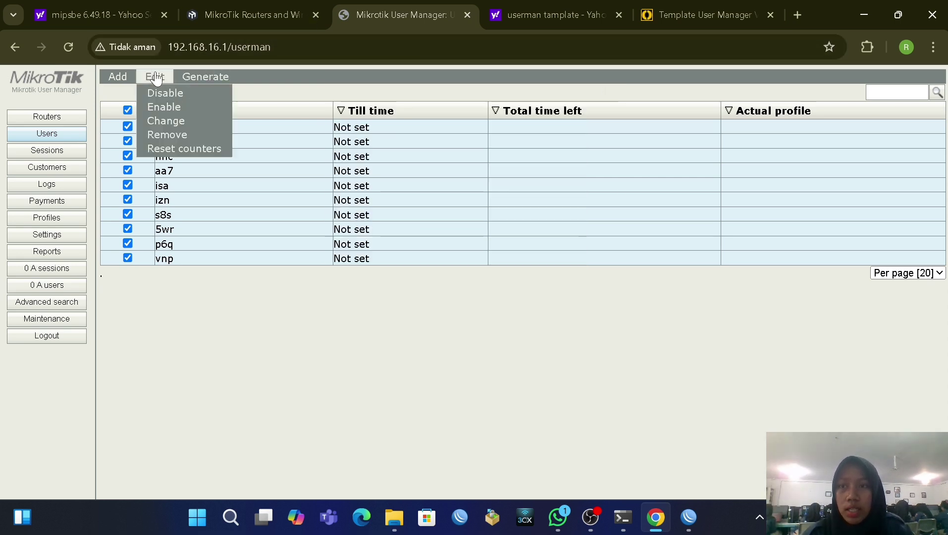
left_click(172, 106)
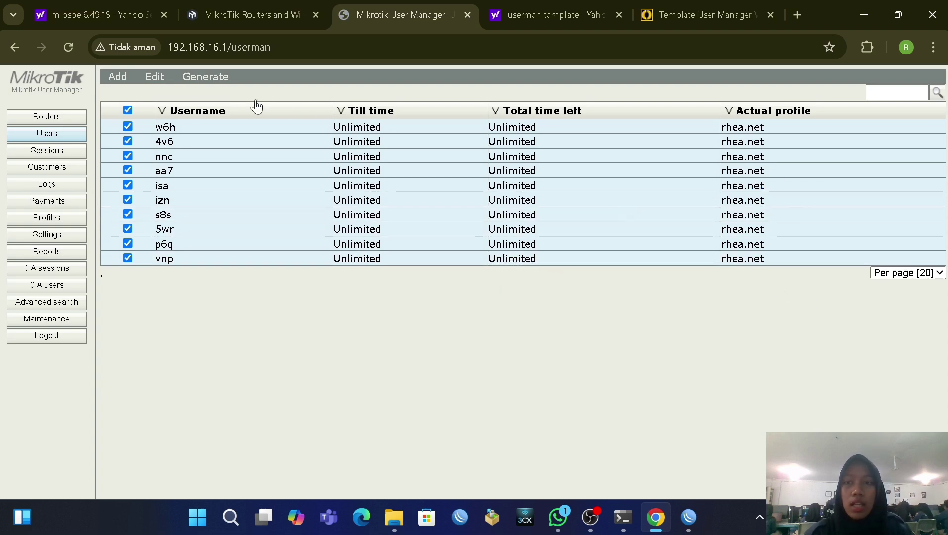
left_click(217, 79)
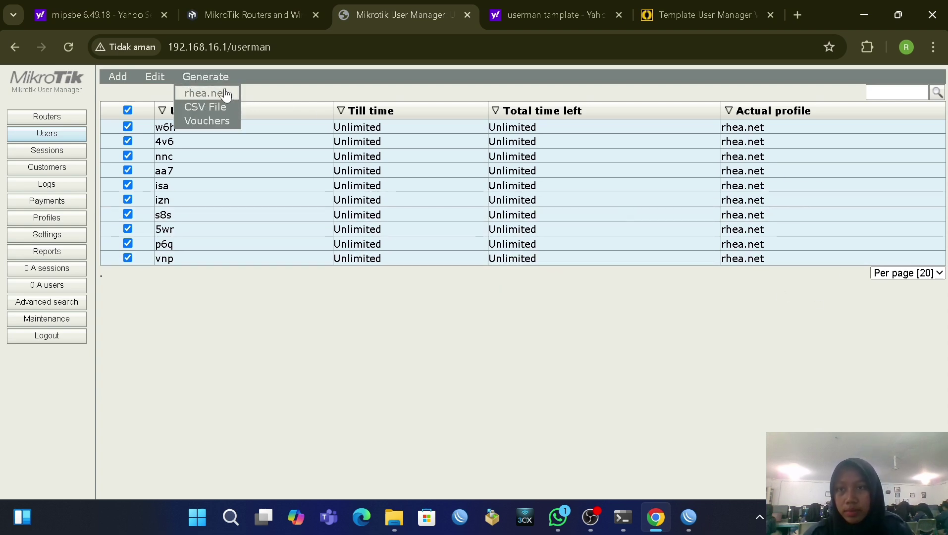
left_click(220, 98)
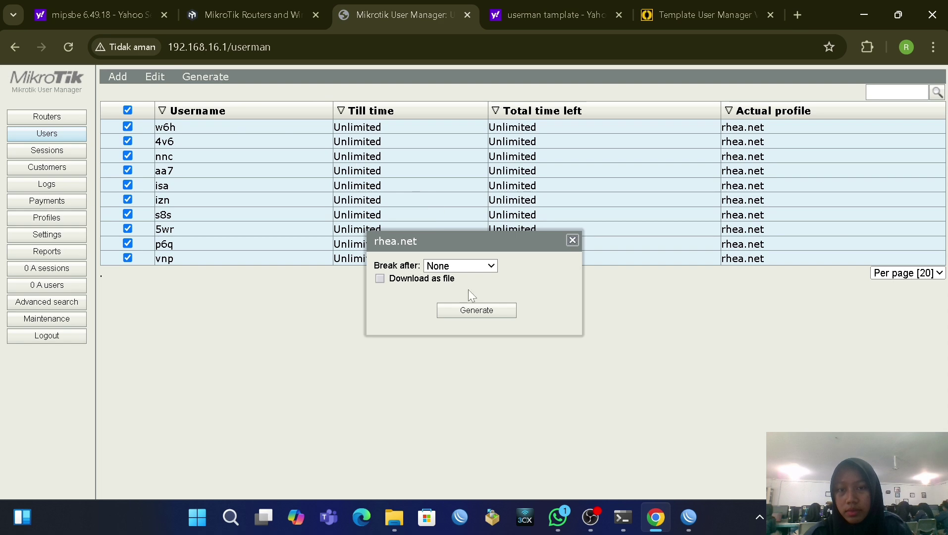
left_click(484, 312)
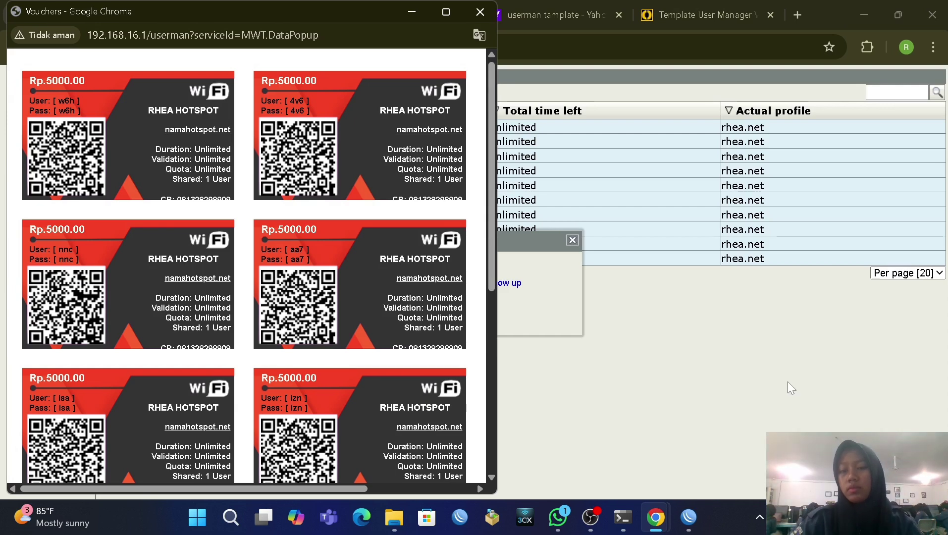
Step: Minimize the vouchers, User Manager and WinBox windows, then restore User Manager and the vouchers
left_click(404, 15)
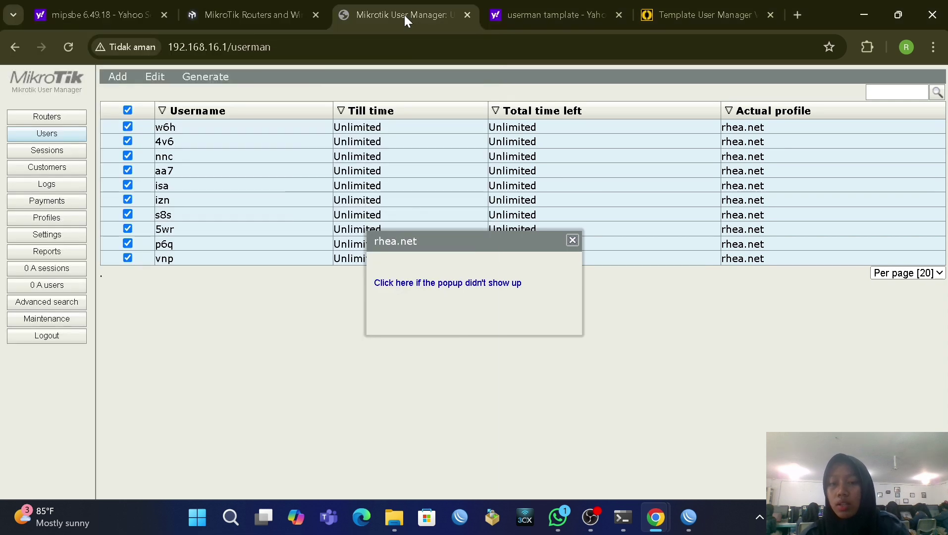
left_click(865, 14)
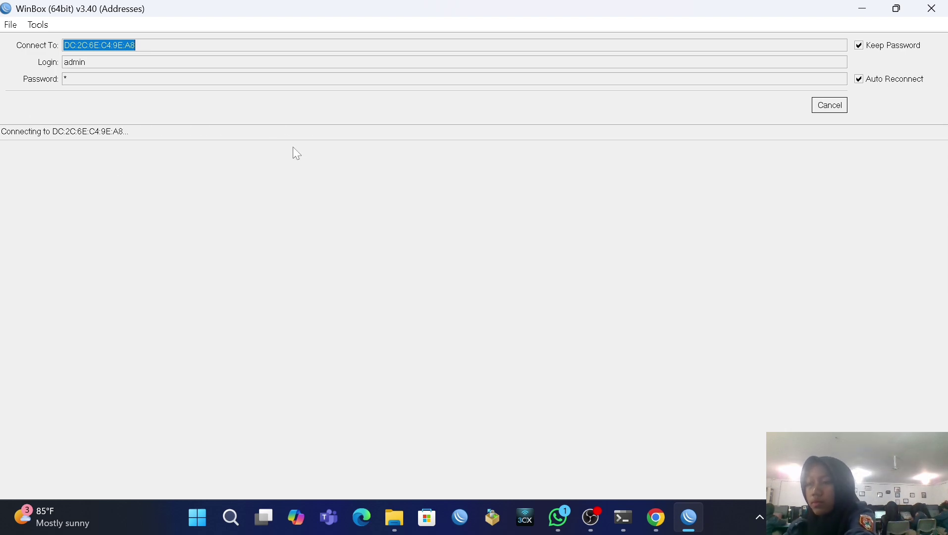
left_click(689, 518)
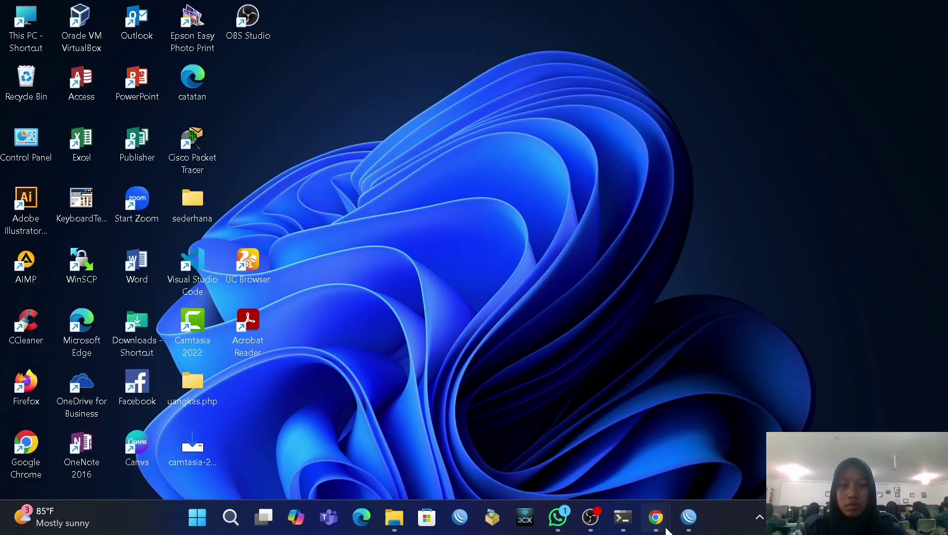
mouse_move(655, 517)
left_click(671, 403)
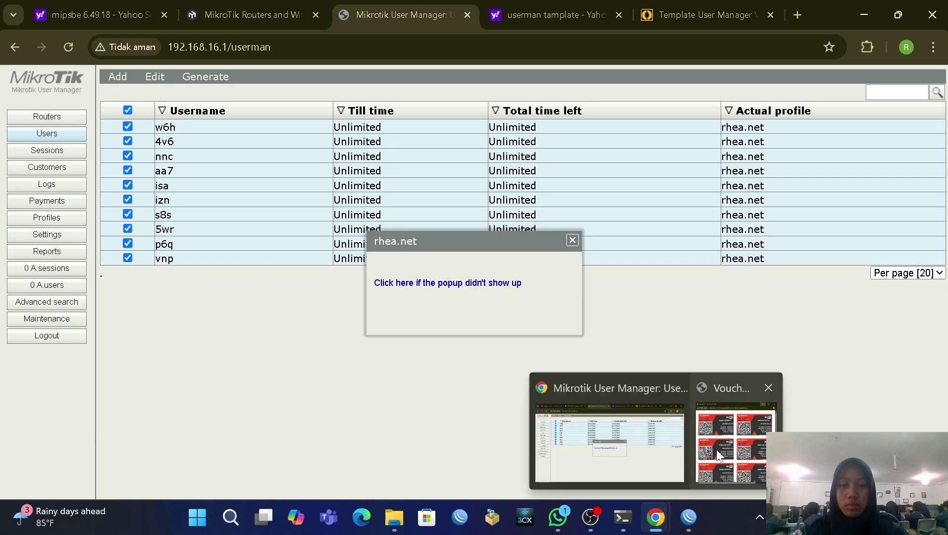
left_click(716, 449)
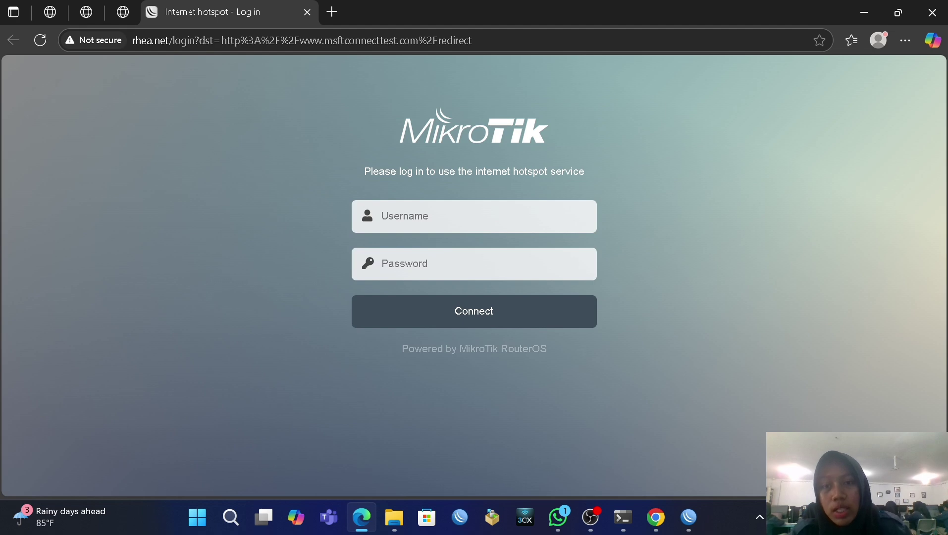
Step: Bring up the voucher cards to read a code for the hotspot login
left_click(399, 215)
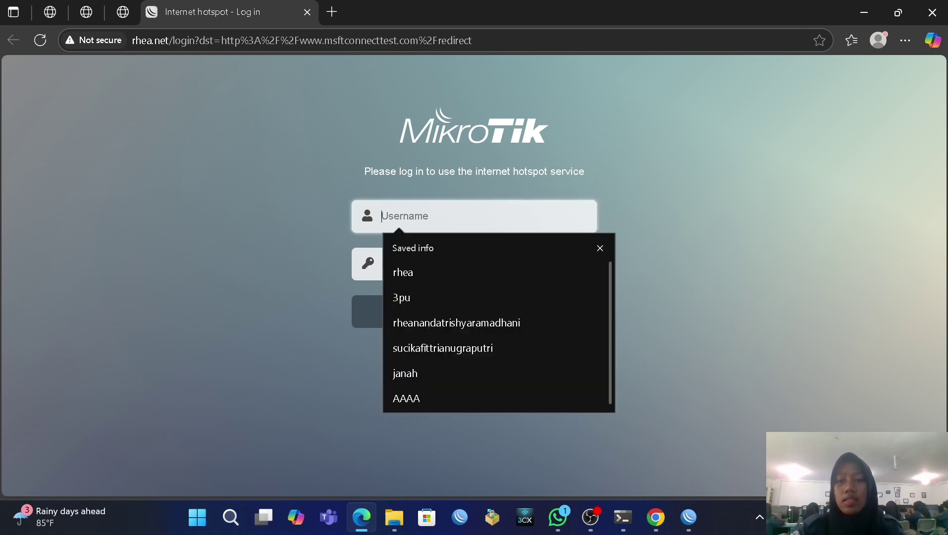
left_click(739, 246)
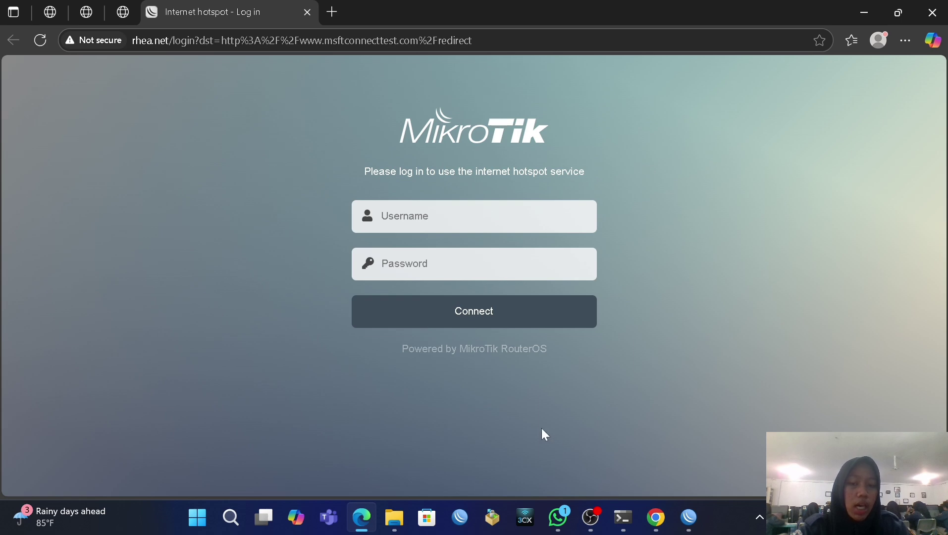
mouse_move(664, 510)
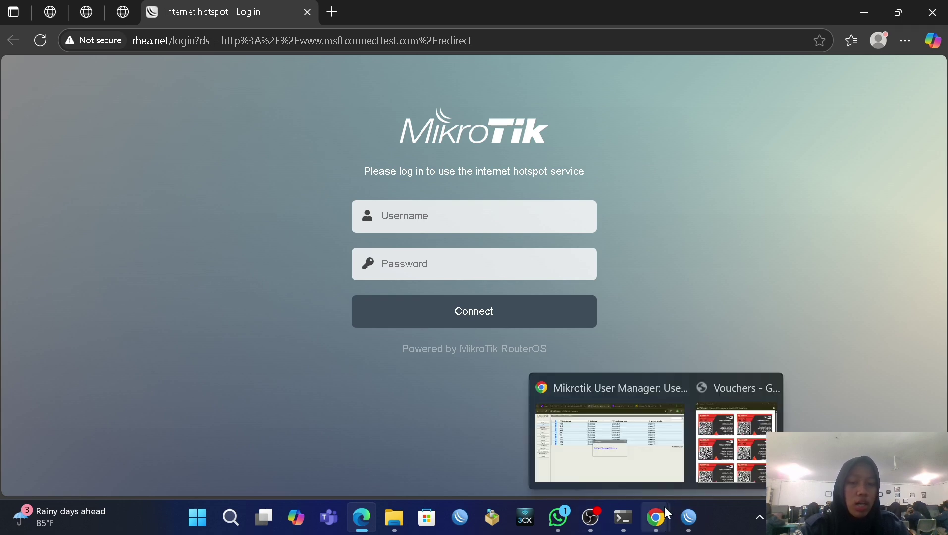
left_click(705, 454)
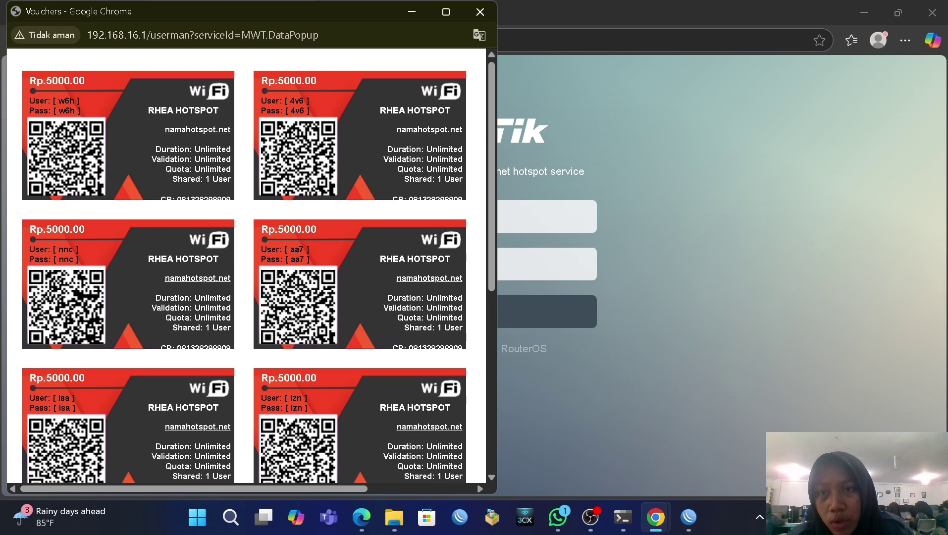
key("alt+Tab")
Step: Sign in to the hotspot with a generated voucher's username and password, then close Edge
left_click(463, 216)
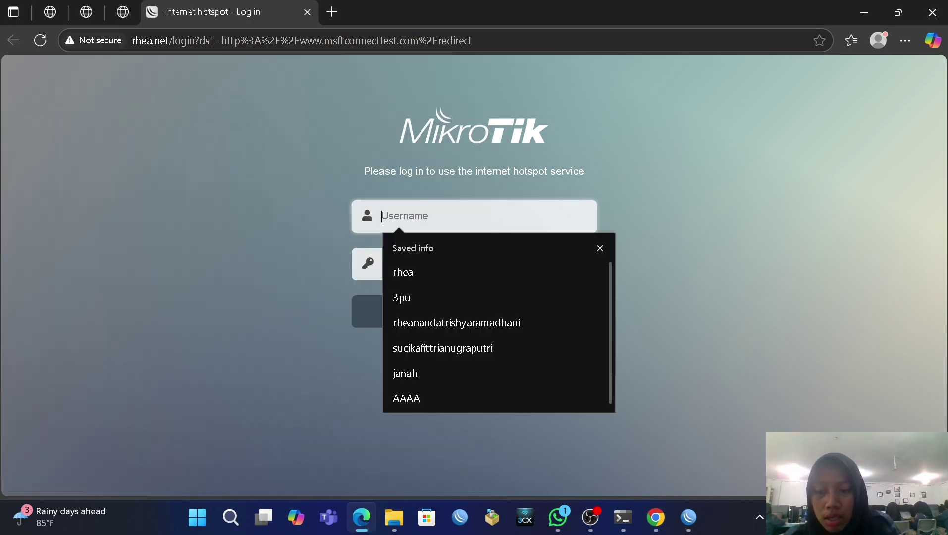
type("4")
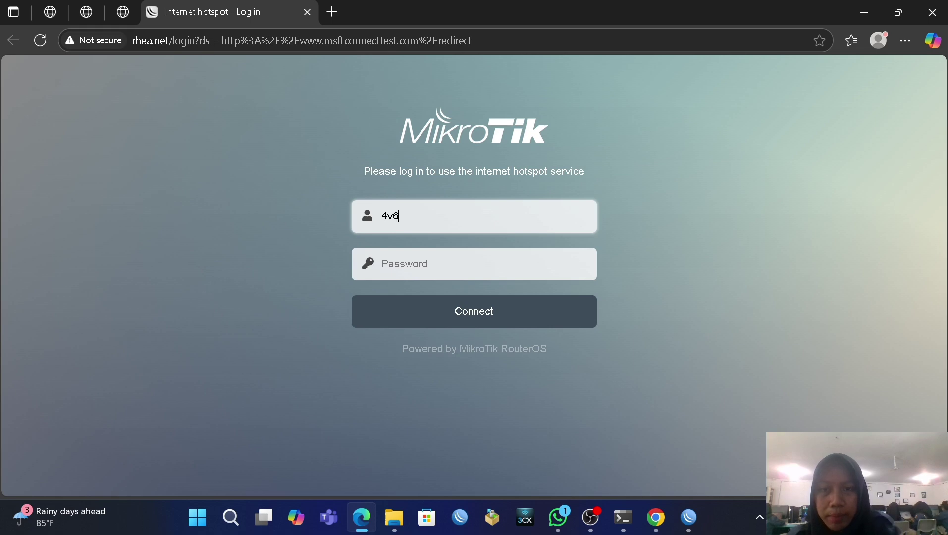
type("v6")
key("Tab")
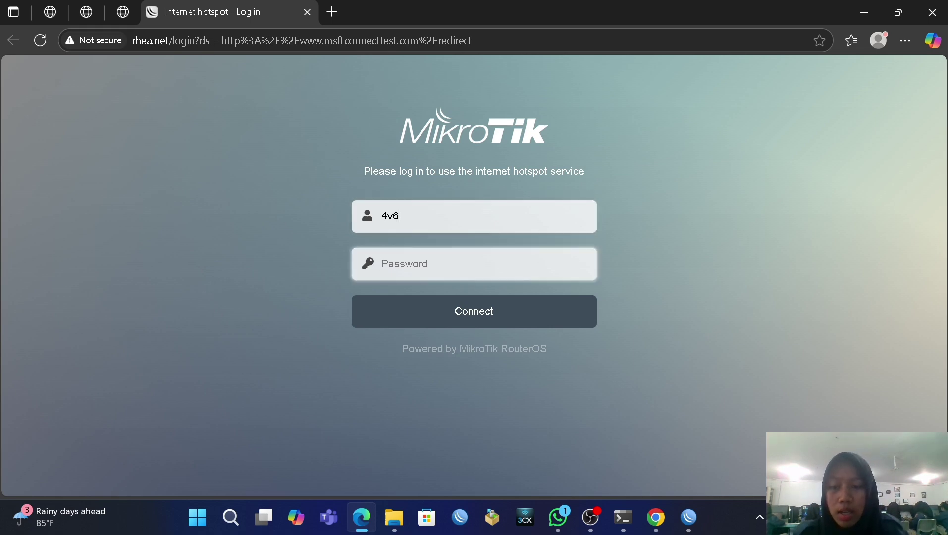
type("4")
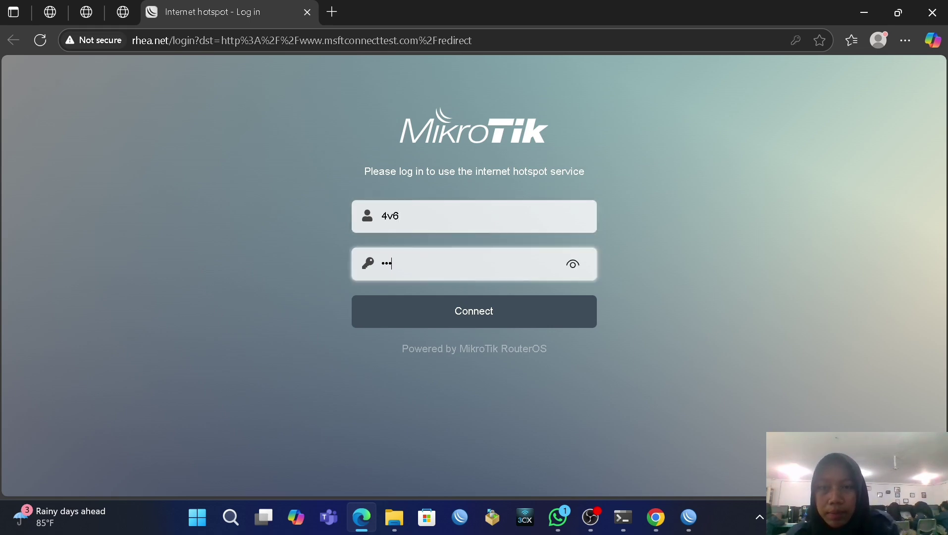
left_click(468, 311)
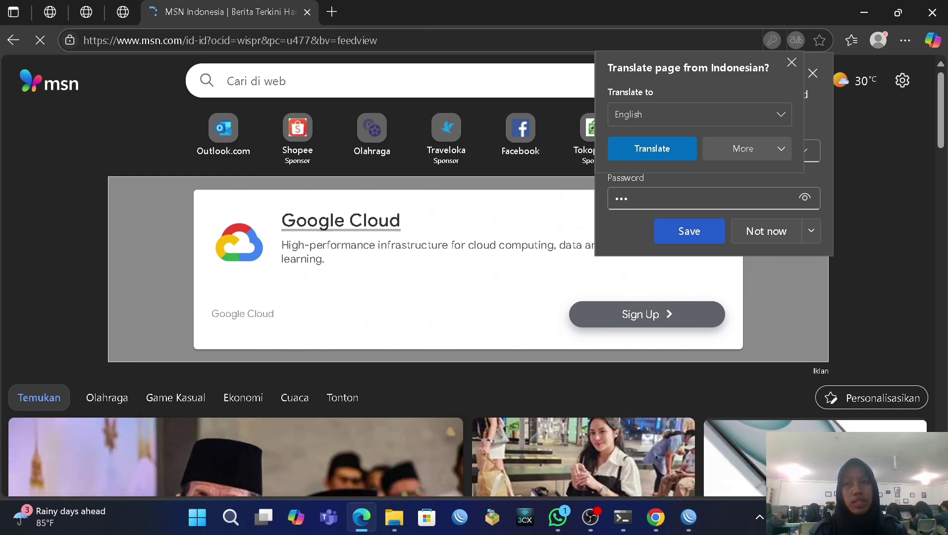
left_click(933, 15)
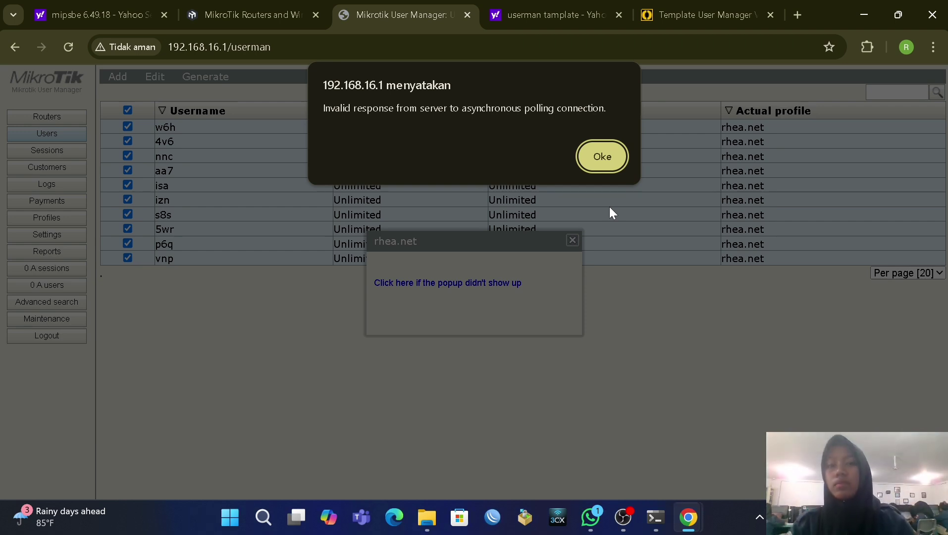
Step: Dismiss the polling alert and voucher popup, then permanently remove all ten voucher users
left_click(597, 149)
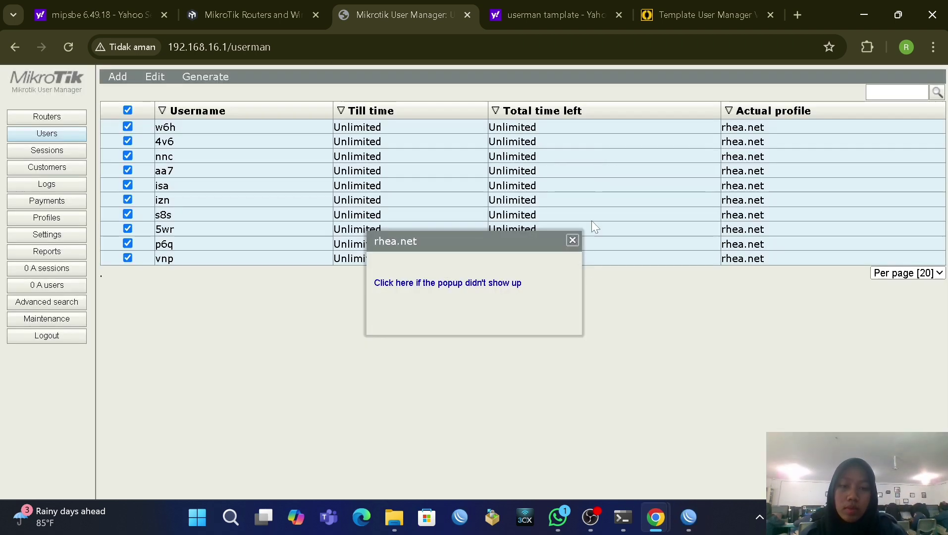
left_click(572, 241)
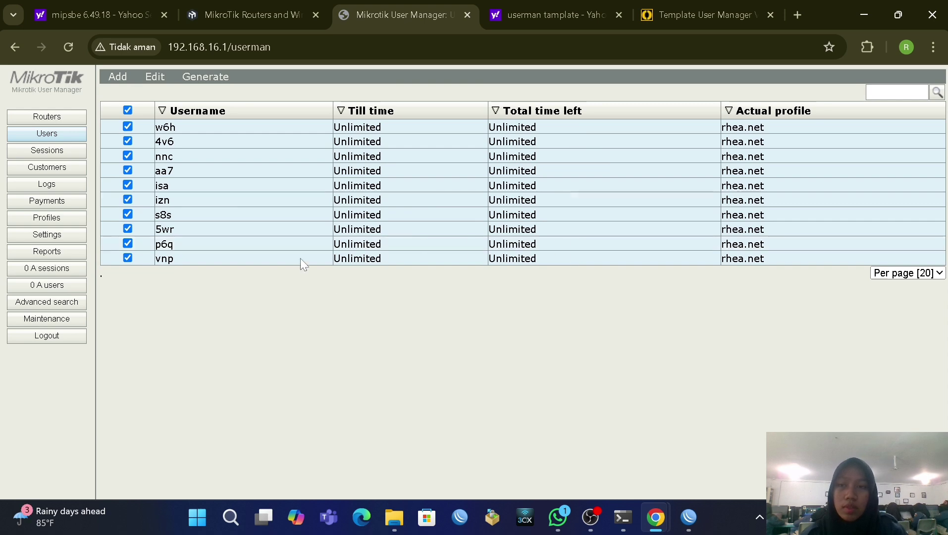
left_click(143, 78)
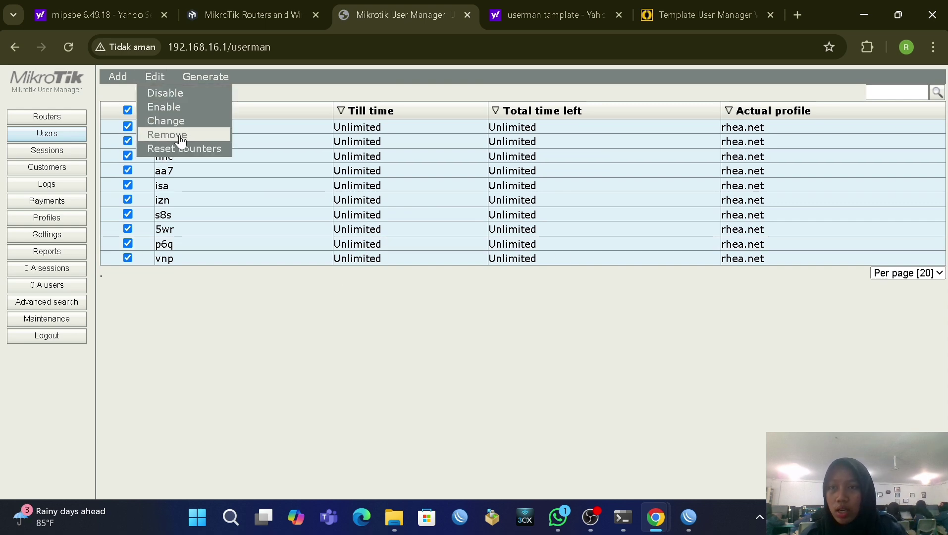
left_click(169, 134)
left_click(548, 143)
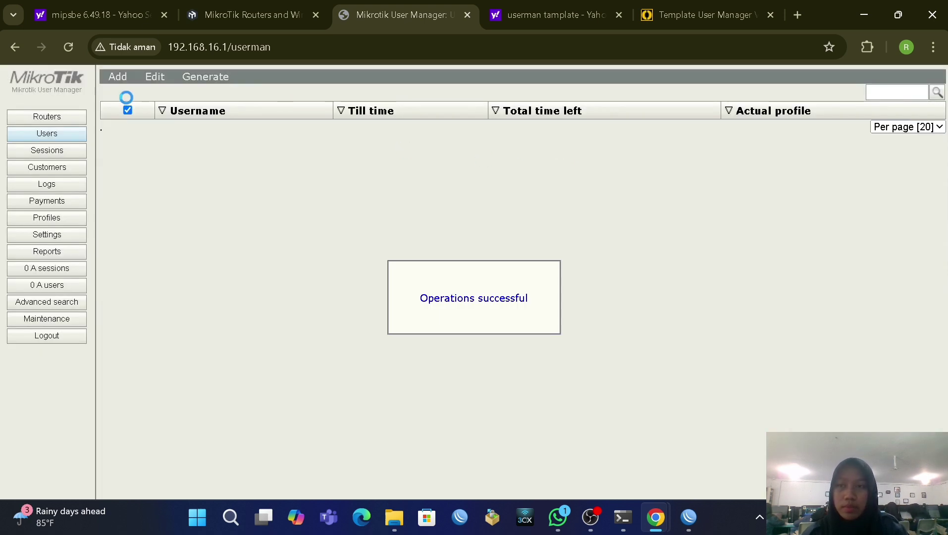
Step: Remove the rhea.net router entry and the rhea.net user profile
left_click(74, 118)
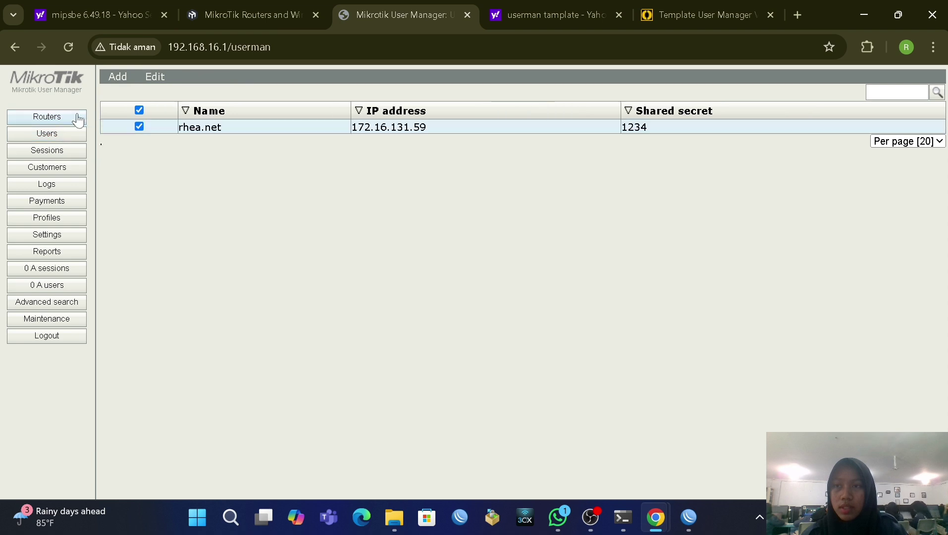
left_click(160, 78)
left_click(168, 121)
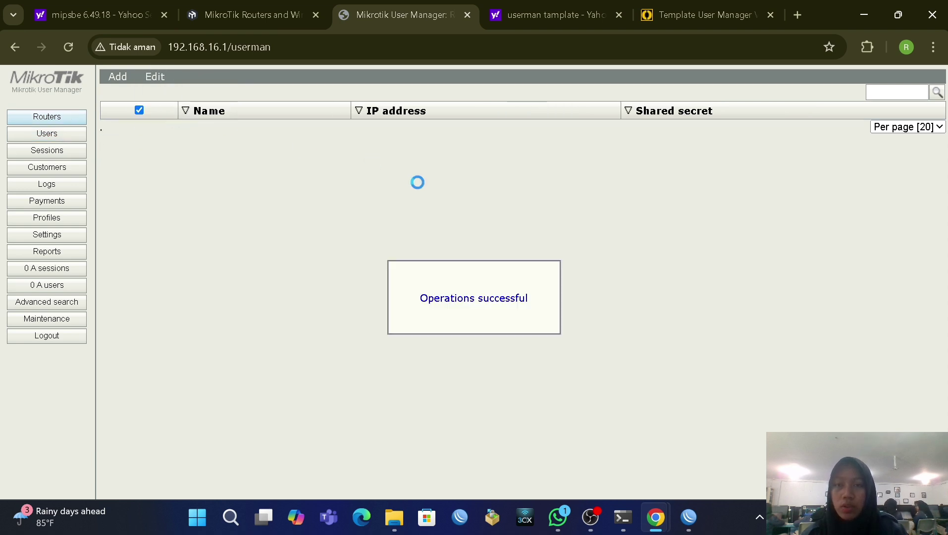
left_click(49, 218)
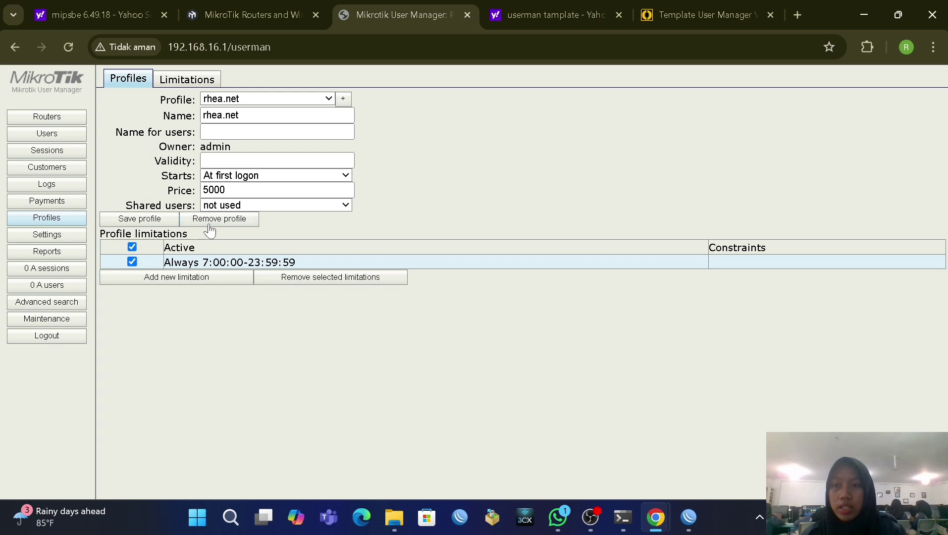
left_click(219, 220)
Step: Delete the rhea.net profile limitation and the rhea.net voucher template
left_click(177, 80)
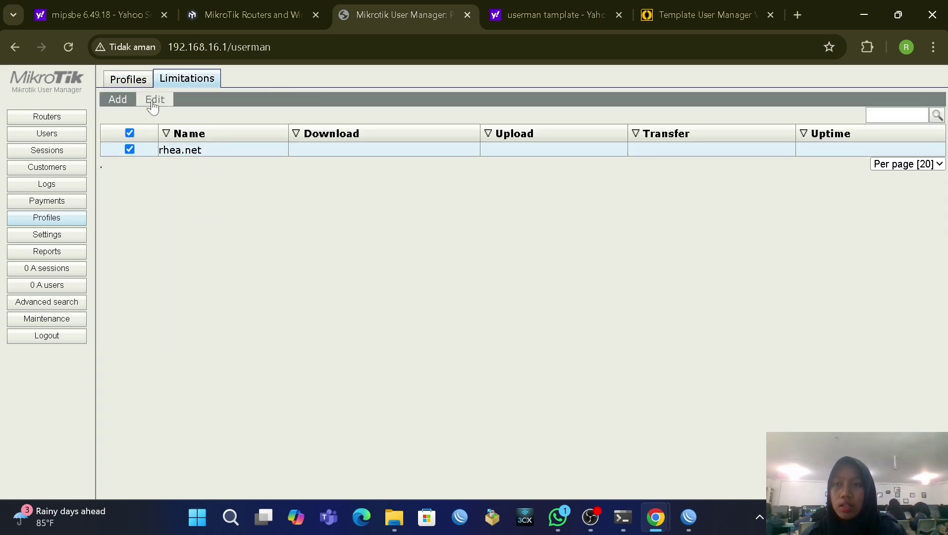
left_click(154, 99)
left_click(166, 115)
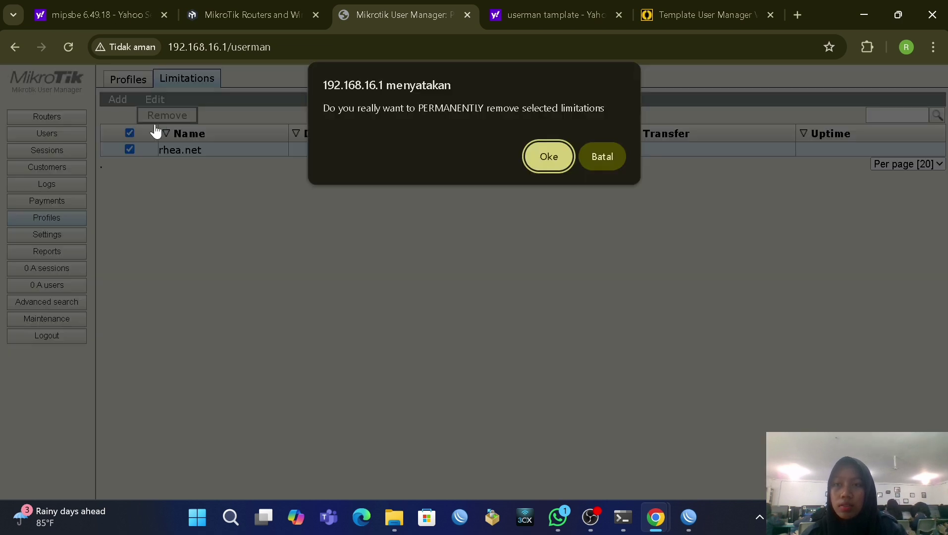
left_click(548, 156)
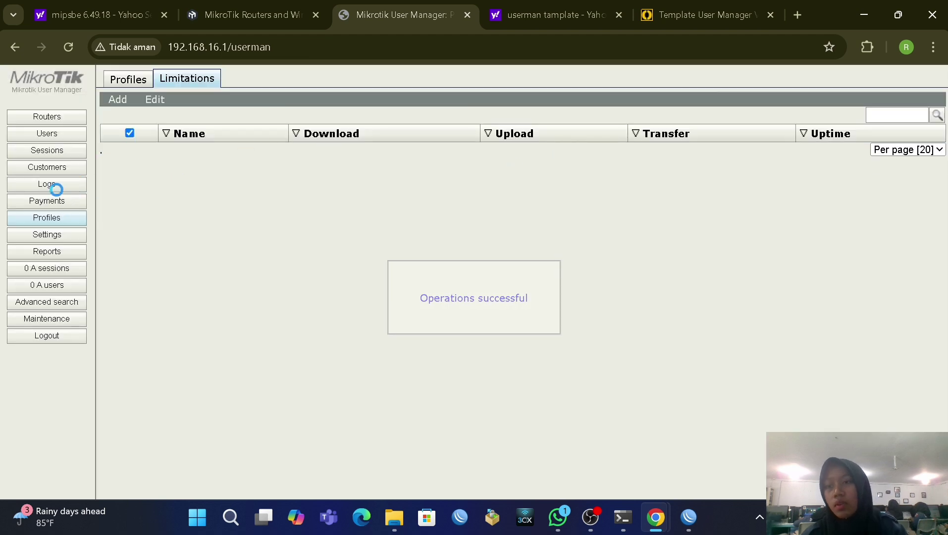
left_click(61, 237)
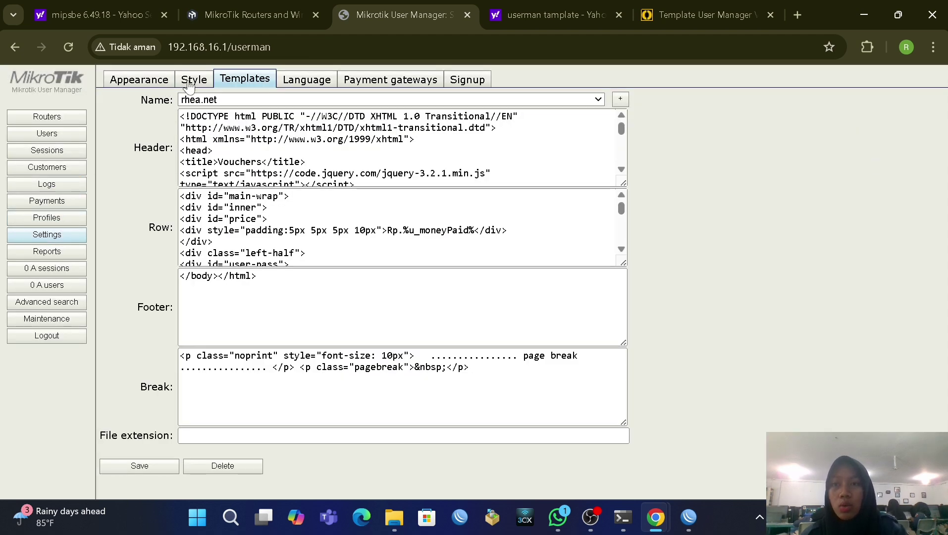
left_click(250, 464)
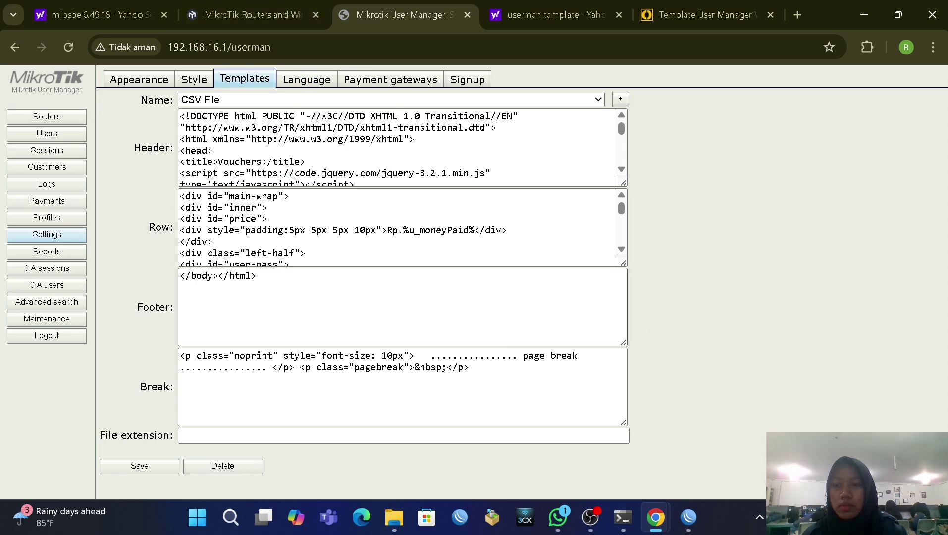
left_click(688, 517)
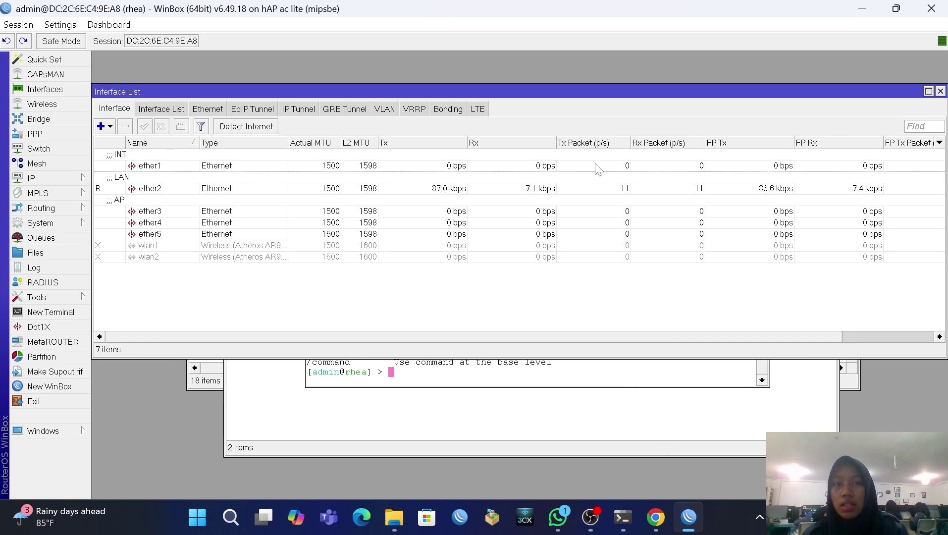
Step: Close the interface list, terminal, DHCP server, firewall and IP address windows
left_click(940, 91)
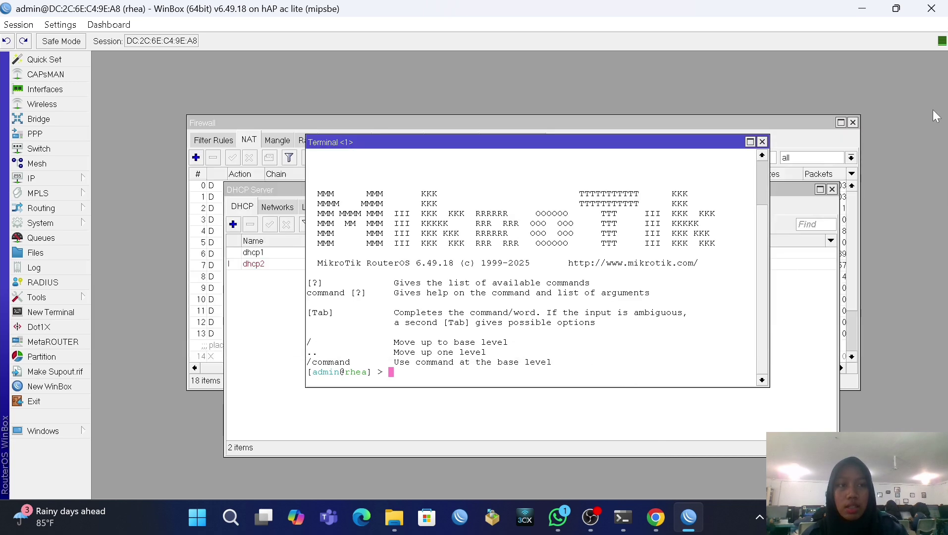
left_click(763, 141)
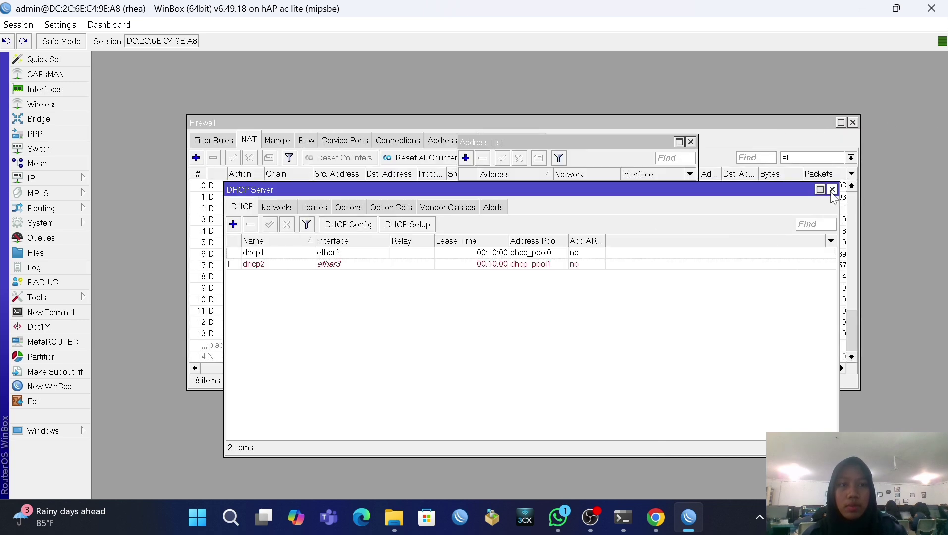
left_click(832, 190)
left_click(853, 123)
left_click(853, 123)
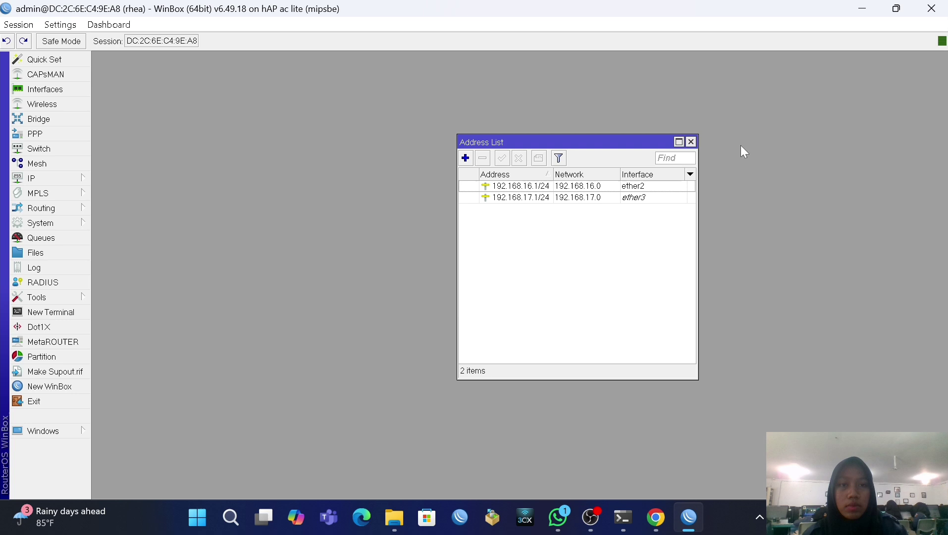
left_click(691, 141)
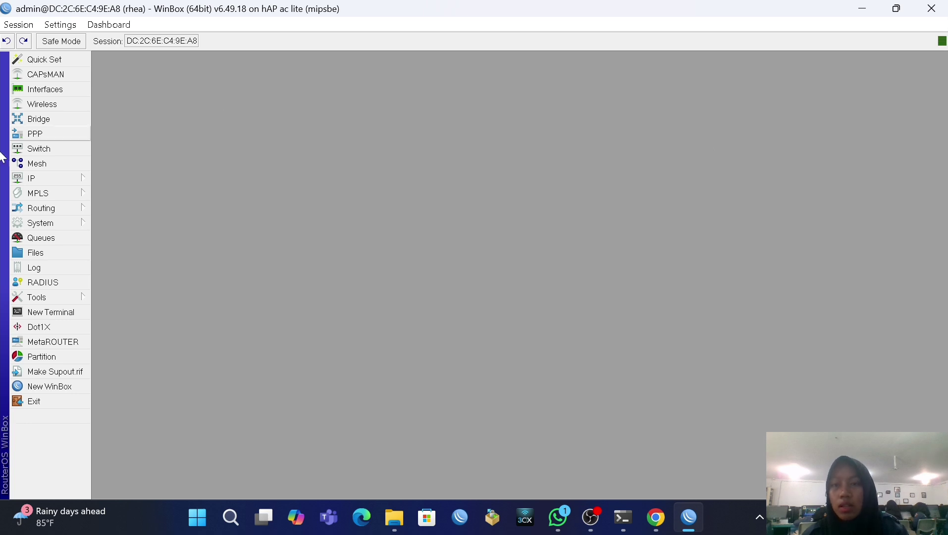
Step: Reset the configuration with Do Not Backup and No Default Configuration, confirming the reboot
left_click(40, 223)
left_click(164, 358)
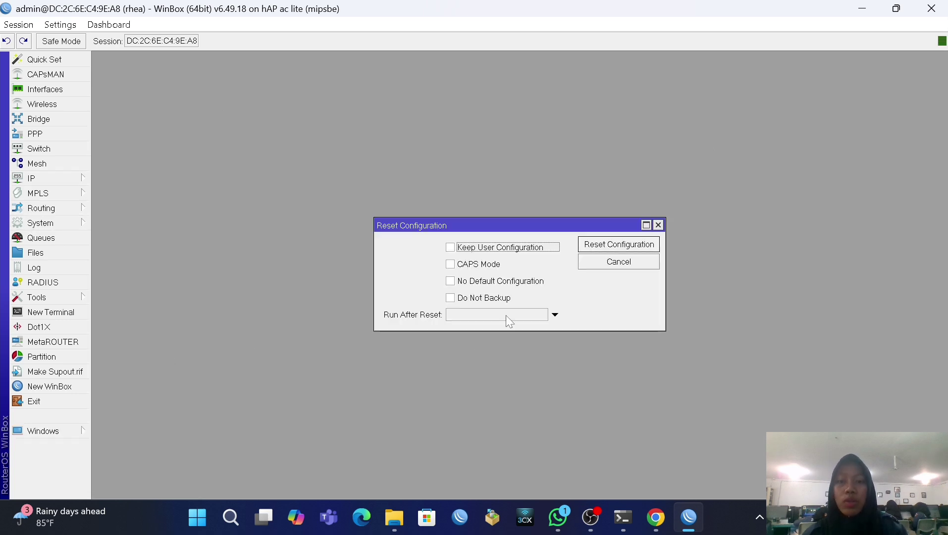
left_click(481, 298)
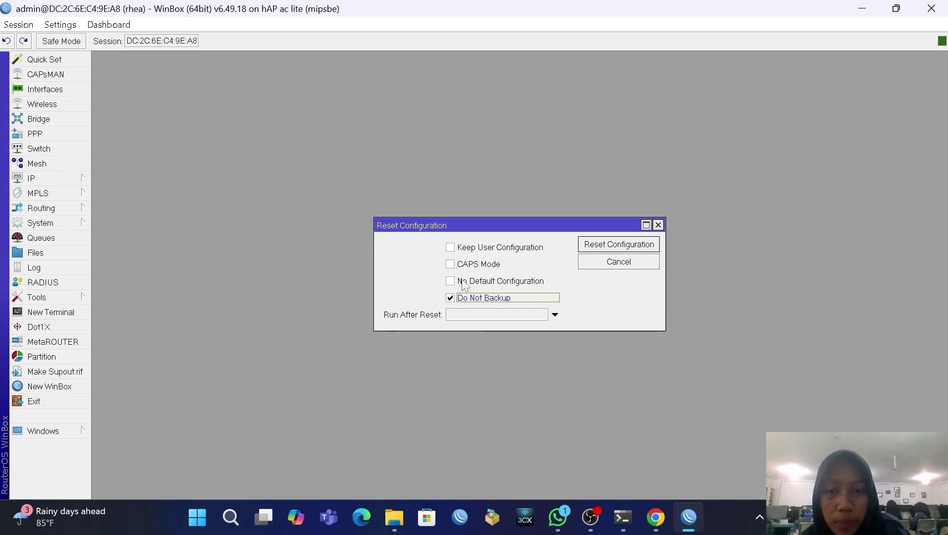
left_click(464, 282)
left_click(615, 243)
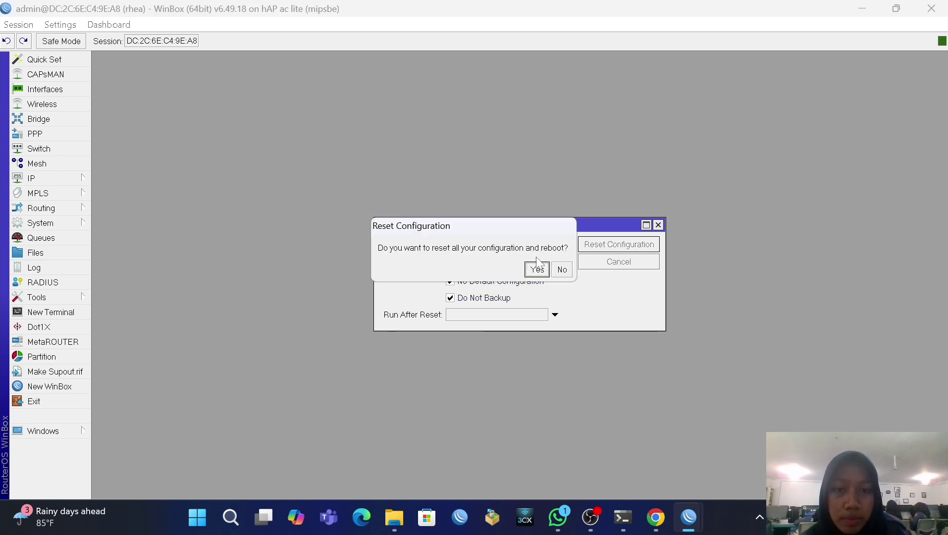
left_click(536, 269)
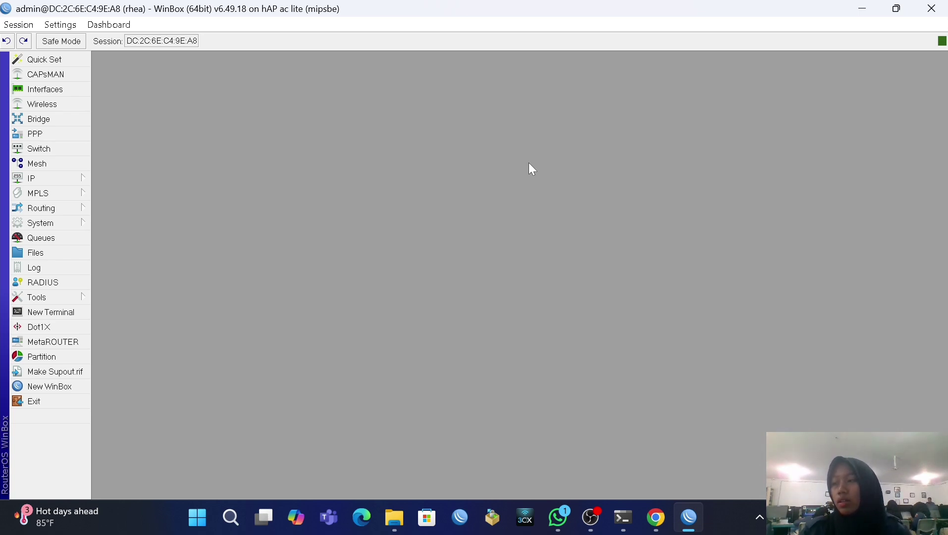
Step: Reconnect WinBox to the reset router selected from the Neighbors list
key("alt+Tab")
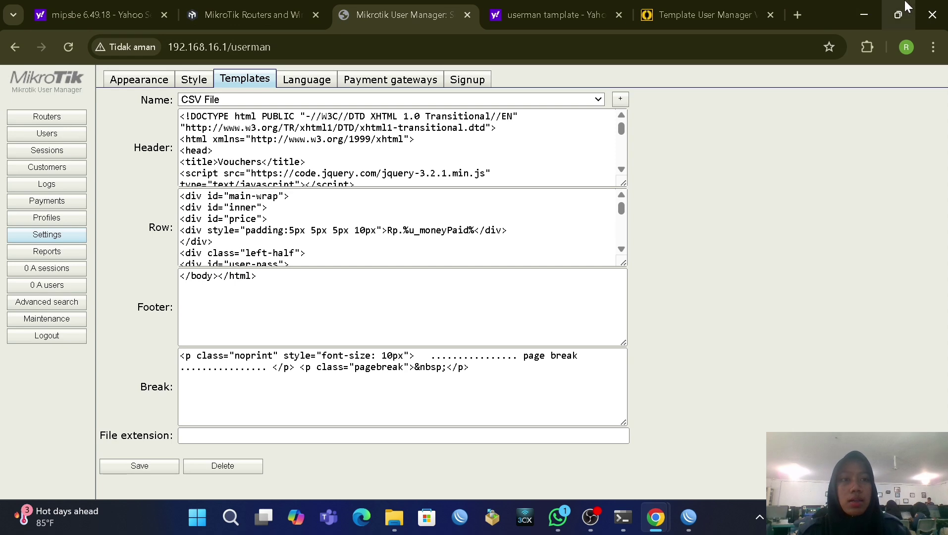
left_click(863, 15)
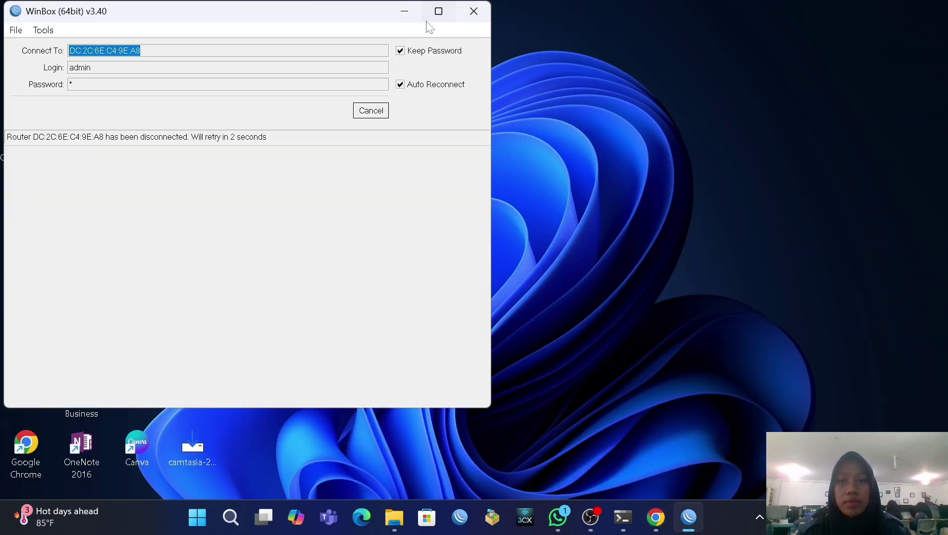
key("Escape")
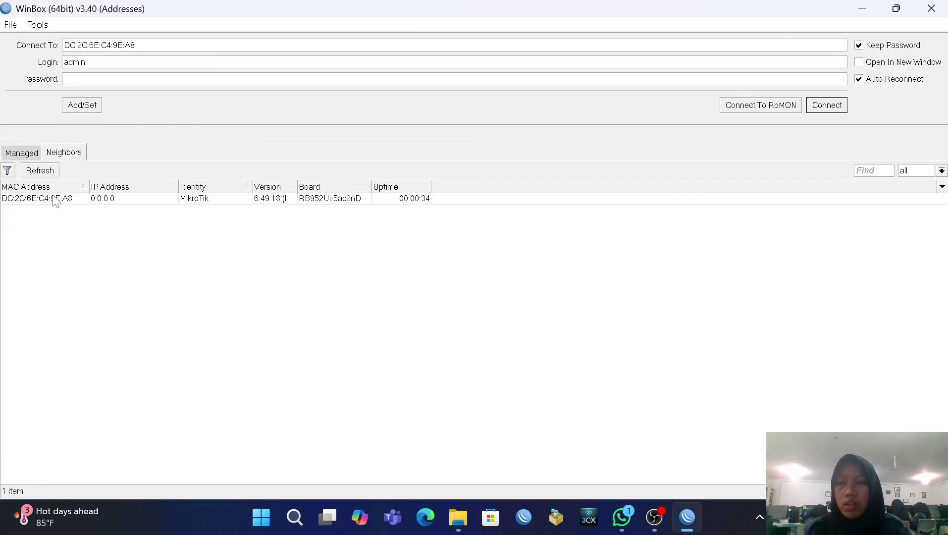
left_click(56, 200)
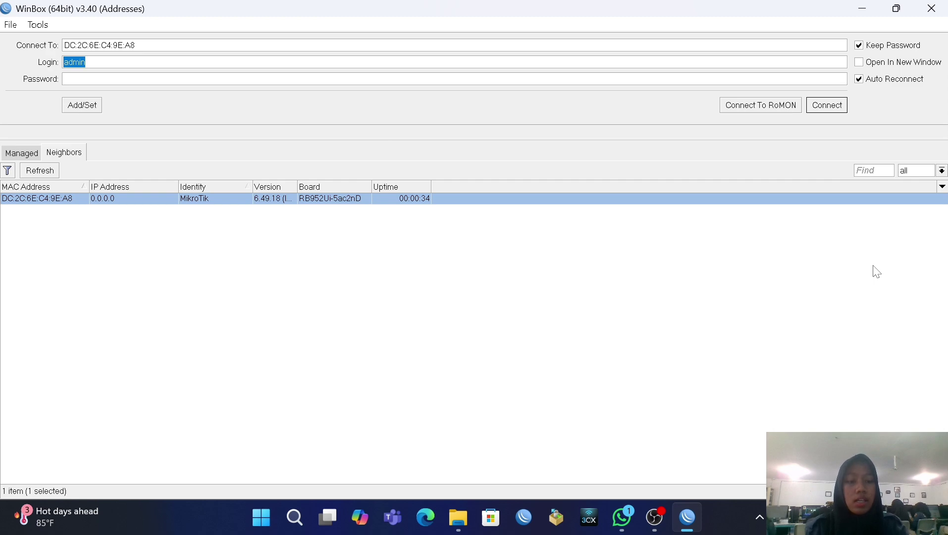
key("Return")
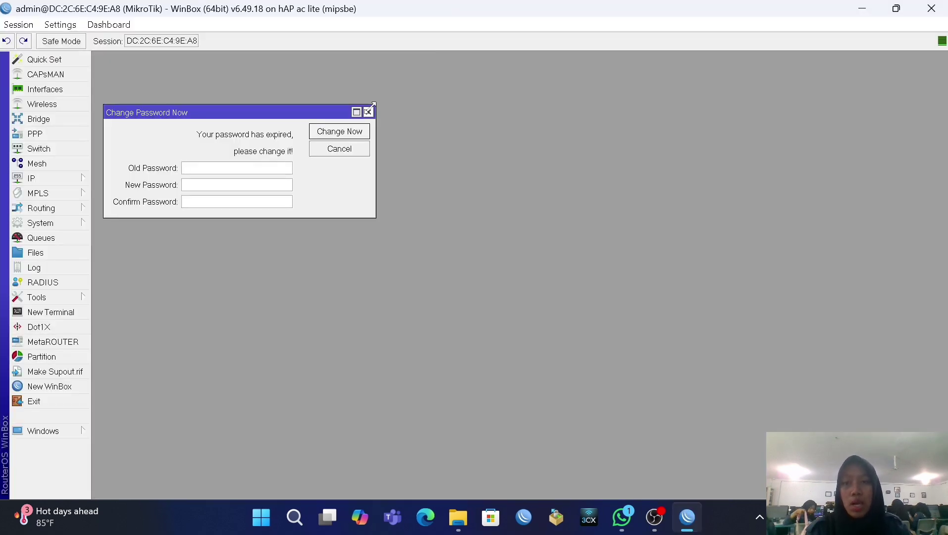
Step: Skip the password change, close WinBox and bring OBS Studio forward
left_click(369, 111)
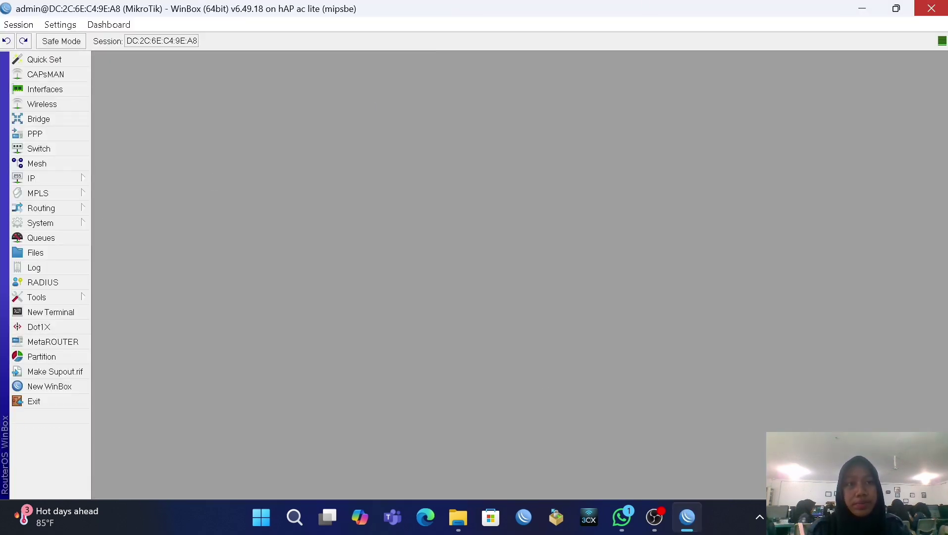
left_click(931, 9)
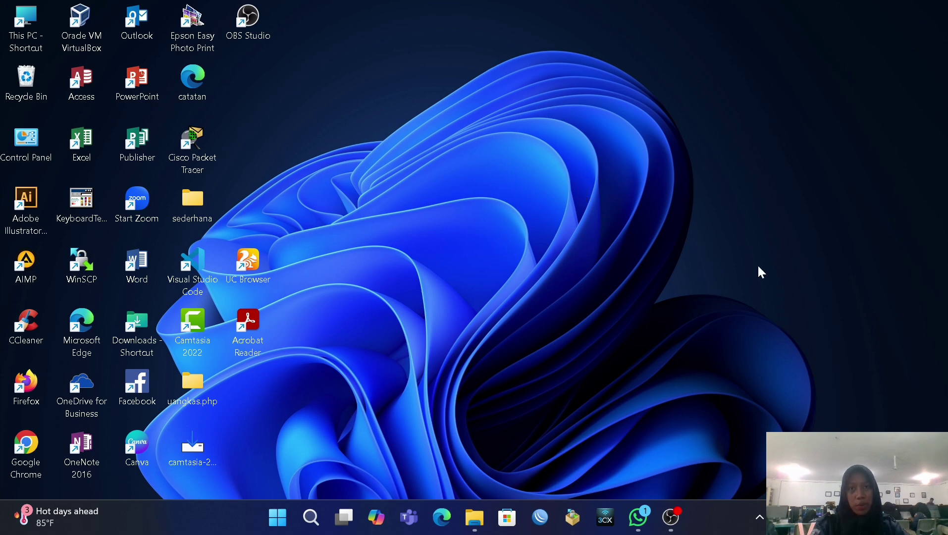
left_click(670, 518)
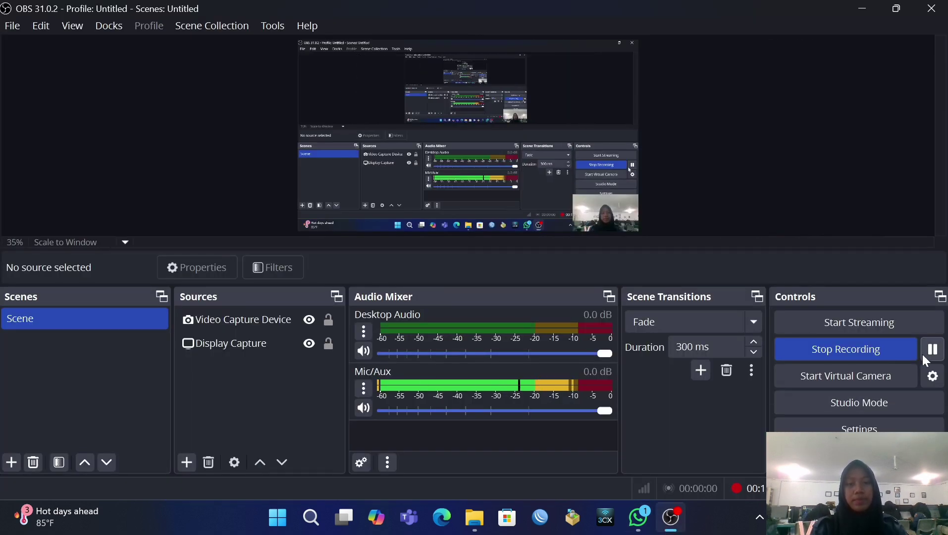